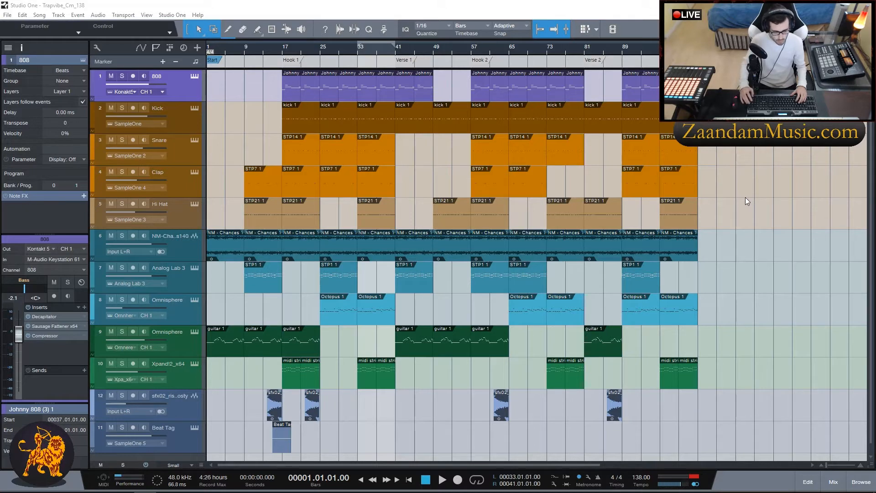
Play the whole arrangement from bar 1 past the end of the last clips, and return the playhead to the start.
click(222, 48)
key(space)
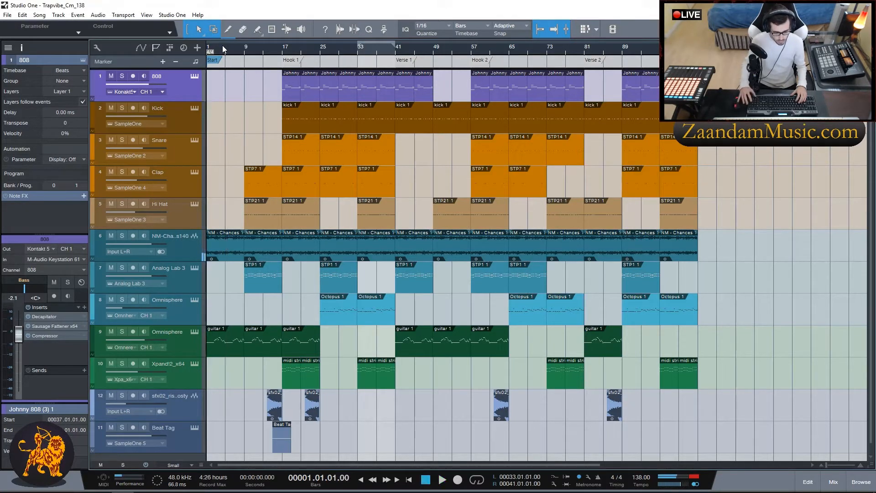
key(space)
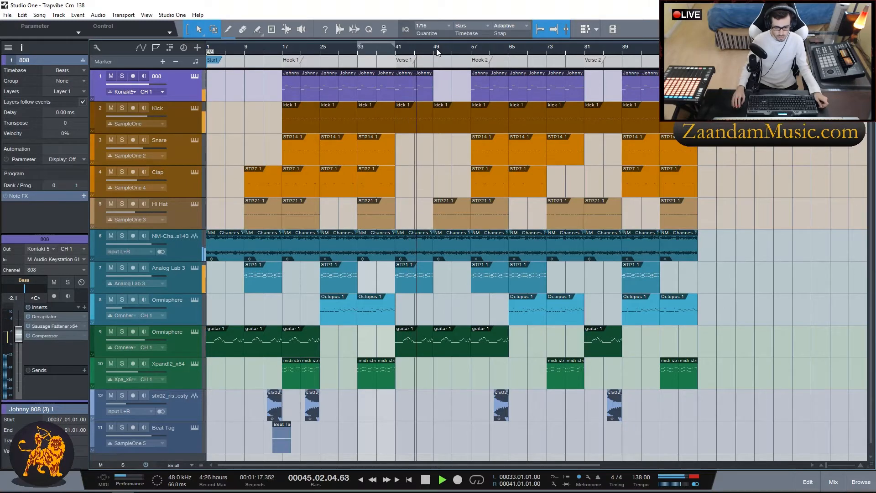
scroll(437, 51, up, 4)
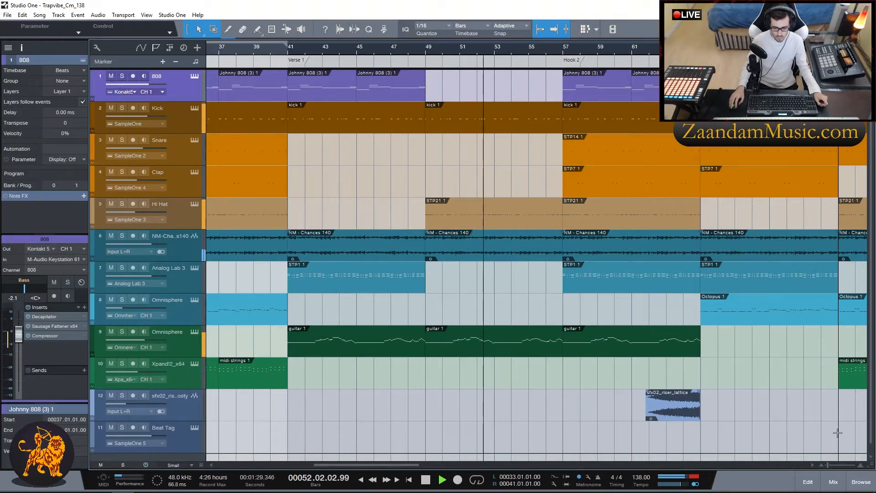
drag(390, 466, 433, 456)
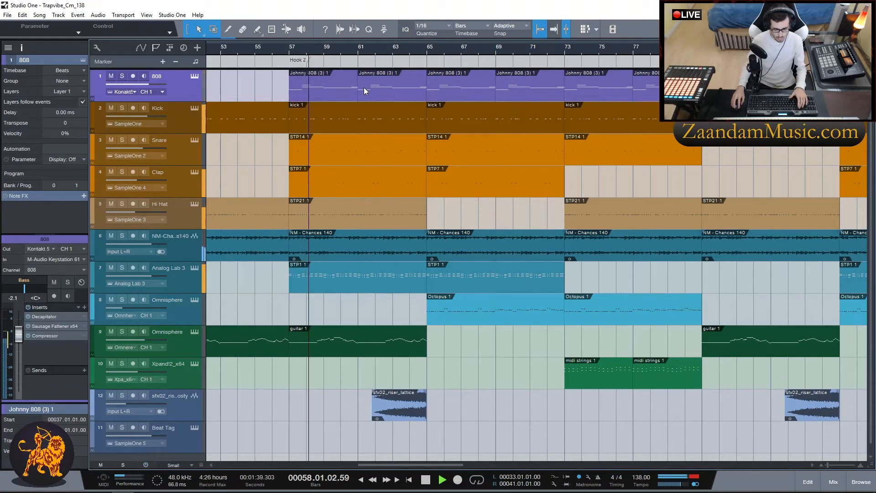
scroll(366, 47, up, 2)
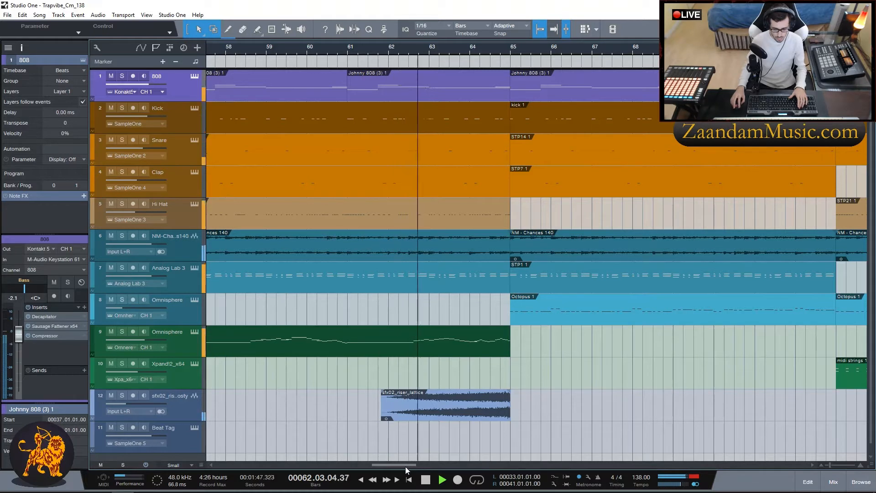
drag(407, 465, 425, 463)
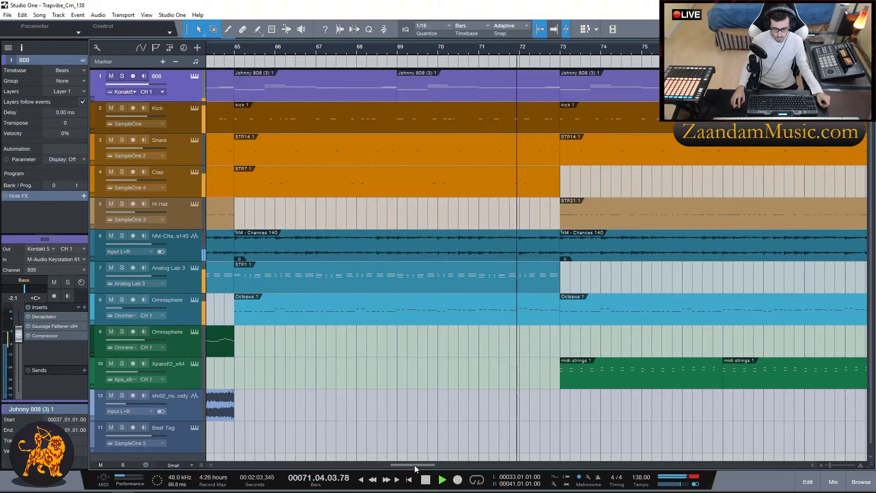
drag(416, 465, 442, 456)
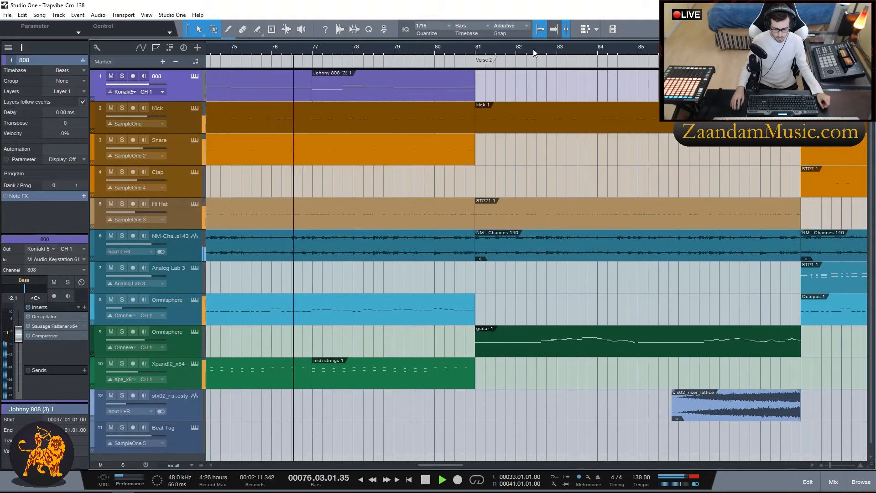
scroll(533, 52, down, 2)
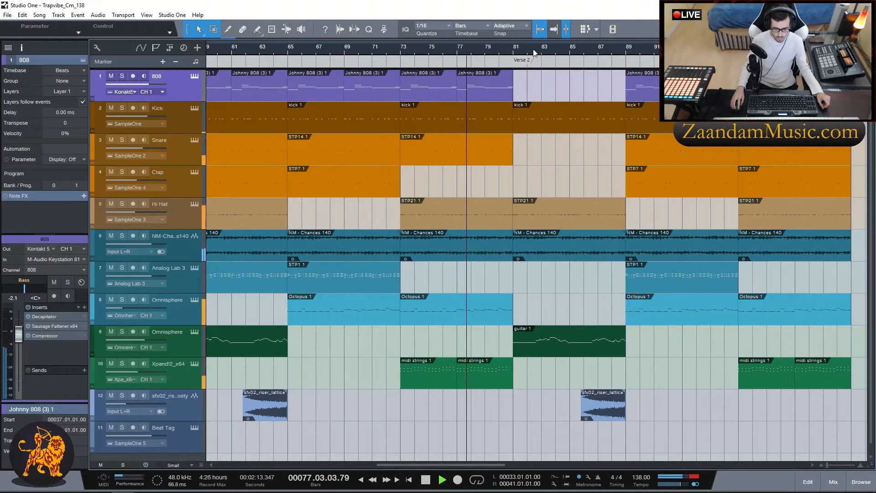
drag(410, 464, 450, 459)
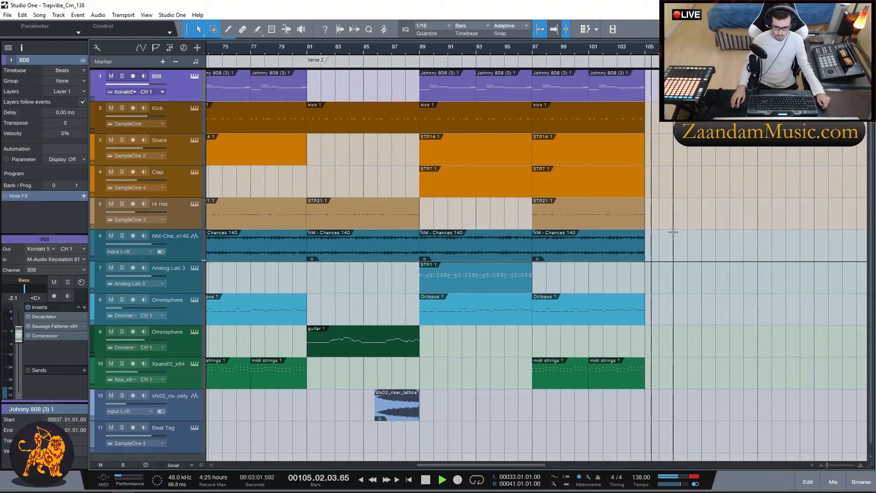
key(space)
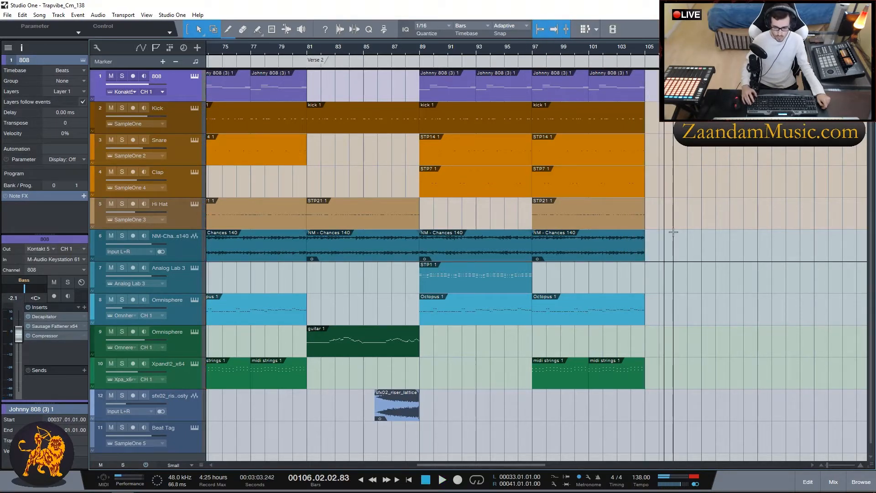
key(Home)
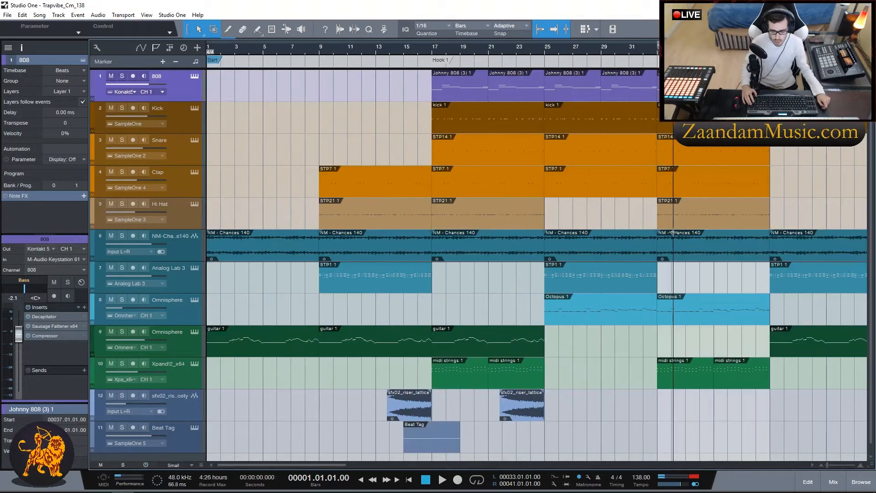
scroll(375, 46, down, 3)
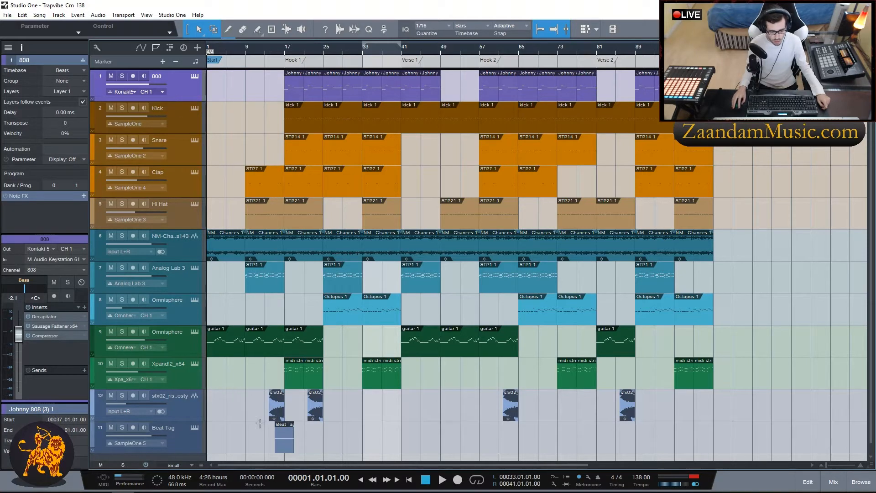
Open the mixer console and select the Kick, Snare and Clap channels in turn.
key(F3)
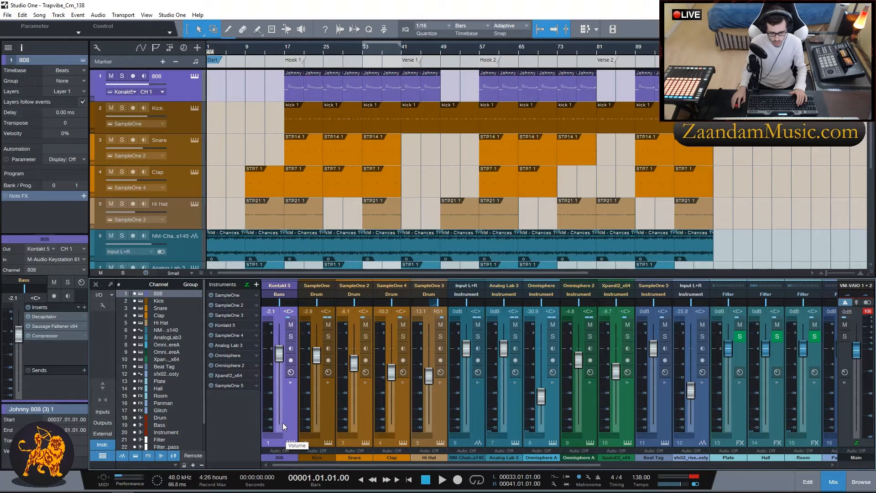
click(326, 409)
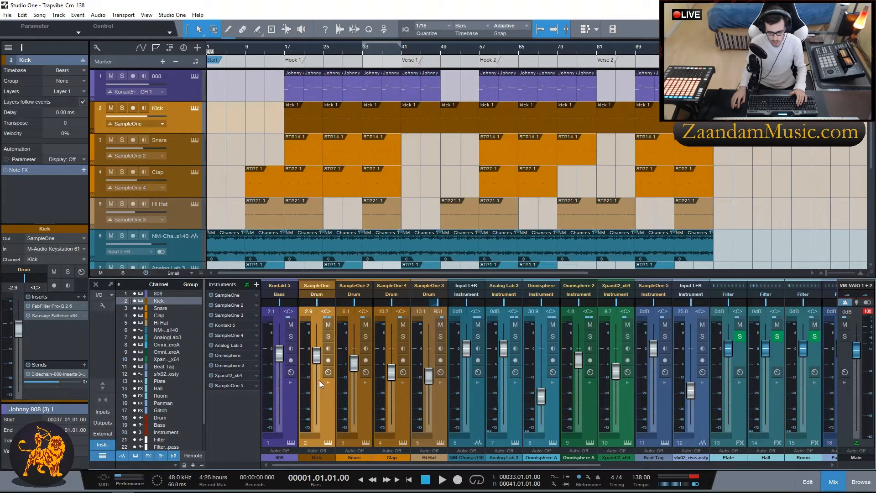
click(359, 413)
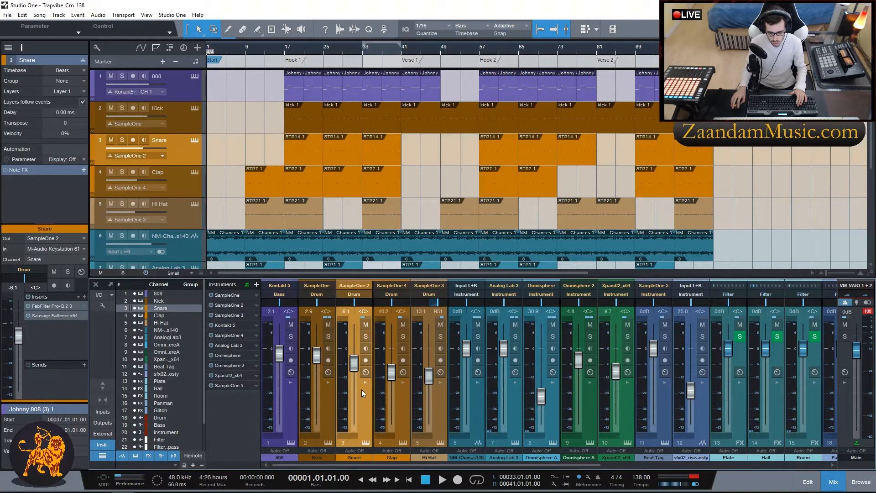
click(403, 412)
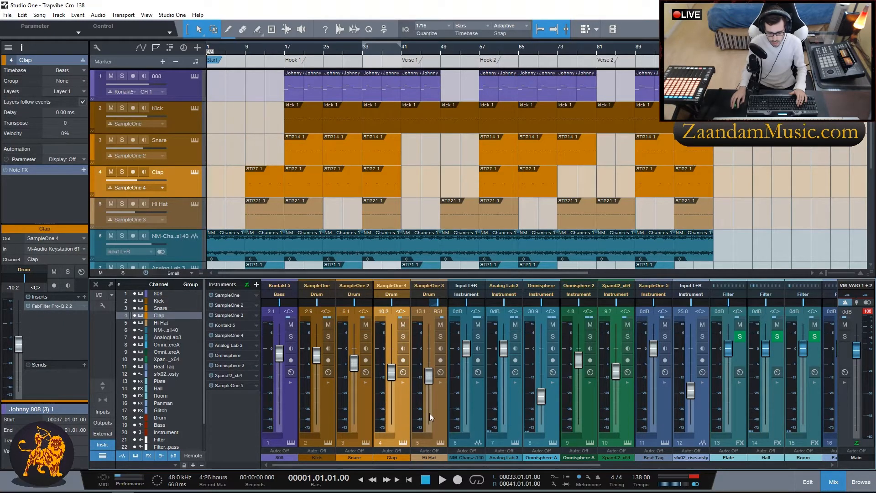
Select the Hi Hat channel and set its output routing to the Drum bus.
click(442, 405)
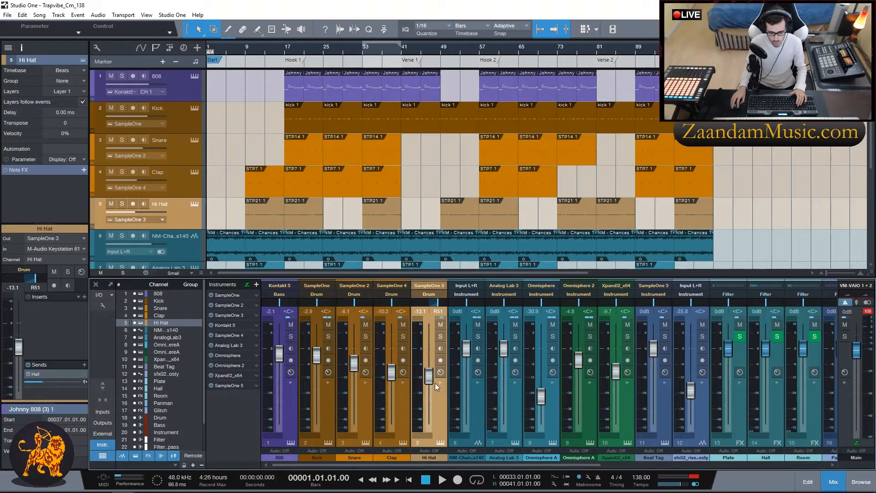
click(428, 294)
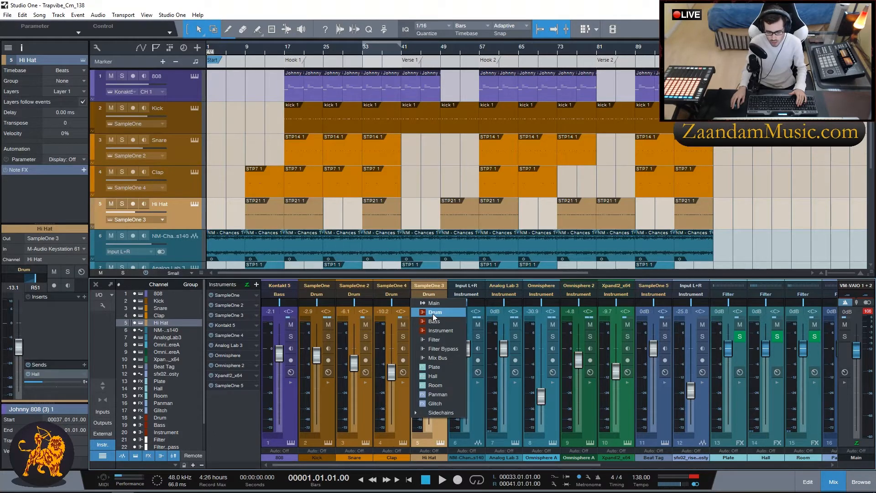
click(433, 313)
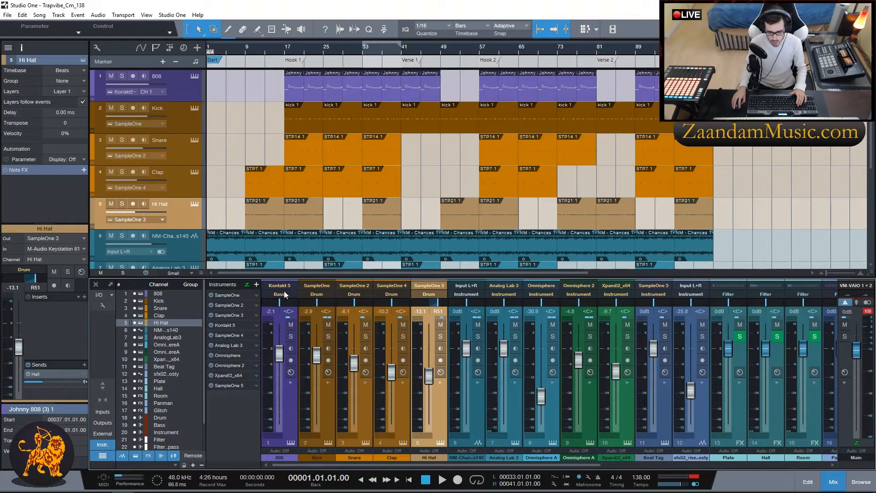
Audition the NM - Chances 140 channel on its own from bar 7, and release its solo.
click(474, 400)
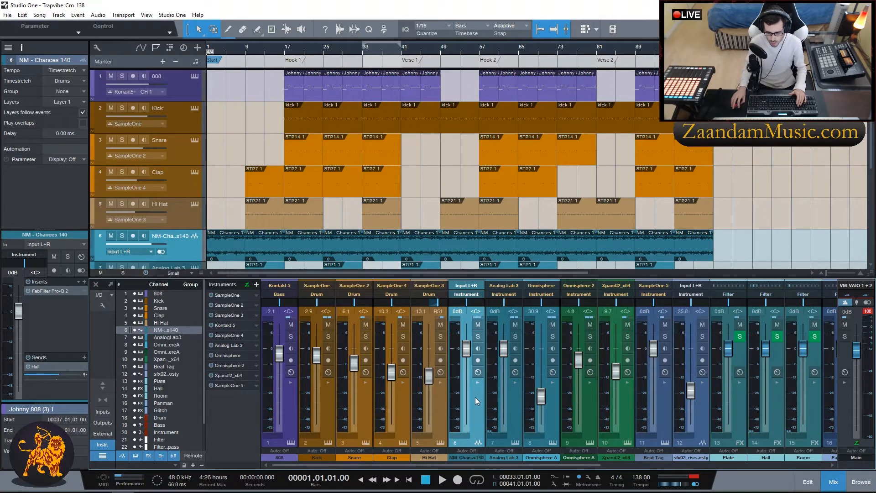
click(478, 336)
click(234, 53)
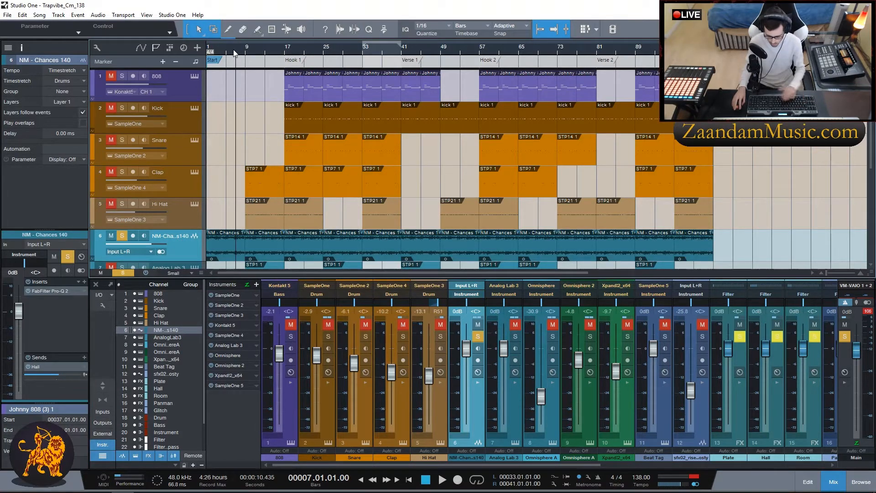
key(space)
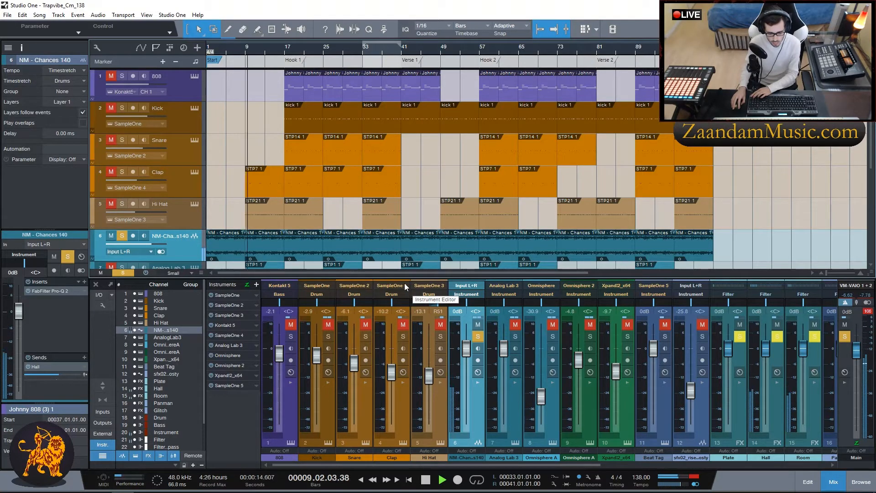
key(space)
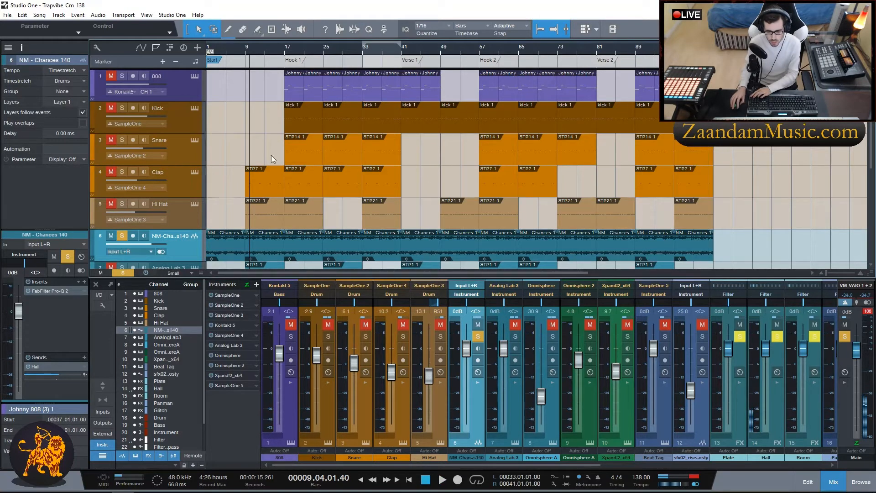
scroll(228, 136, down, 1)
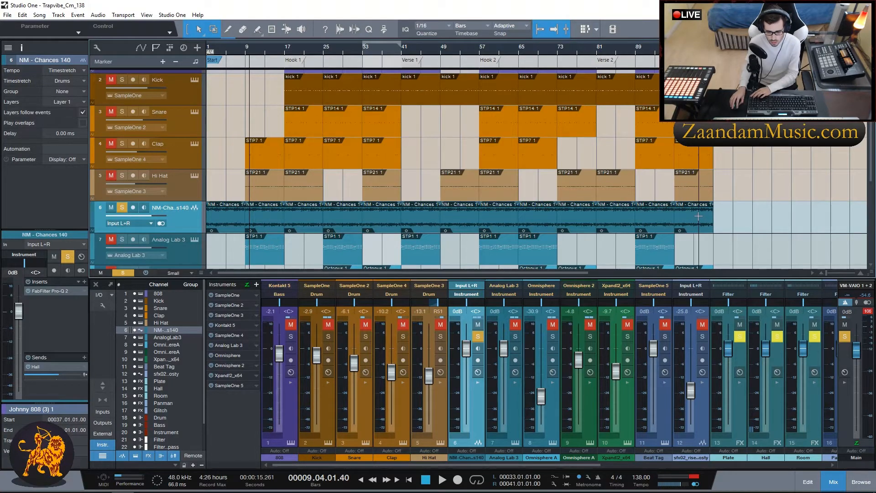
click(475, 335)
Rename the NM - Chances 140 channel as Loop and colour it red.
right_click(461, 458)
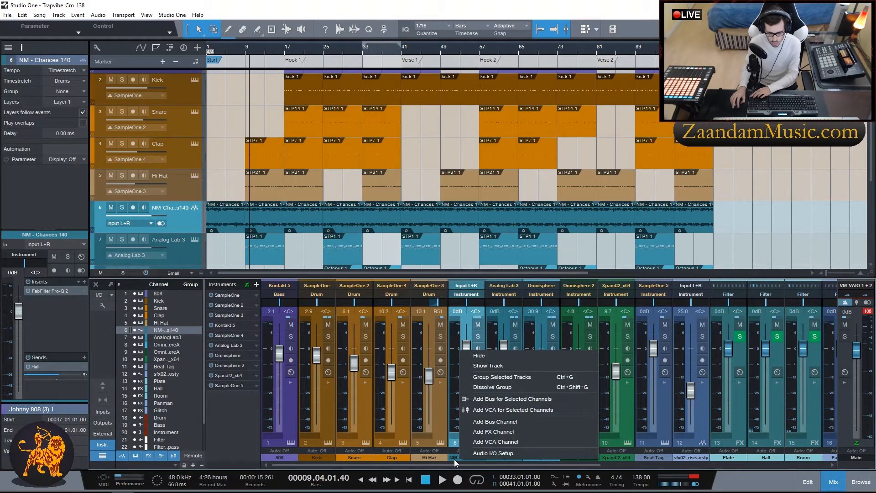
double_click(464, 459)
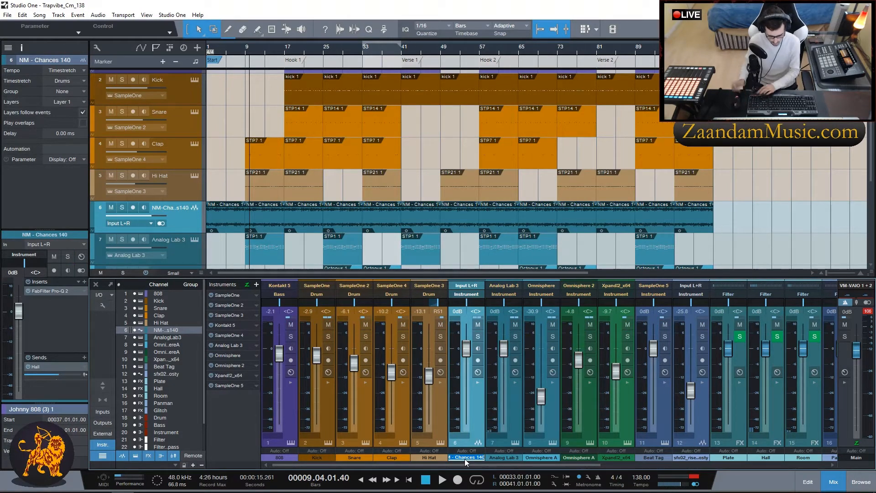
text(Loo)
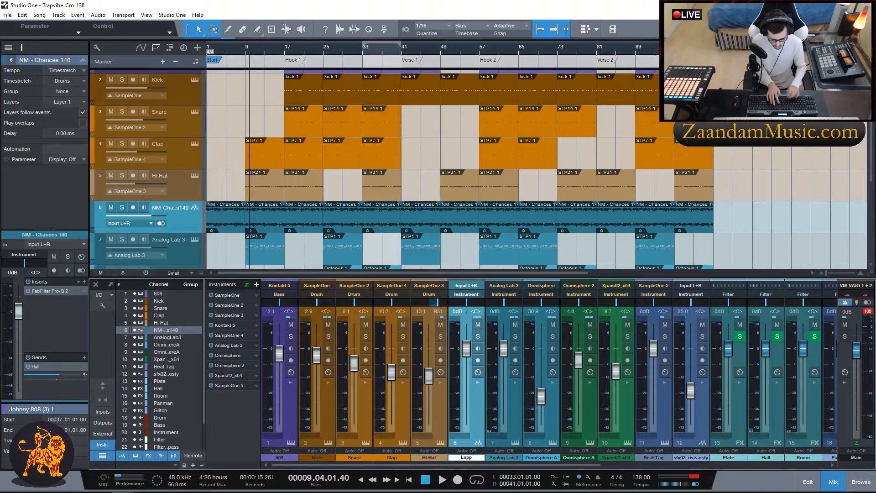
text(p)
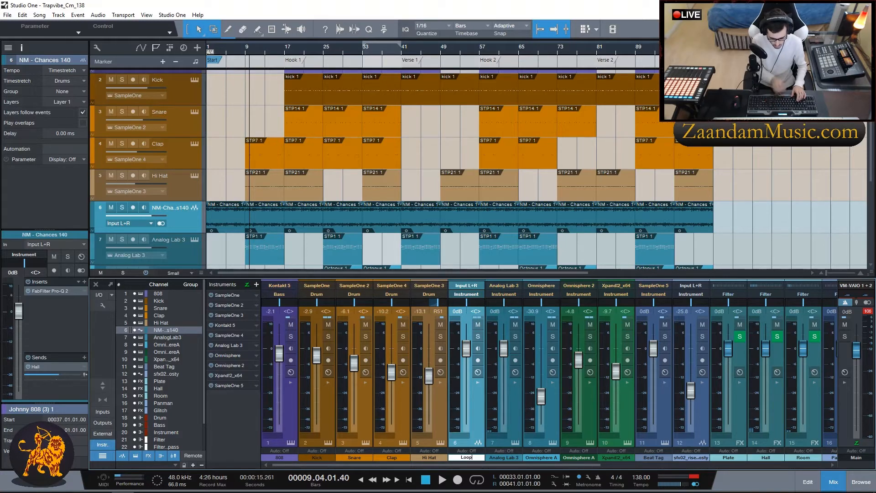
key(Return)
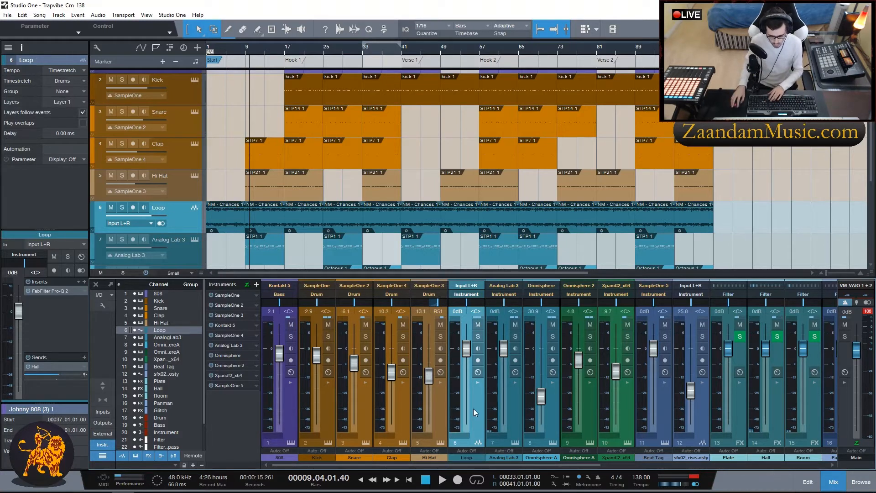
click(473, 456)
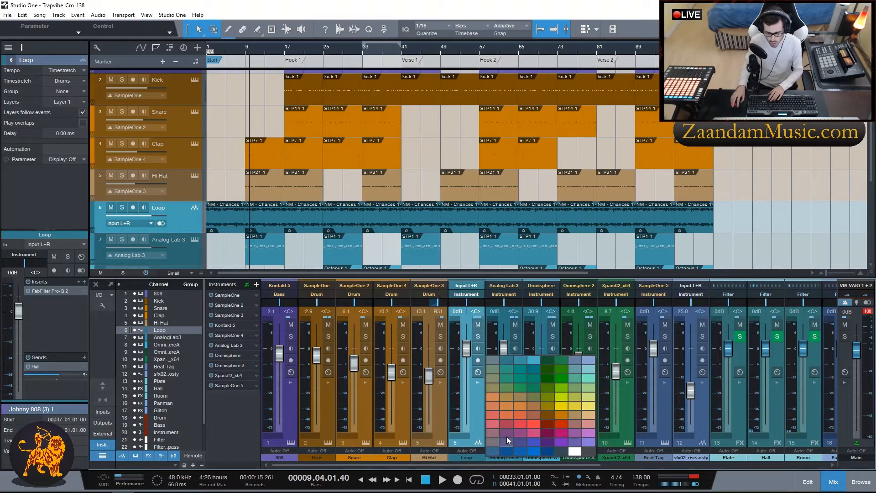
click(528, 425)
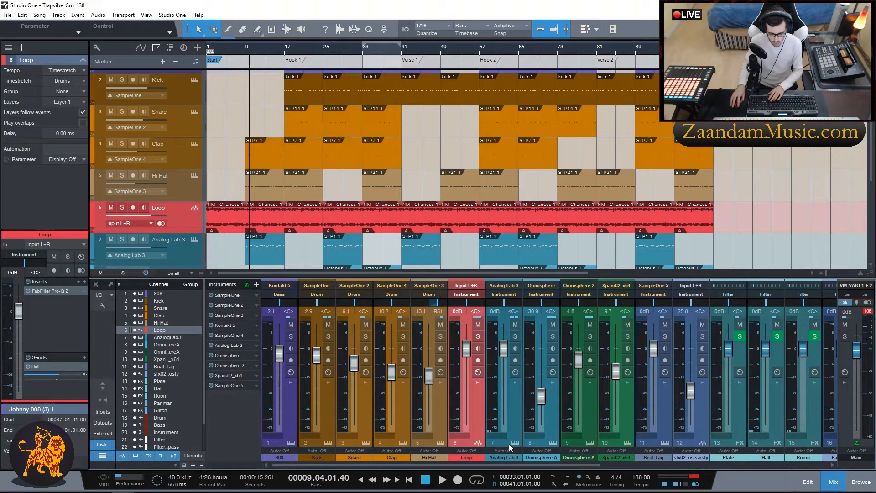
Audition the blue Omnisphere channel on solo from about bar 28, and switch the solo to Analog Lab 3.
click(511, 405)
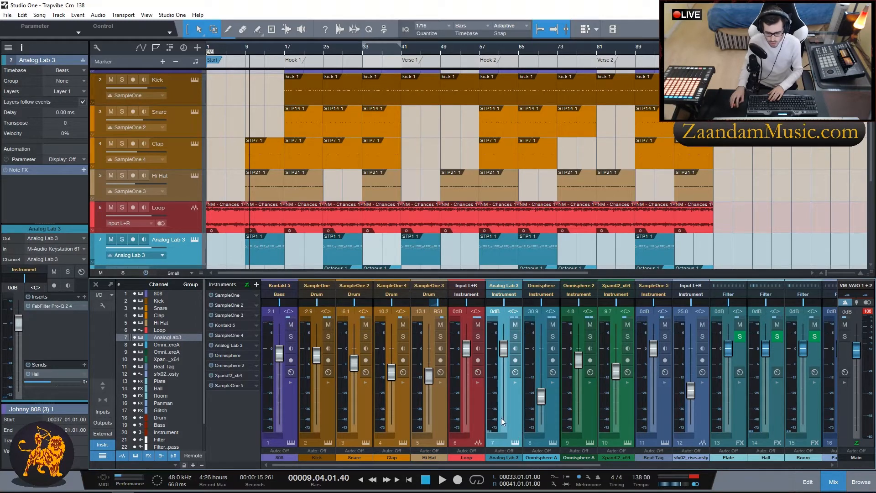
click(552, 336)
key(space)
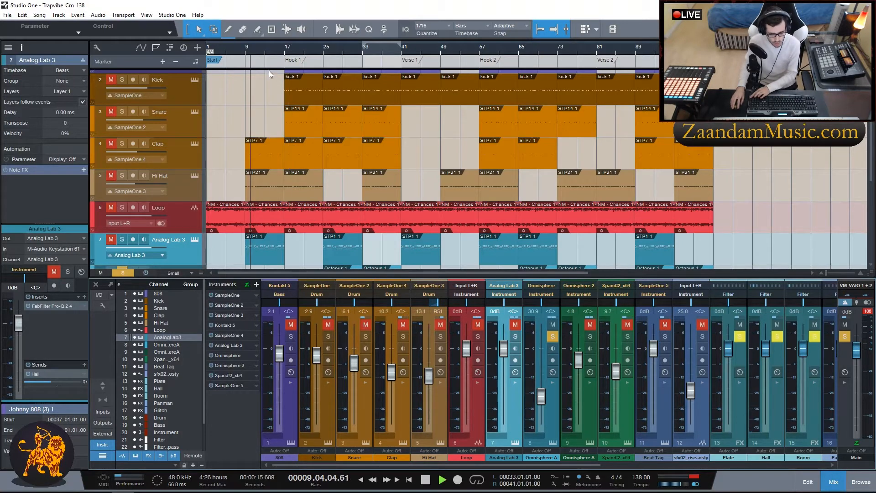
click(321, 50)
click(339, 50)
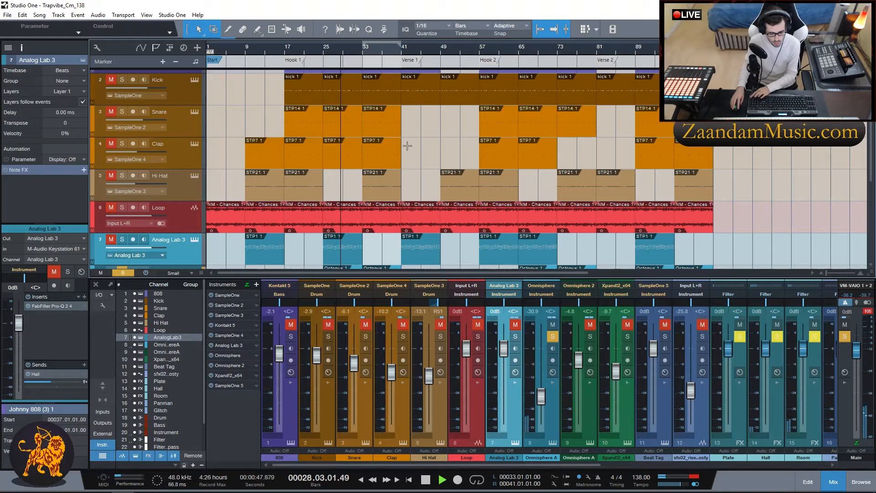
click(515, 336)
click(553, 336)
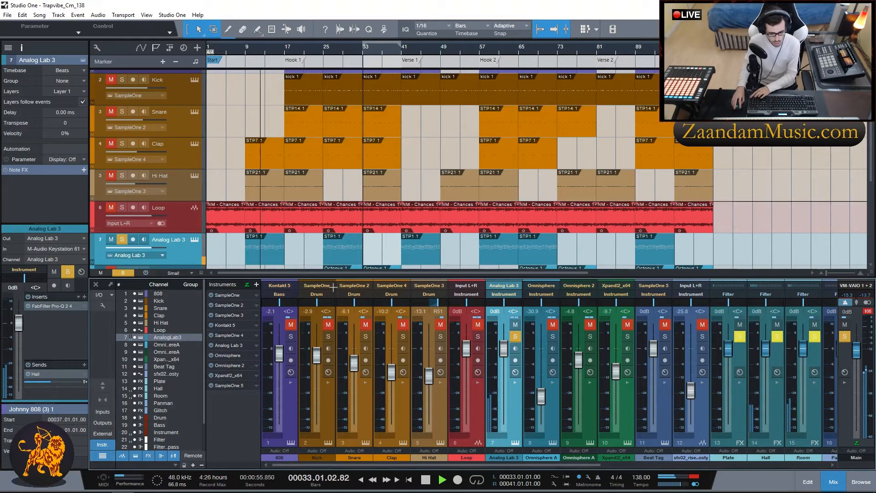
Stop playback, rename the Analog Lab 3 channel as Piano and colour it orange.
key(space)
double_click(507, 456)
text(Piano)
key(Return)
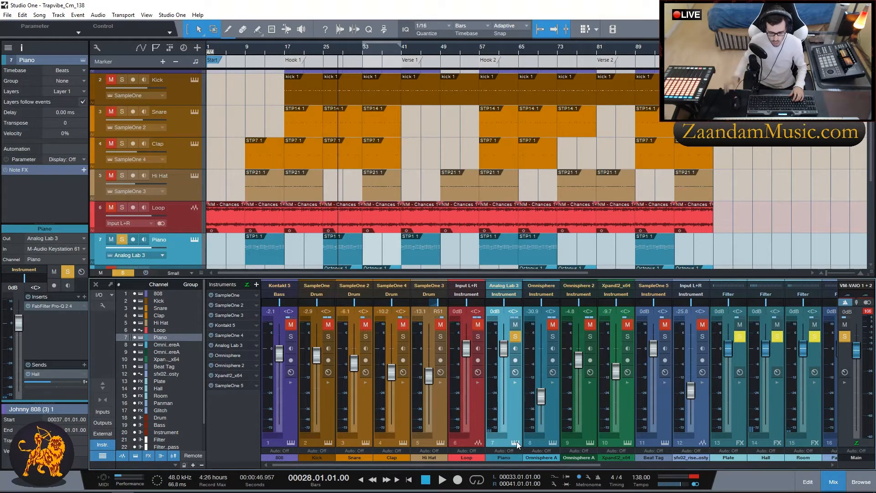
click(514, 457)
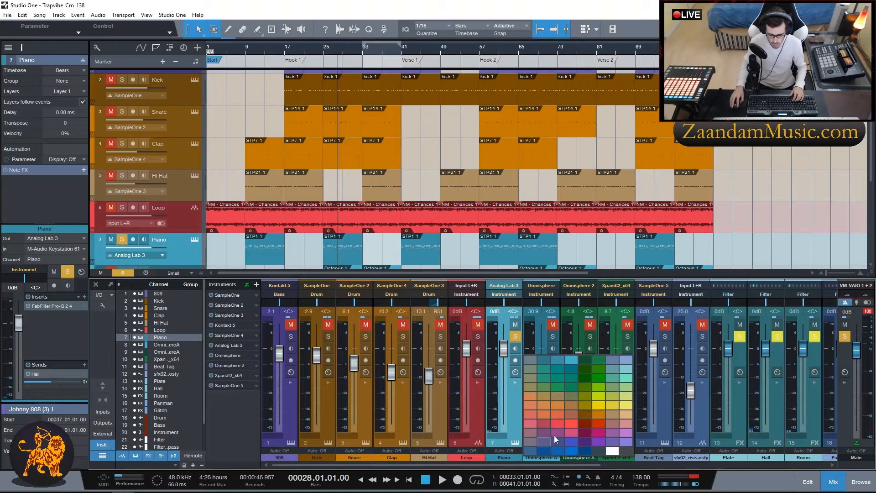
click(556, 407)
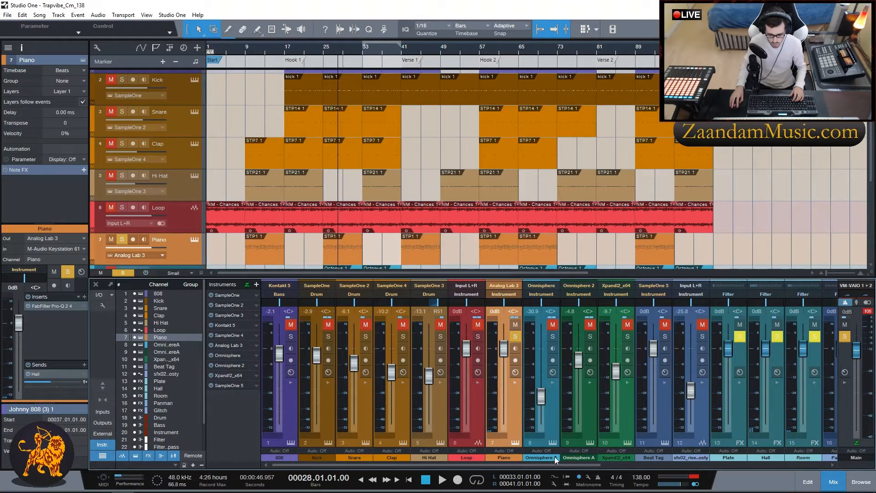
Audition the blue Omnisphere channel on solo from bar 28, and release its solo.
click(552, 428)
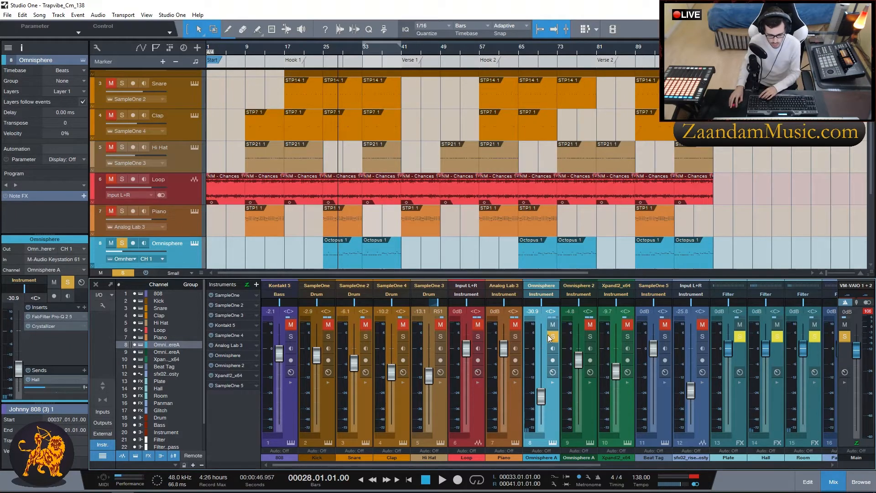
key(space)
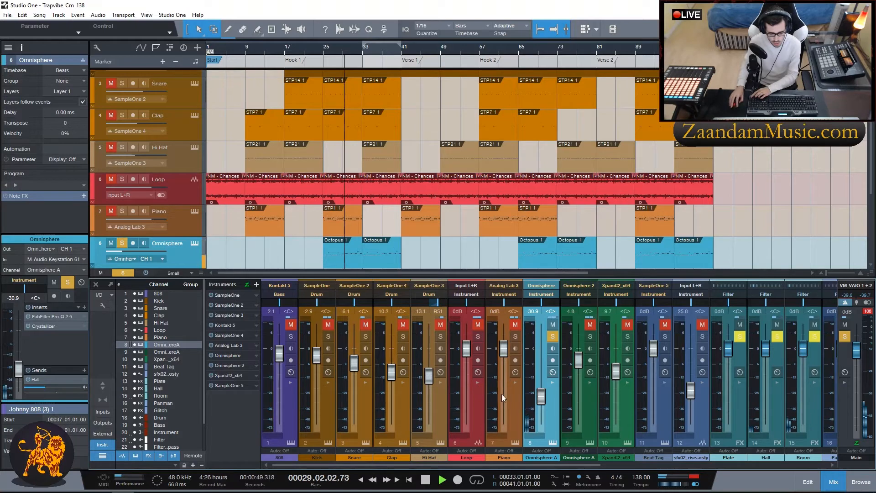
click(552, 337)
key(space)
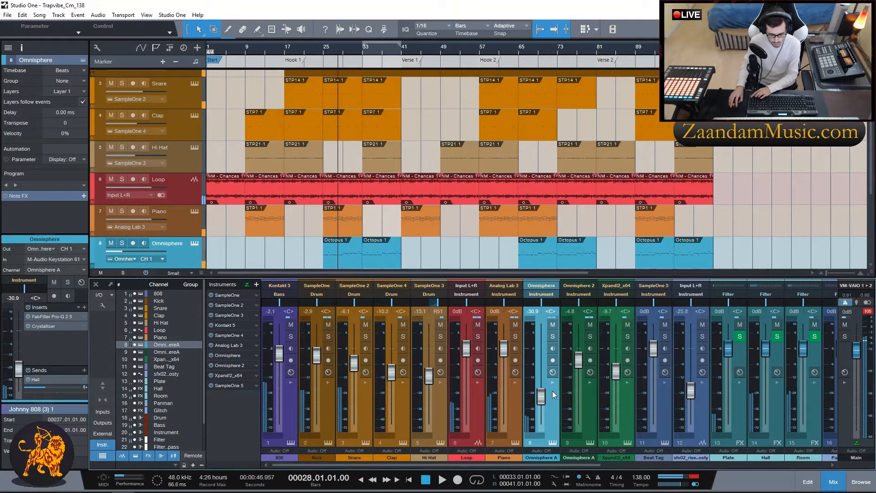
Rename the blue Omnisphere channel as Bell and colour it yellow.
double_click(542, 457)
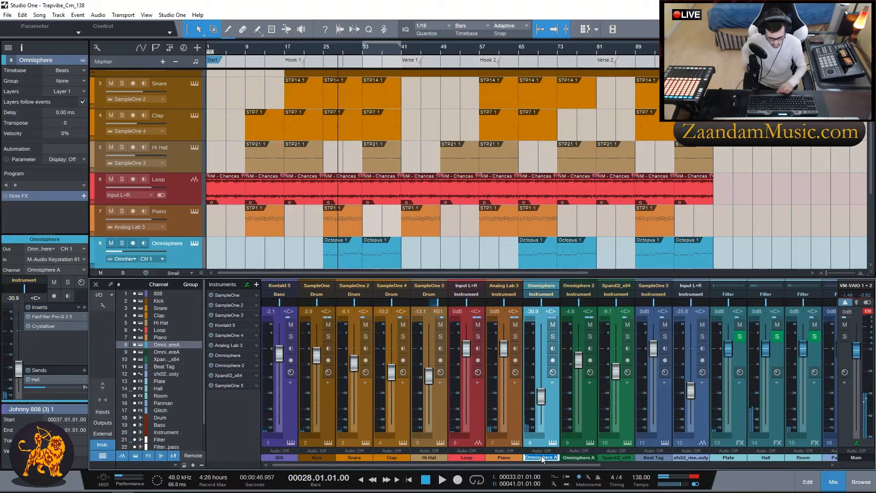
text(Bell)
key(Return)
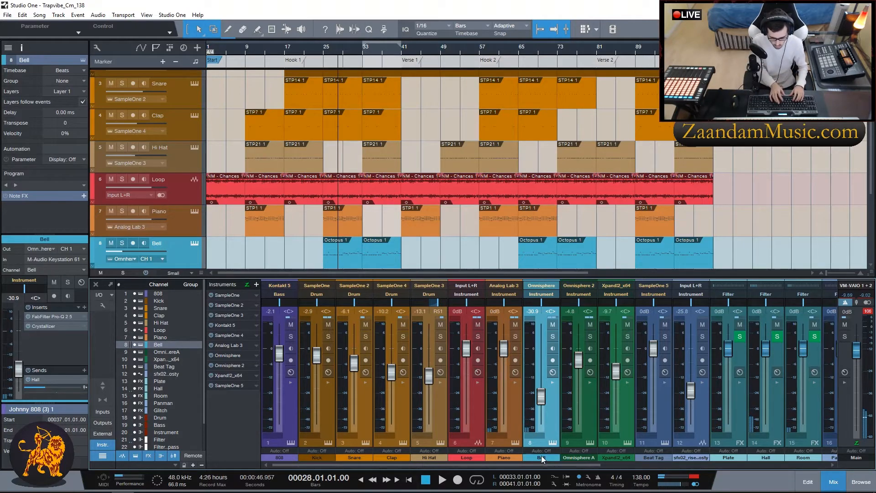
click(551, 458)
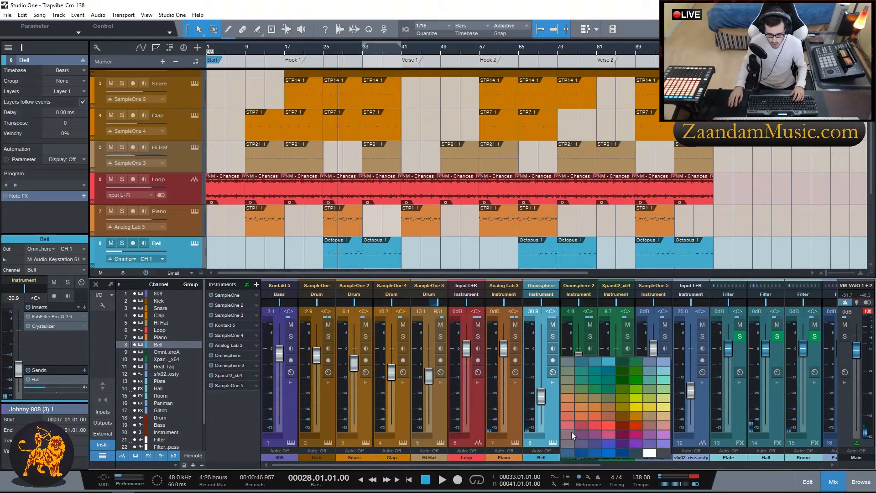
click(636, 409)
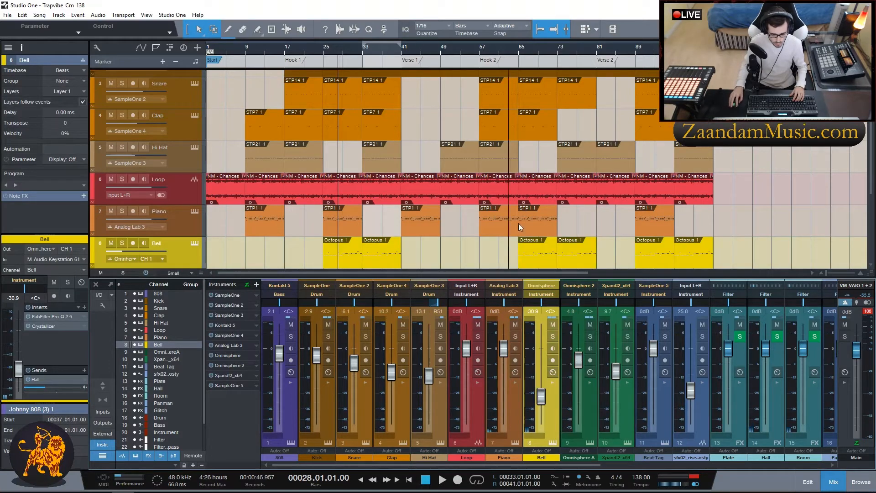
Audition the green Omnisphere channel on solo from bar 7.
click(587, 423)
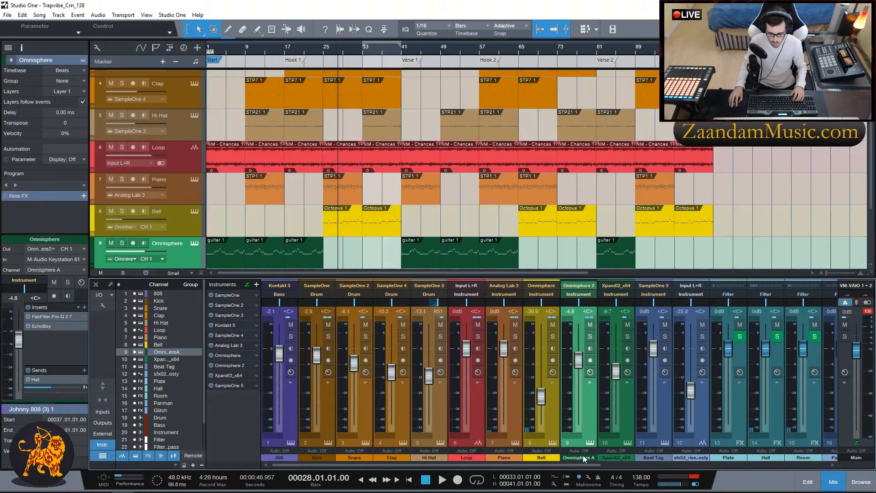
click(241, 61)
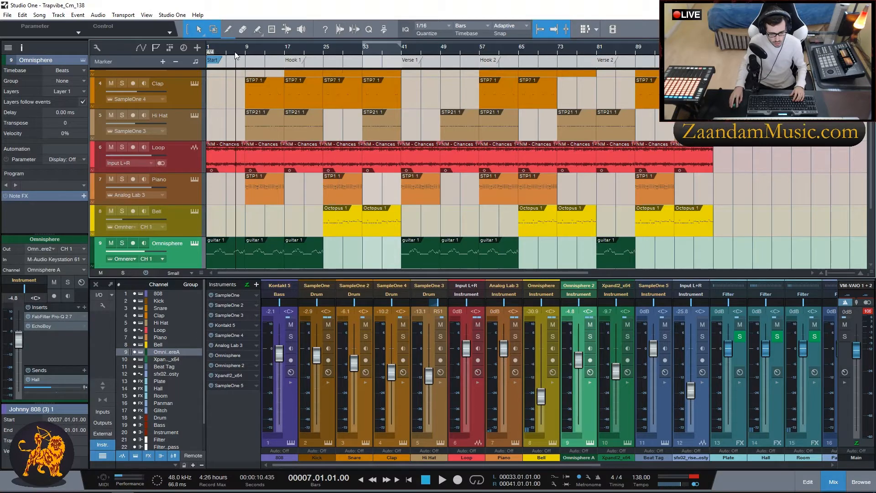
click(590, 337)
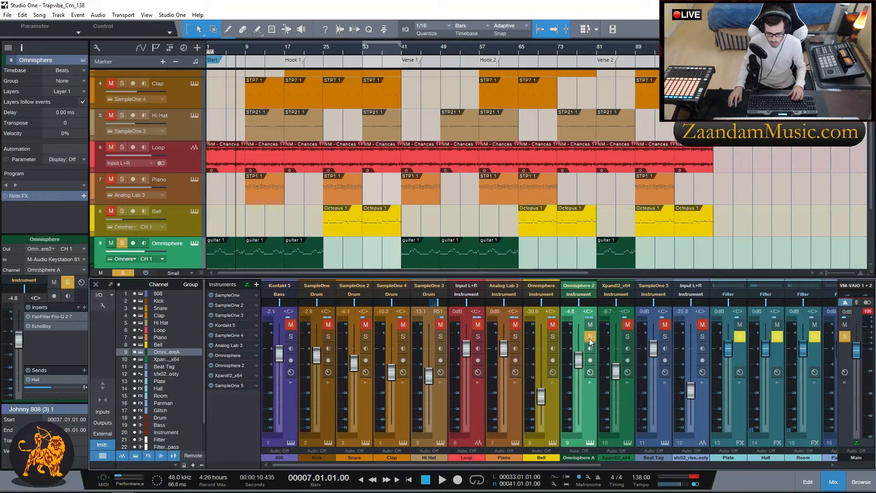
key(space)
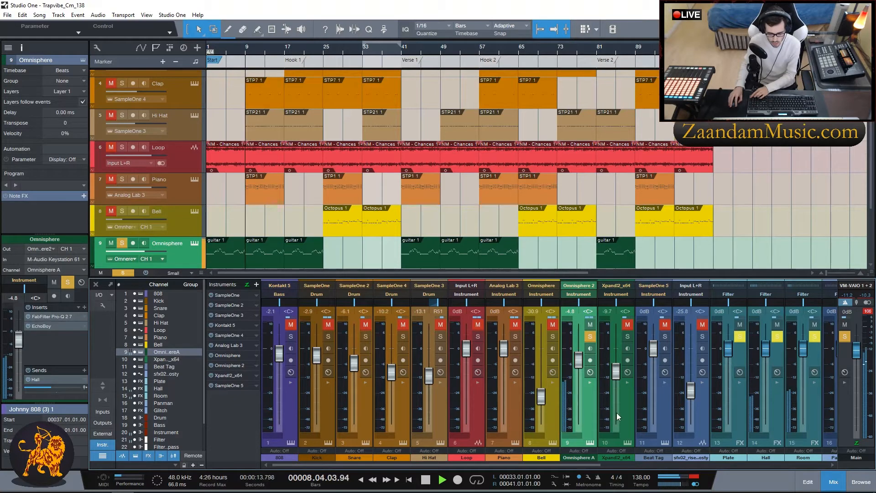
key(space)
Rename the green Omnisphere channel as Guitar and save the song.
double_click(580, 457)
text(Guitar)
key(Return)
key(ctrl+s)
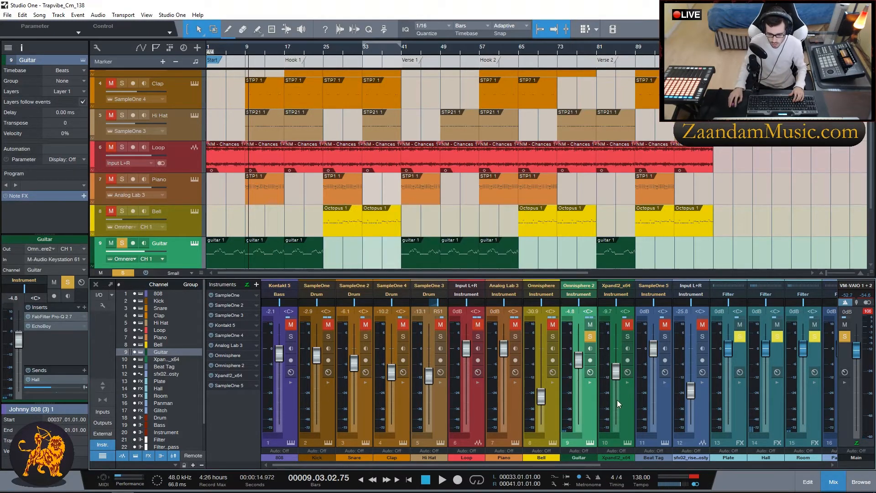
Audition the Xpand!2_x64 channel on solo from about bar 19 in Hook 1.
click(622, 412)
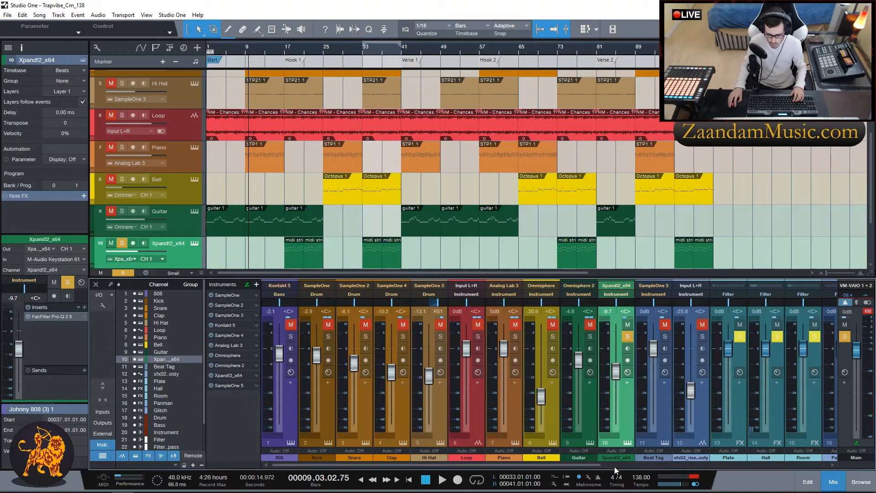
click(628, 336)
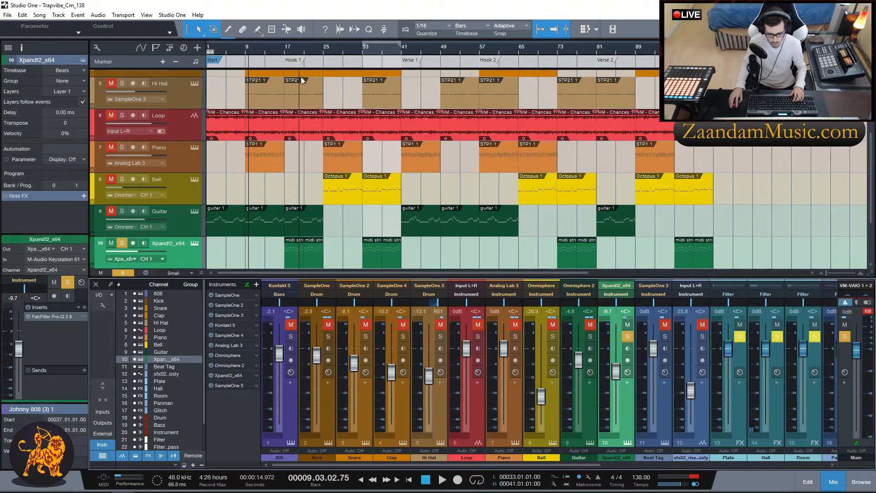
key(space)
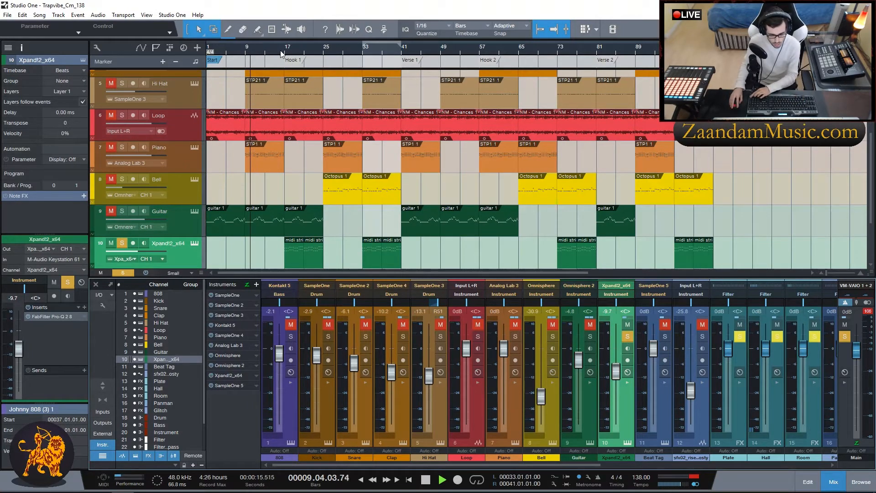
click(296, 53)
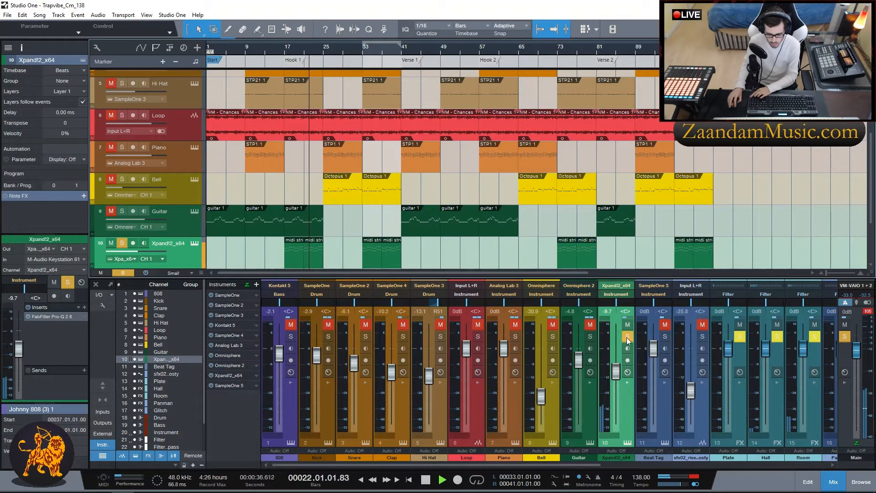
key(space)
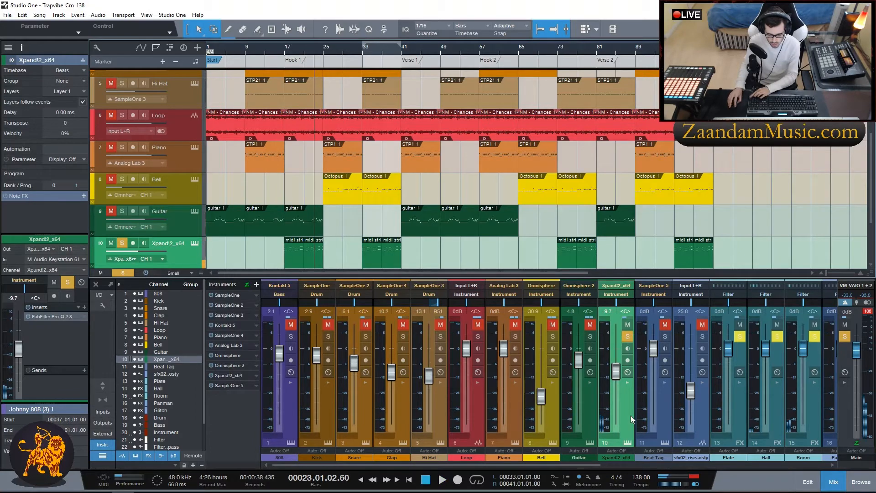
Rename the Xpand!2_x64 channel as Brass and colour it orange.
double_click(622, 458)
text(Brass)
key(Return)
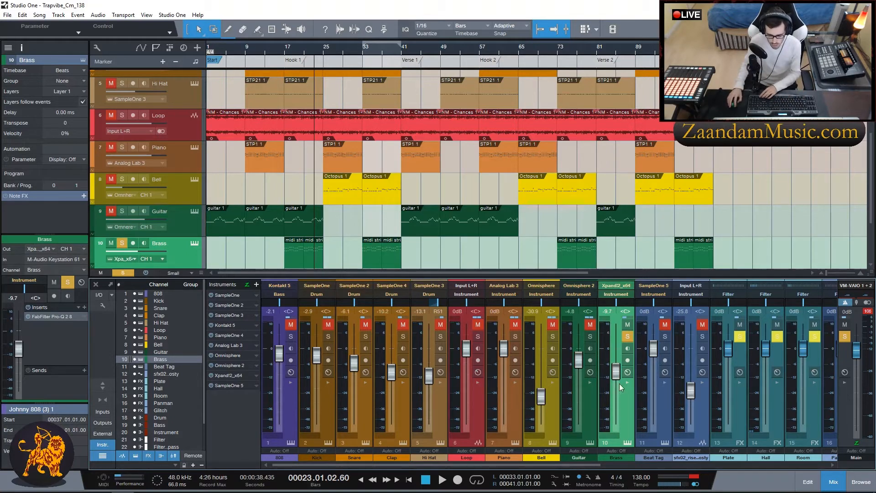
click(622, 458)
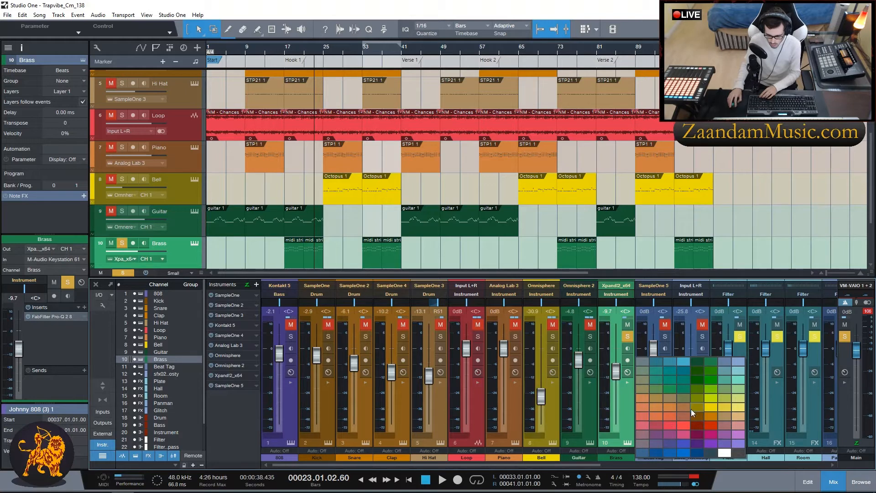
click(642, 401)
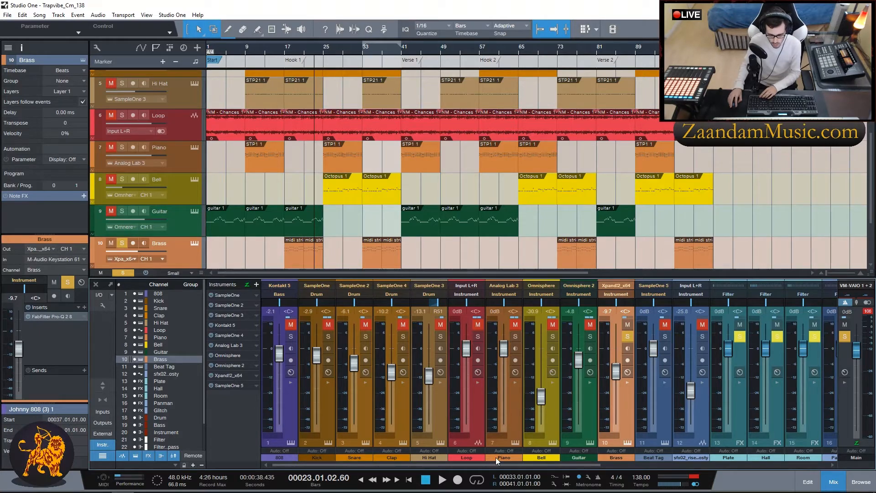
Recolour the Piano channel pinkish red.
click(513, 457)
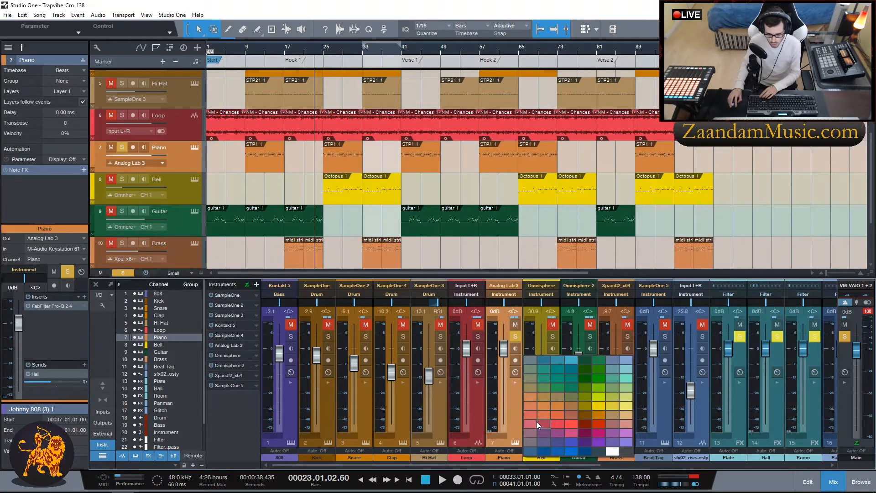
click(542, 424)
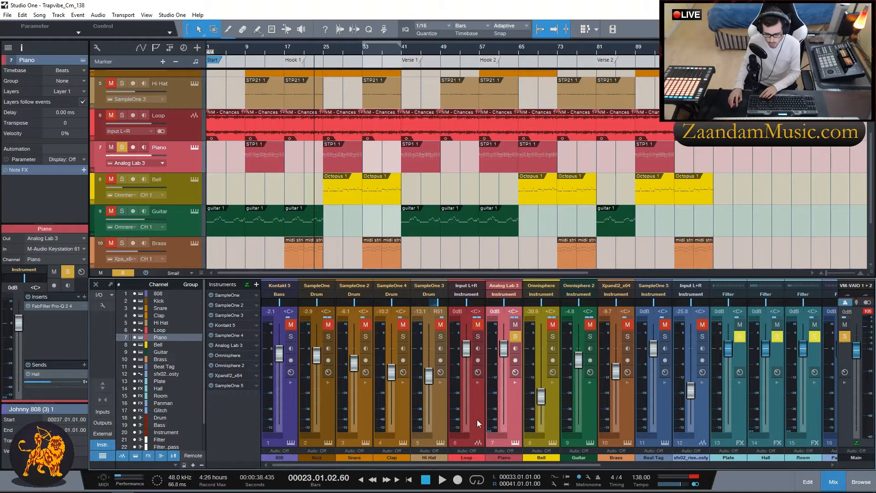
Review the Loop, Piano, Bell, Guitar, Brass and Beat Tag channels by selecting them one after another.
click(466, 300)
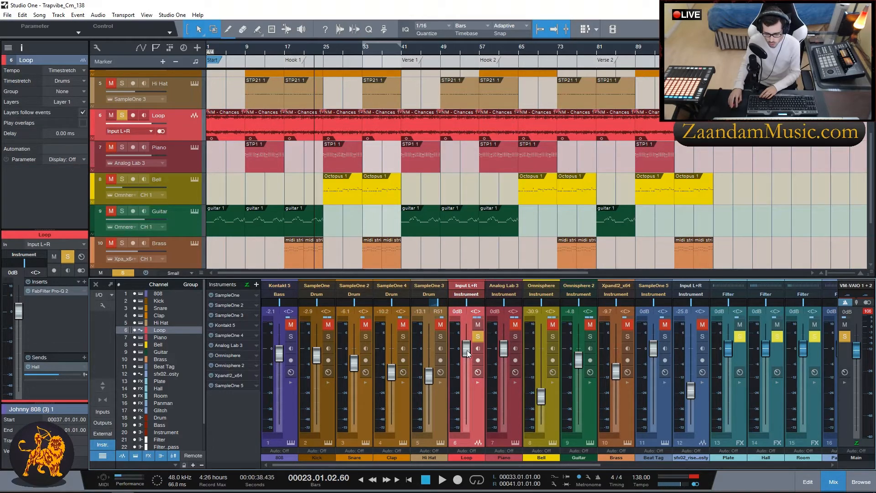
click(516, 418)
click(553, 405)
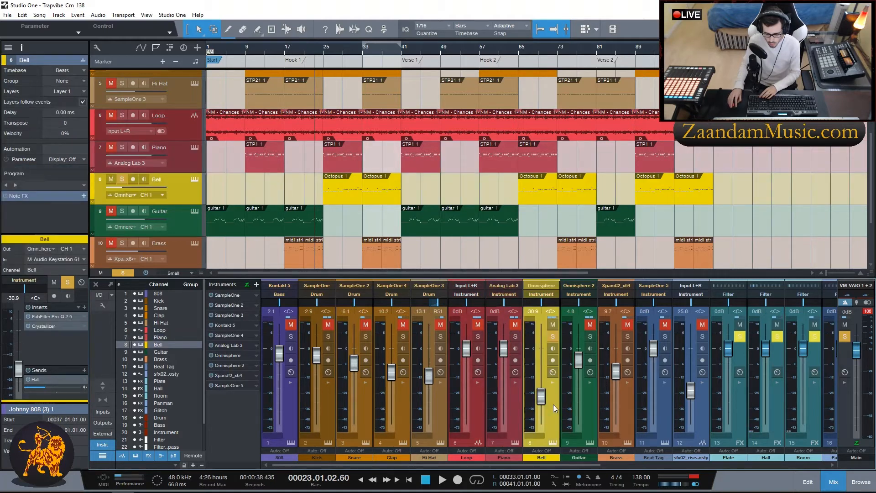
click(591, 412)
click(628, 412)
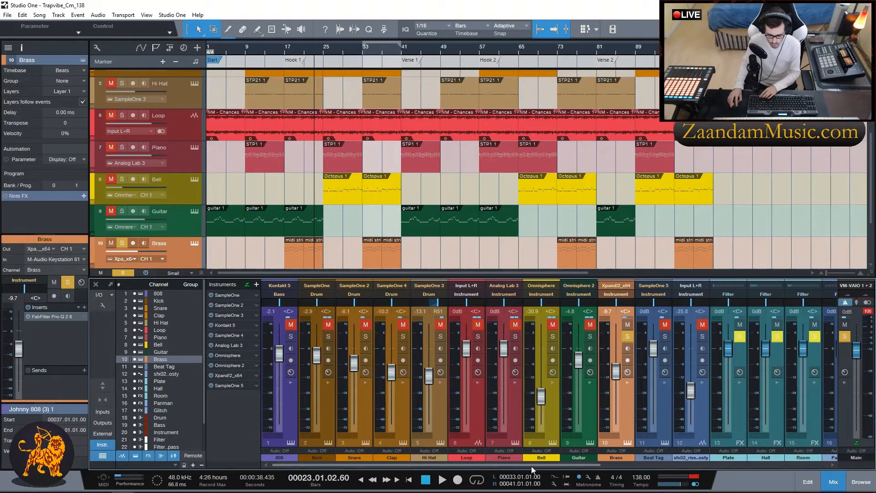
drag(531, 467, 599, 461)
click(544, 404)
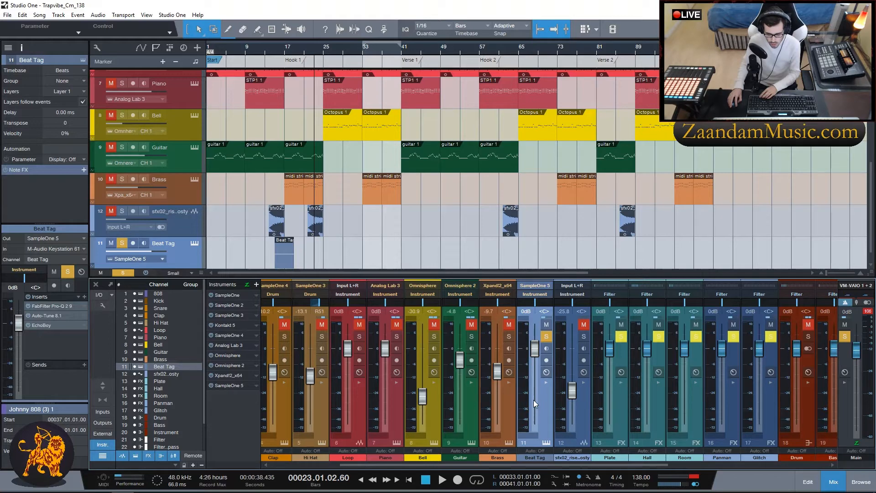
Rename the sfx02_riser_frosty channel as Riser FX and release its solo.
click(584, 413)
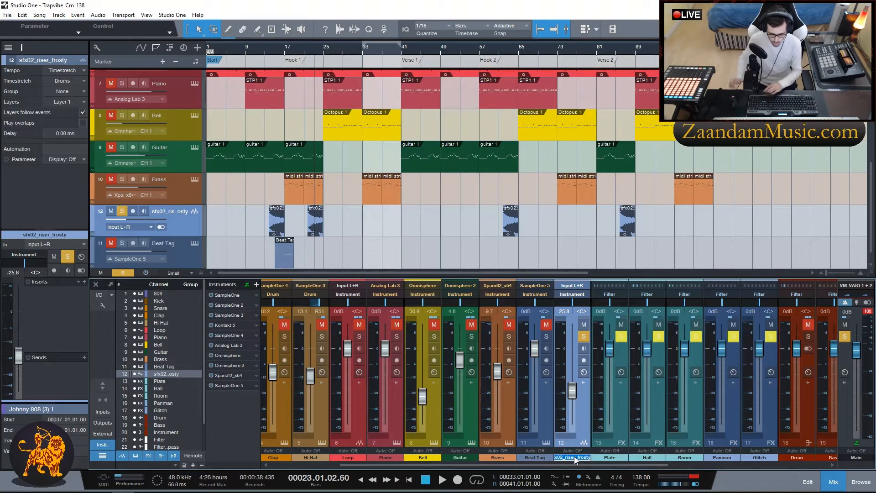
text(Ris)
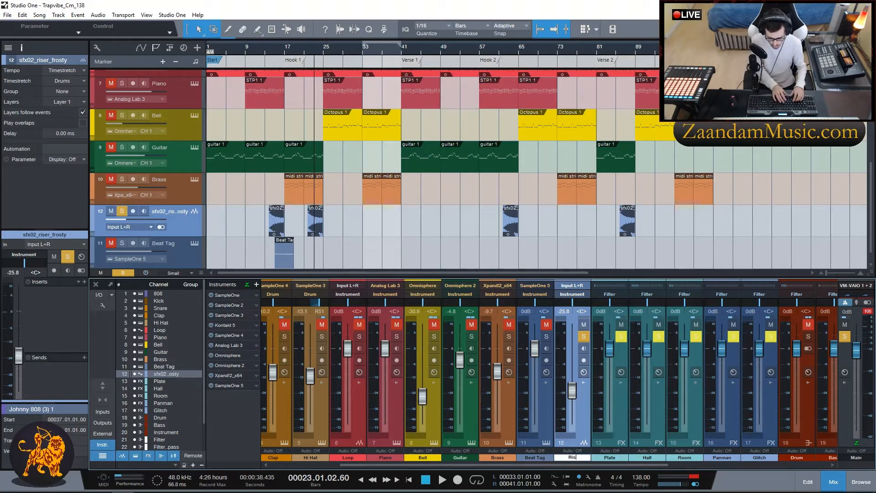
text(er FX)
key(Return)
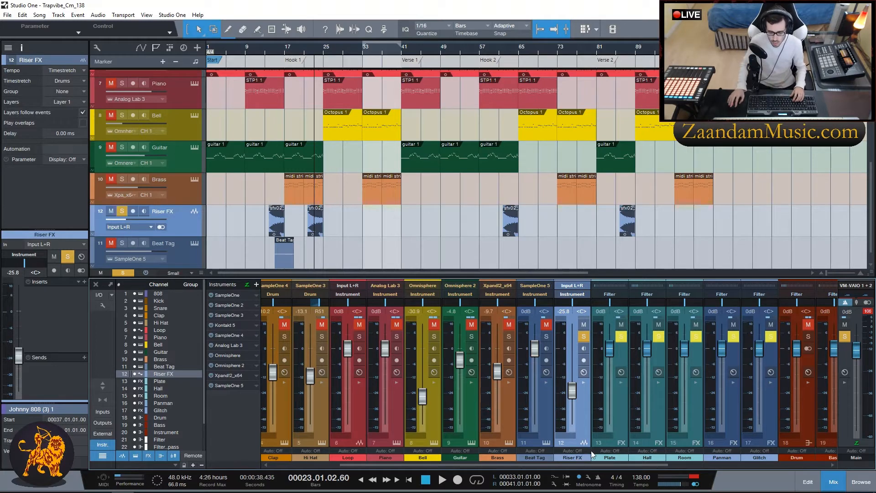
click(583, 336)
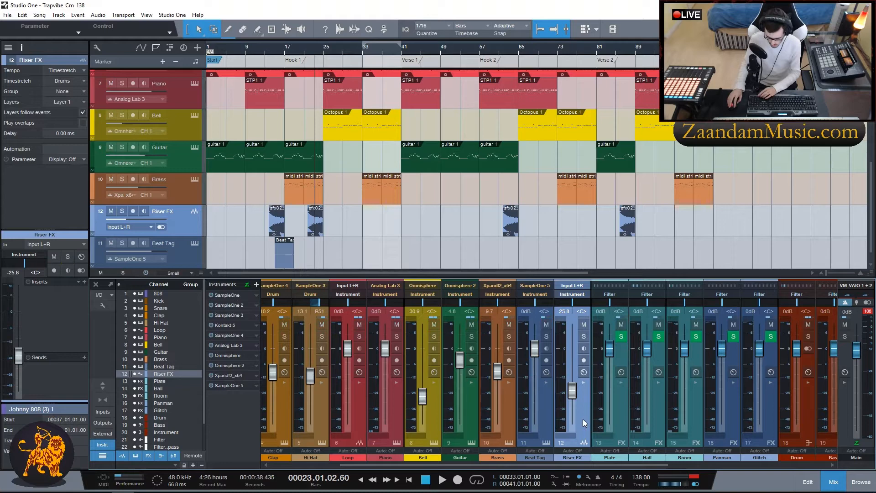
Review the Plate, Hall, Room, Panman and Glitch effects channels by selecting them one after another.
drag(493, 466, 593, 461)
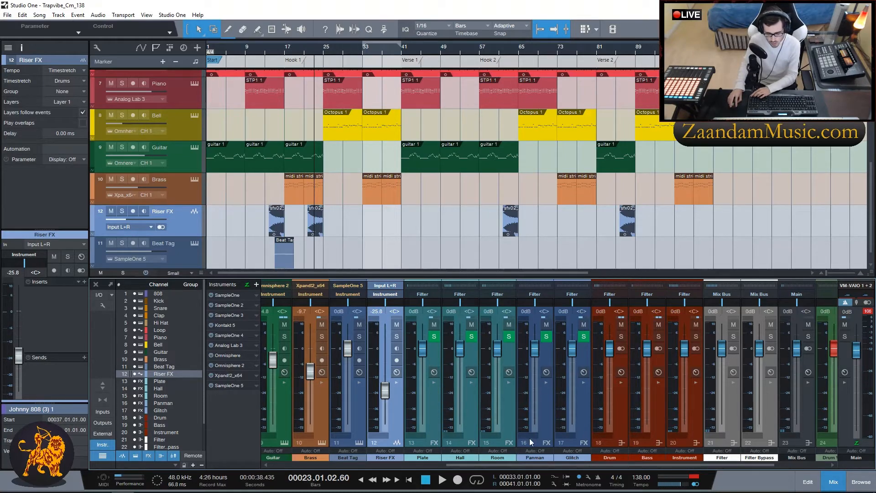
click(422, 394)
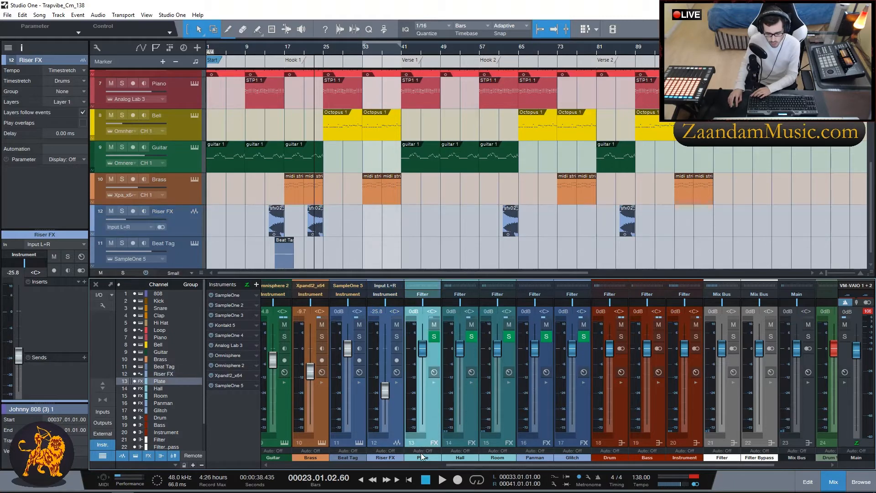
click(463, 406)
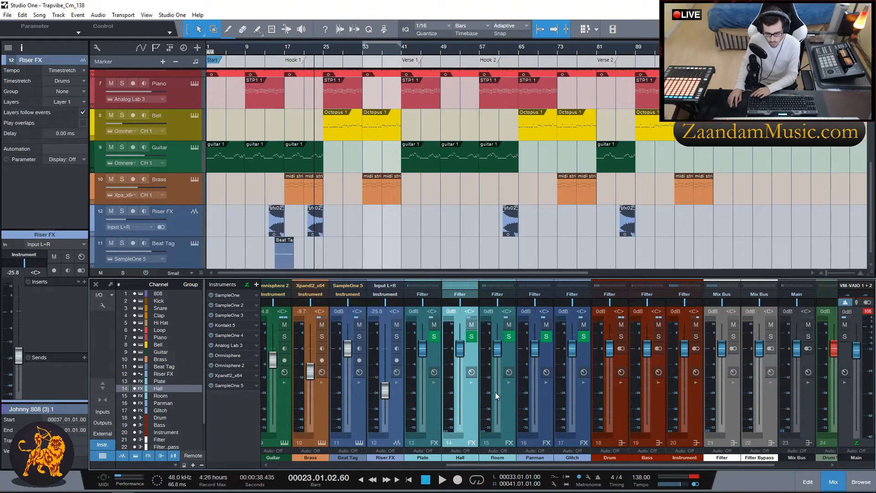
click(507, 388)
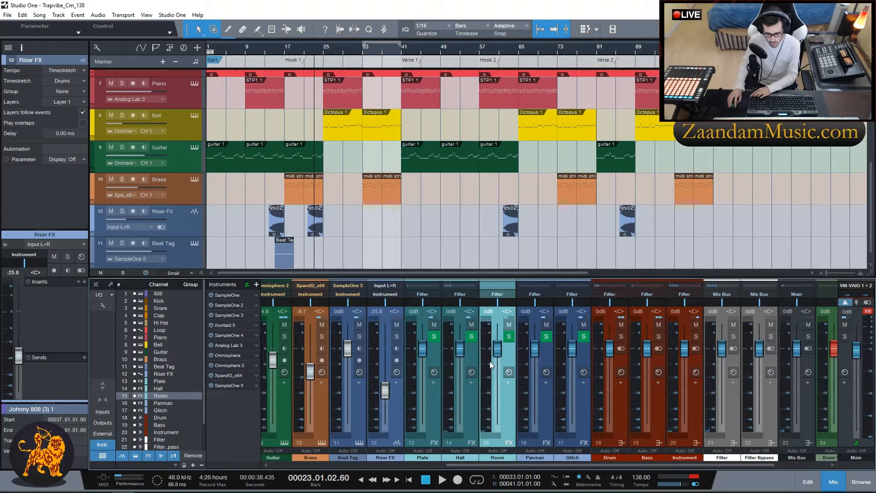
click(547, 406)
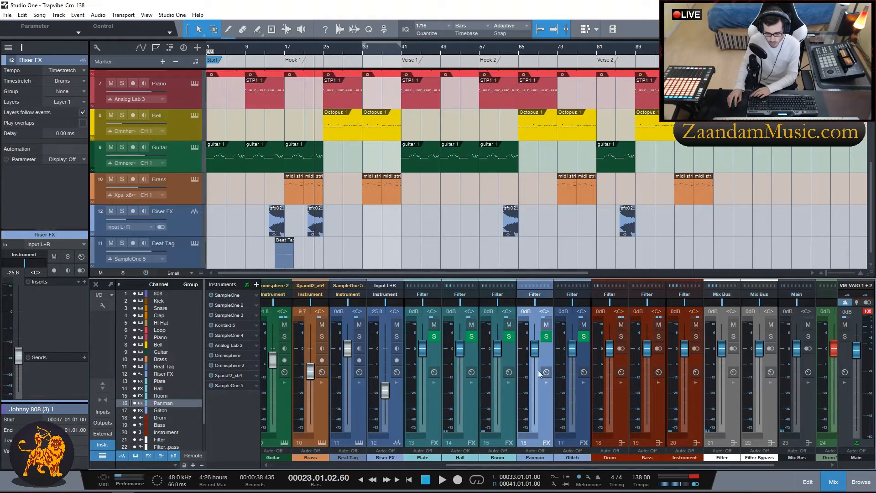
click(584, 407)
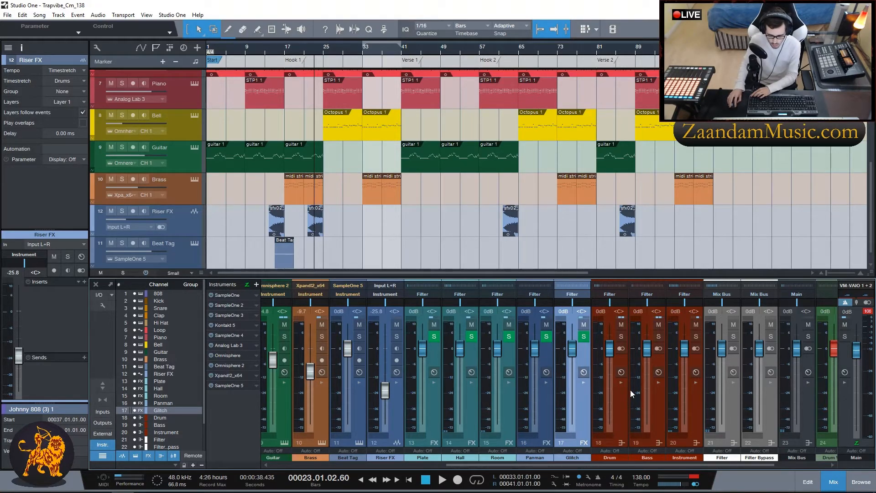
Review the Drum, Bass and Instrument bus channels by selecting each of them in turn.
click(621, 404)
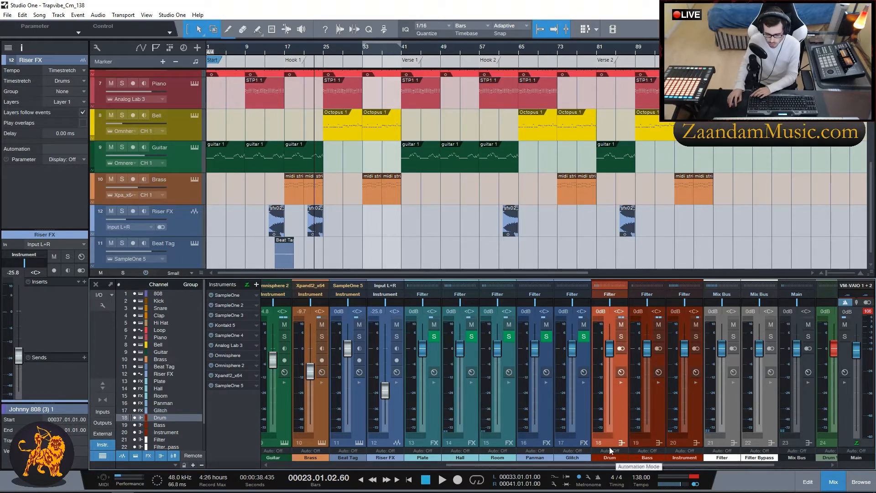
click(653, 417)
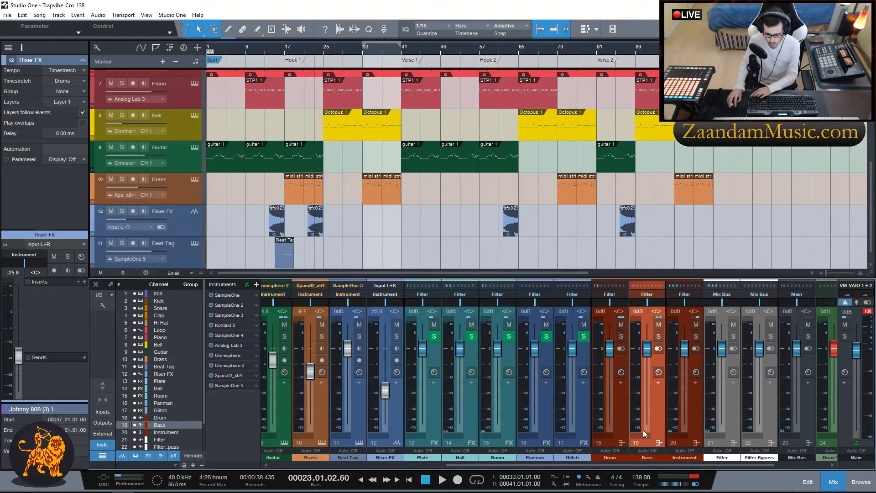
click(692, 413)
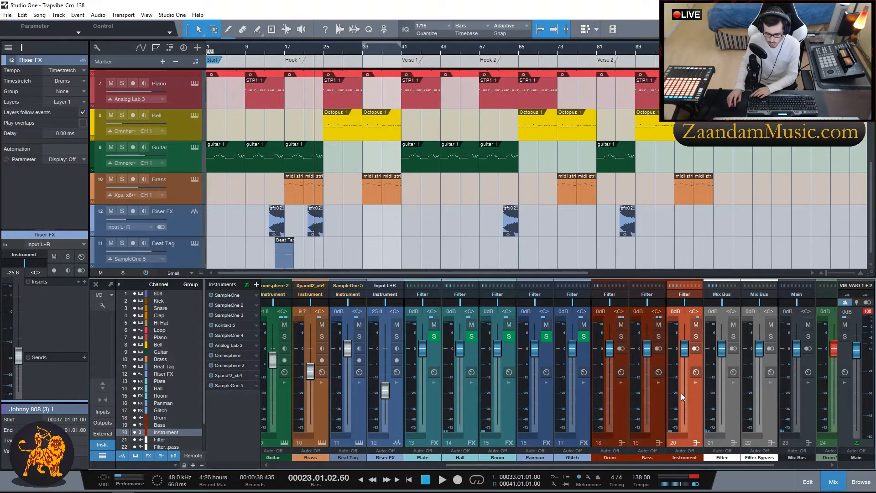
Review the Bass VCA and Instrument VCA channels, and return to the mixer's first channels.
drag(647, 467, 714, 468)
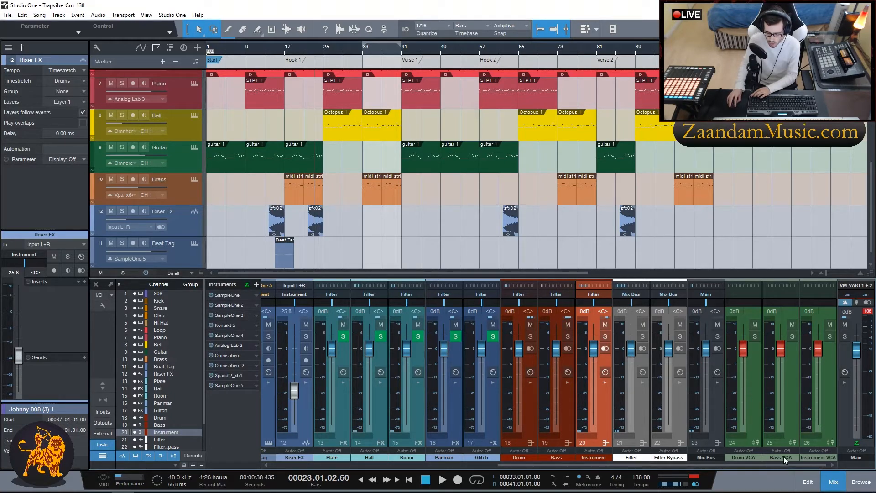
right_click(794, 444)
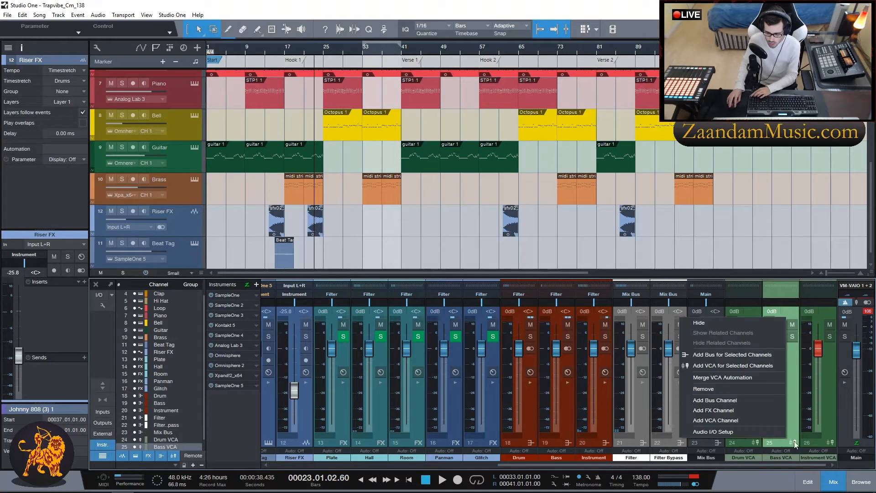
click(813, 405)
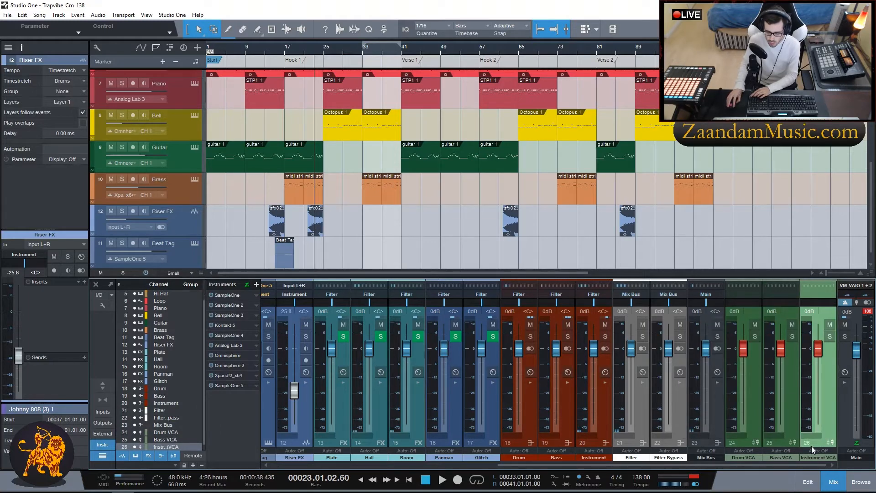
drag(566, 466, 309, 463)
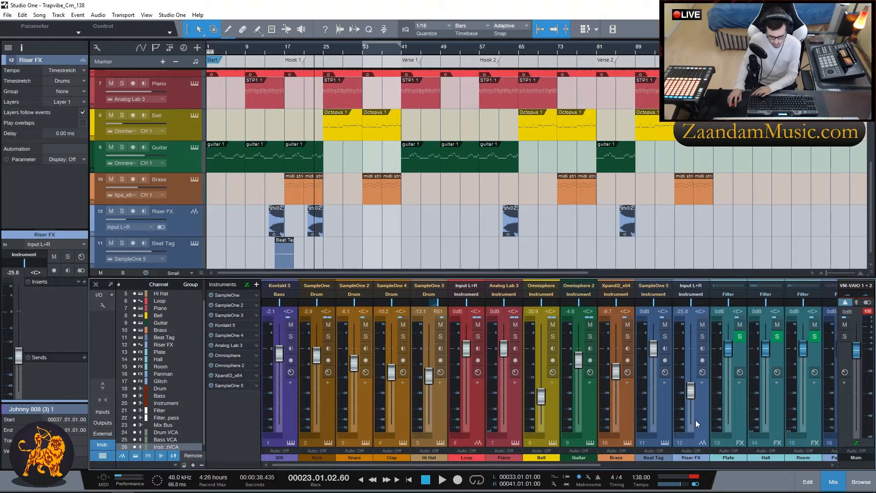
Hide the mixer and render the first Johnny 808 (3) 1 part, at bar 17 of the 808 track, to audio with Bounce Selection.
key(F3)
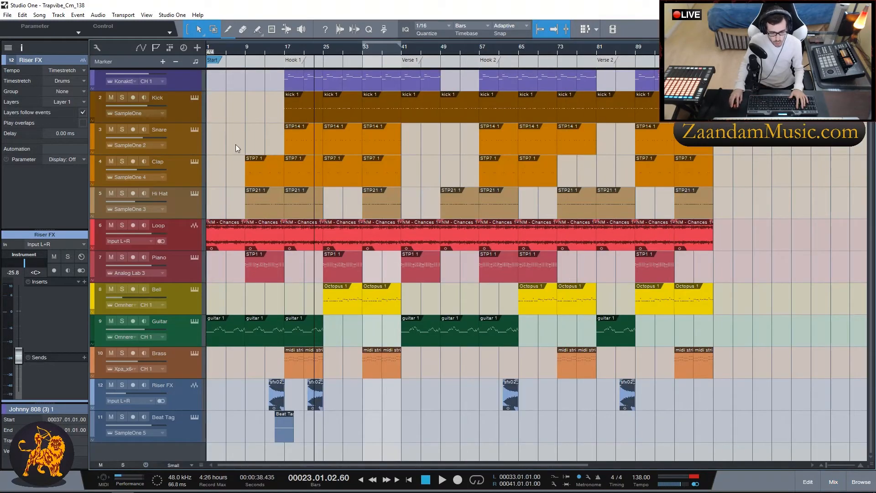
scroll(236, 129, up, 1)
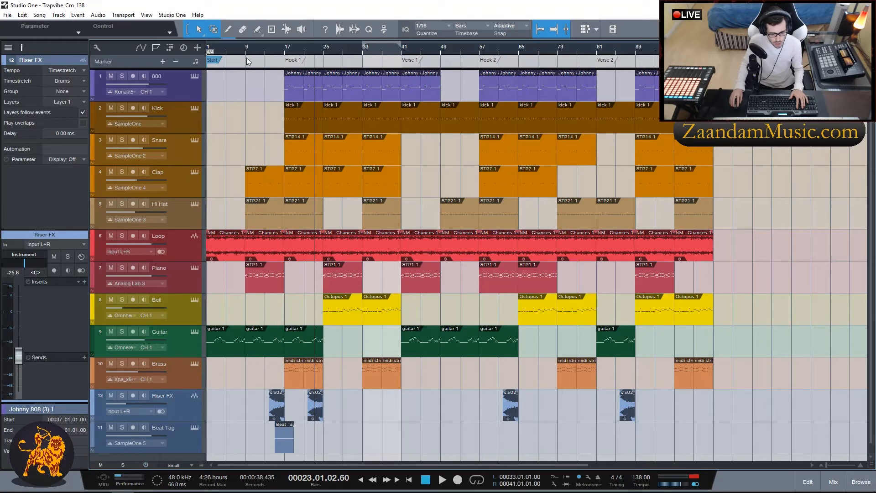
drag(239, 53, 243, 74)
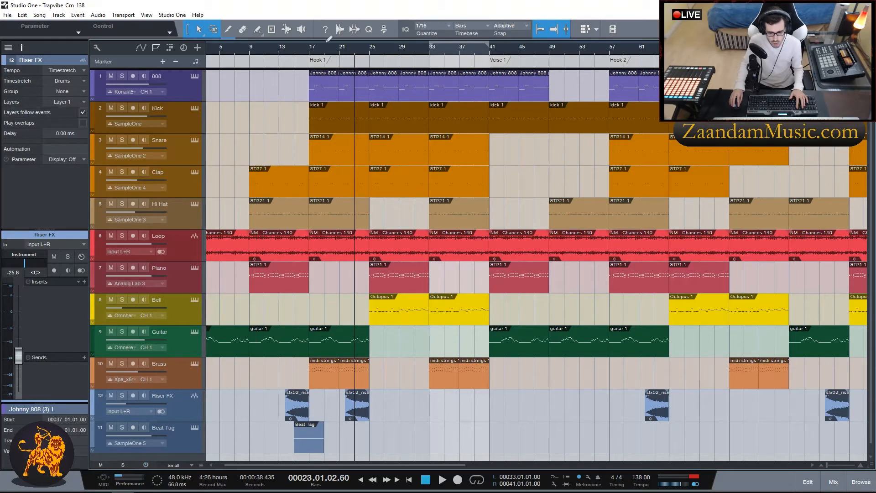
scroll(314, 57, up, 2)
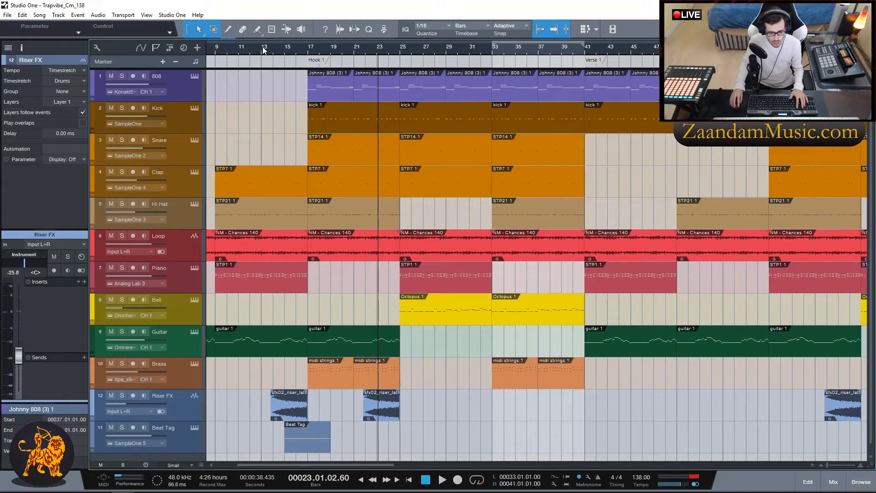
scroll(263, 51, down, 3)
scroll(263, 50, up, 2)
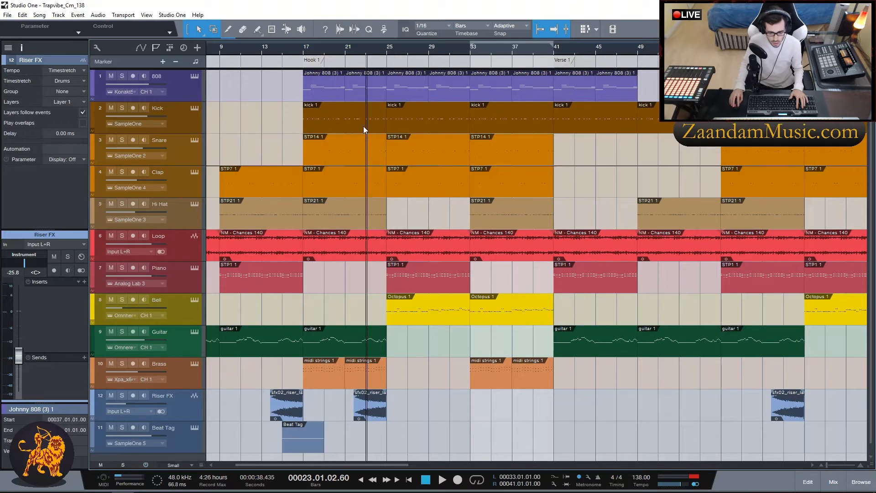
click(322, 95)
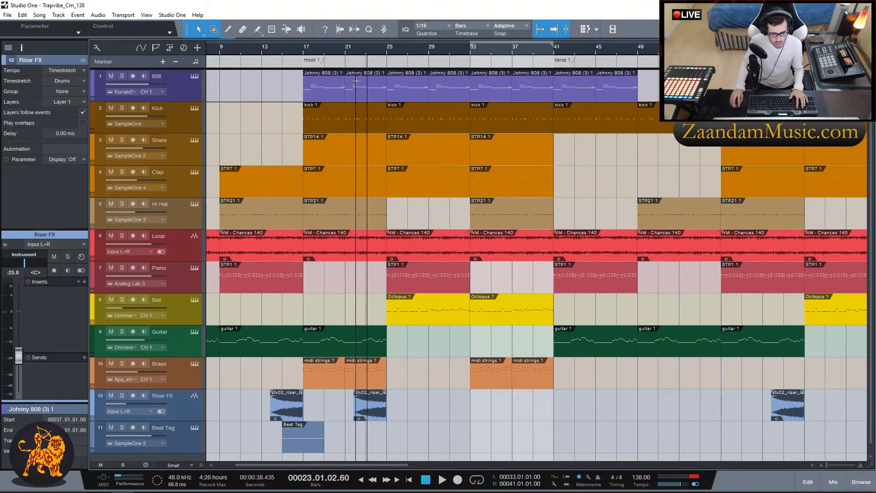
right_click(318, 96)
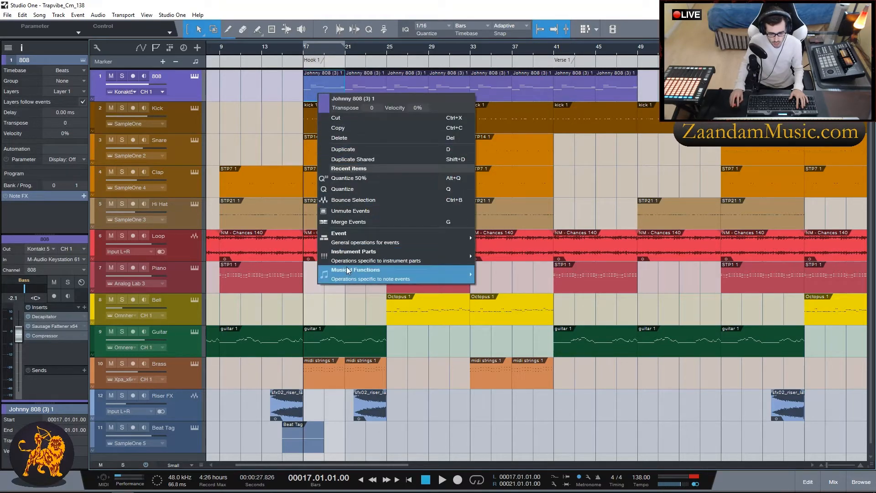
mouse_move(340, 278)
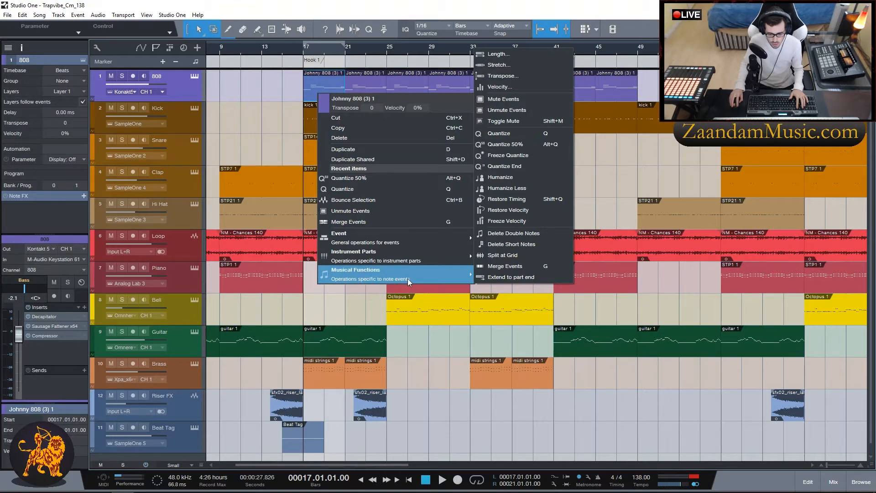
mouse_move(389, 258)
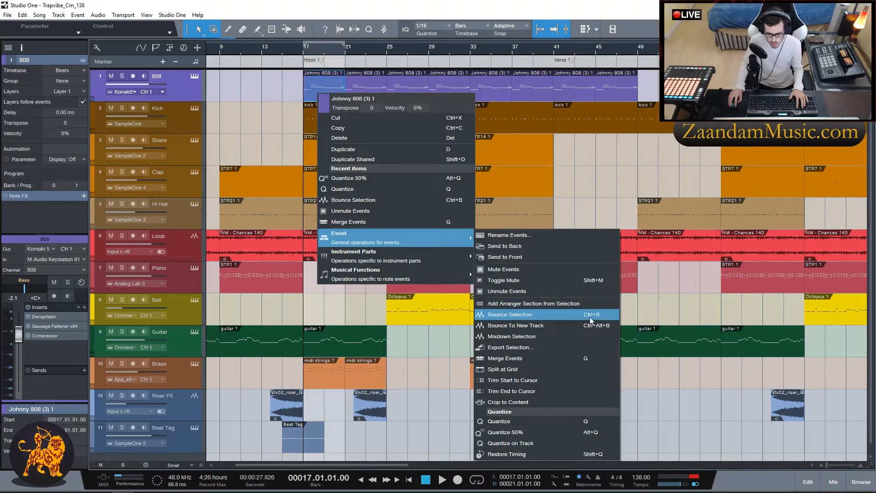
click(564, 315)
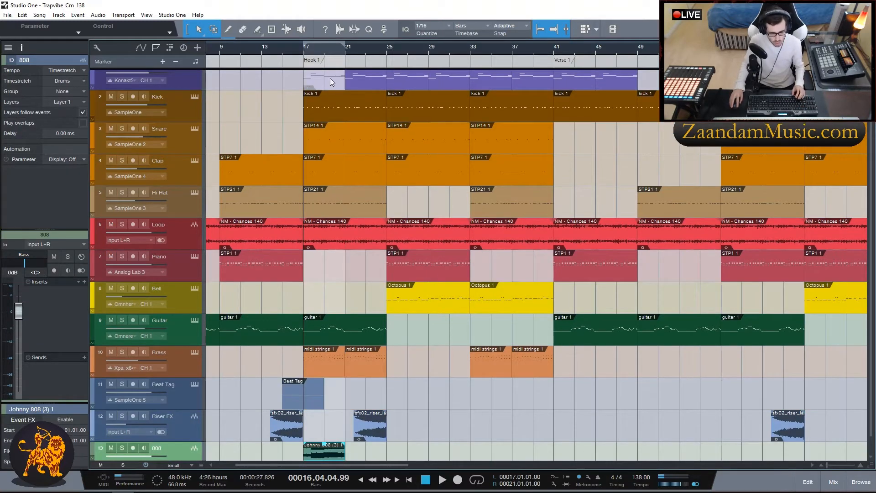
Inspect the original Johnny 808 (3) 1 part at bar 17 on the 808 instrument track up close.
scroll(332, 77, up, 1)
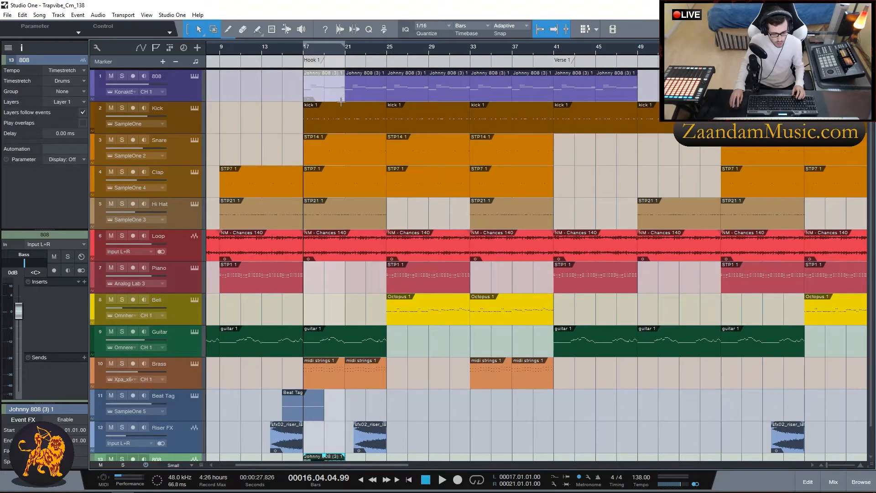
scroll(313, 47, up, 6)
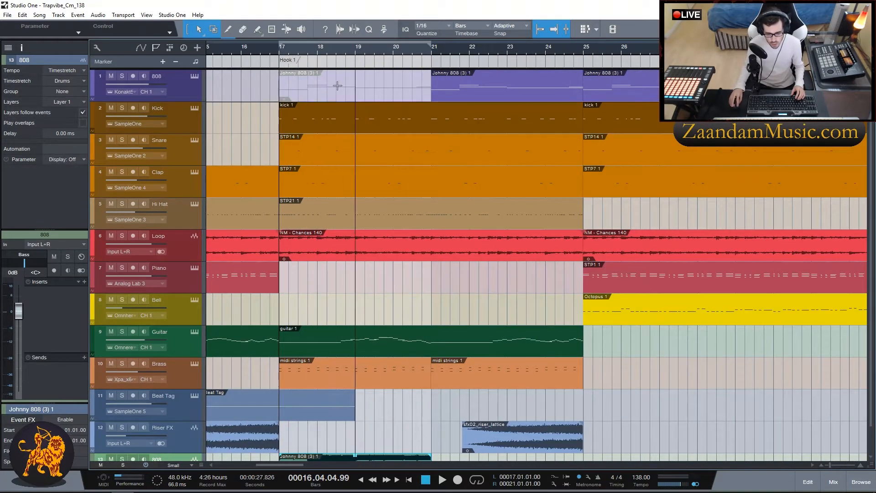
click(460, 93)
click(344, 91)
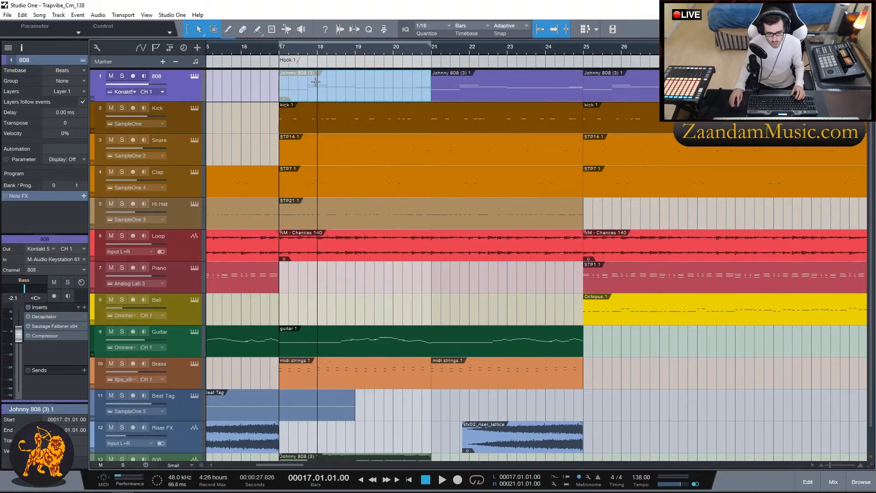
Increase the height of the bounced 808 audio track and open its Johnny 808 (3) 1 event in the audio editor.
scroll(320, 89, down, 1)
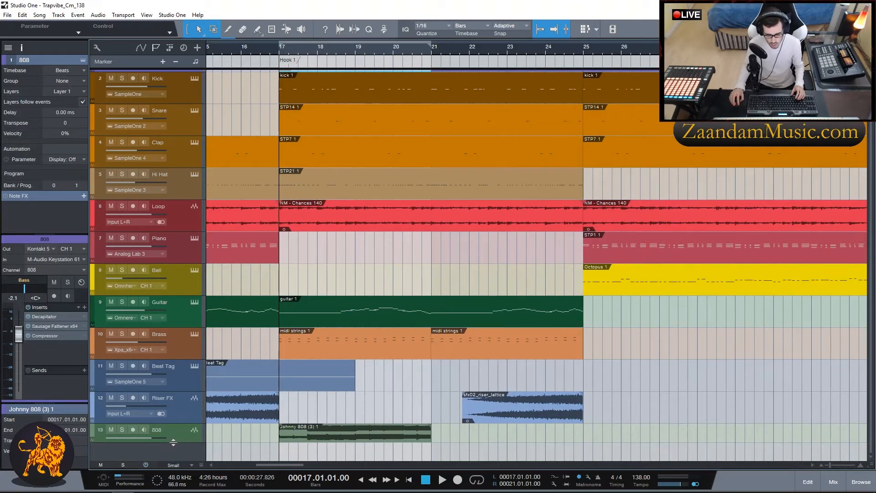
drag(173, 441, 173, 452)
double_click(340, 429)
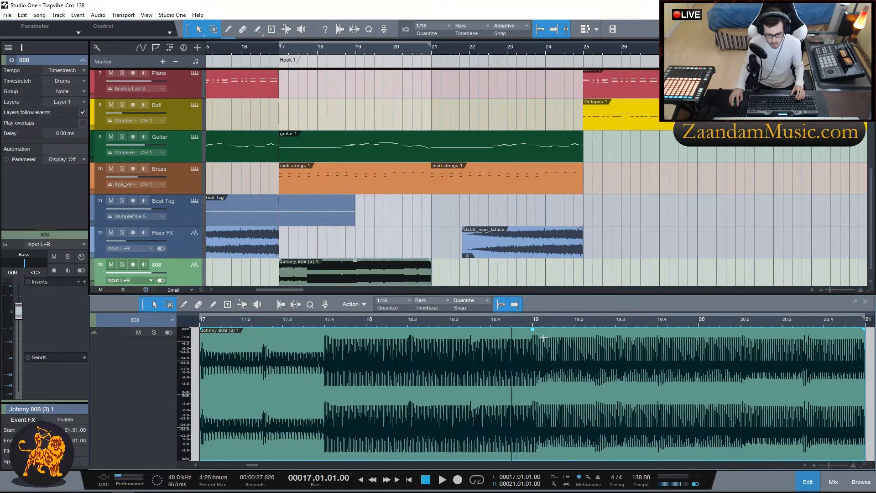
Recolour the bounced 808 audio track purple to match the 808 instrument track, and close the audio editor.
scroll(198, 268, down, 1)
click(91, 249)
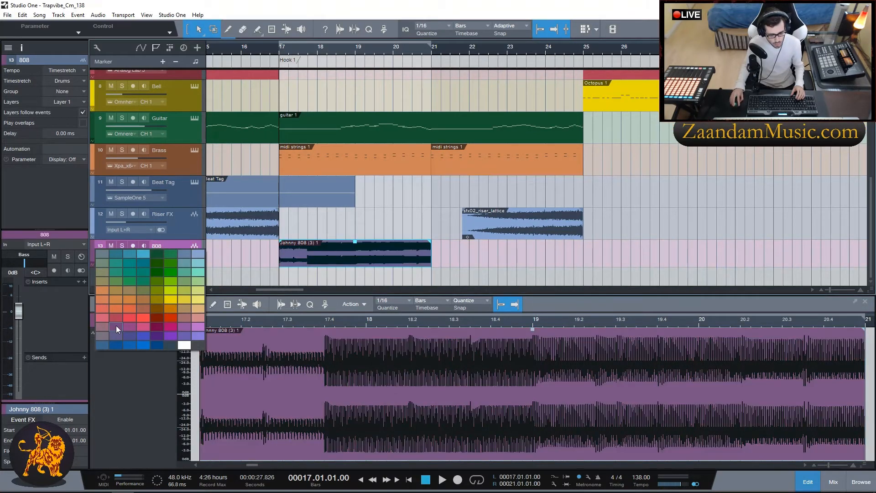
click(183, 337)
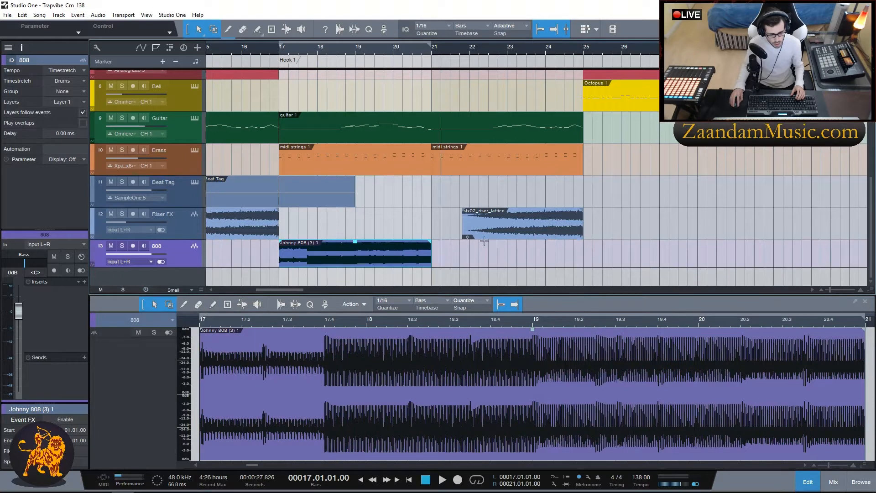
scroll(662, 228, up, 10)
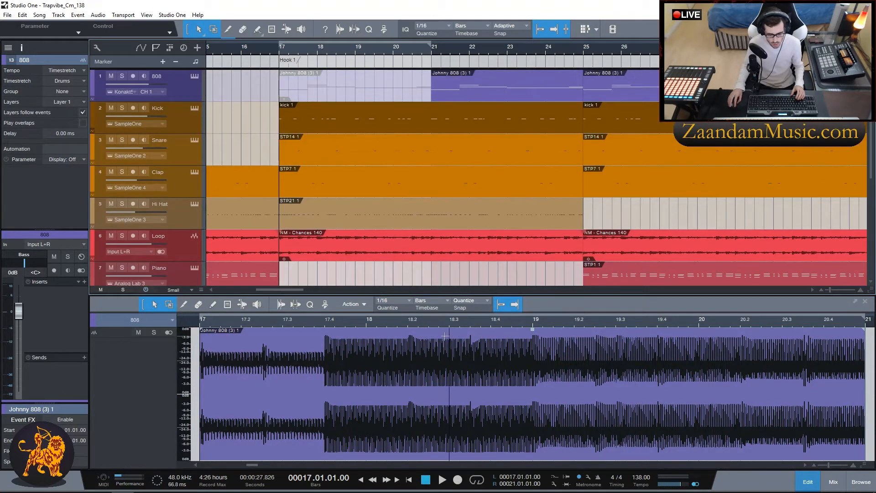
key(F2)
Move the bounced 808 audio track directly below the original 808 instrument track, above Kick.
scroll(605, 398, down, 1)
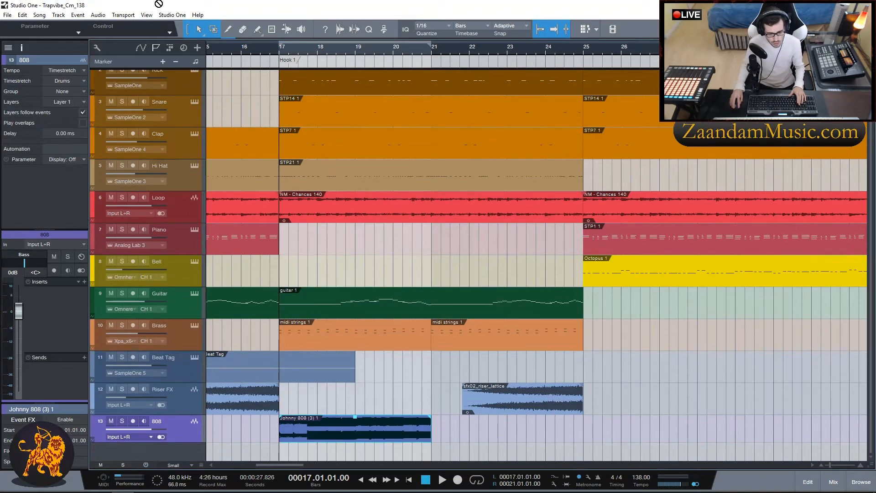
drag(162, 67, 161, 94)
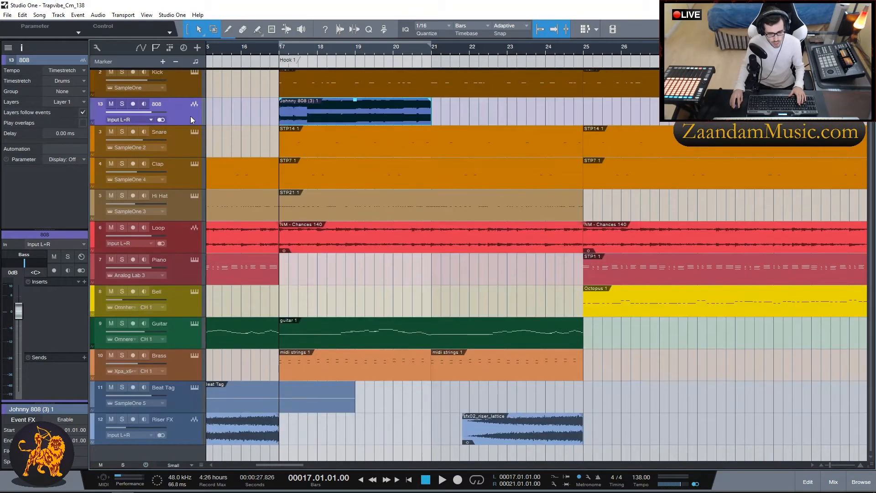
drag(169, 142, 169, 104)
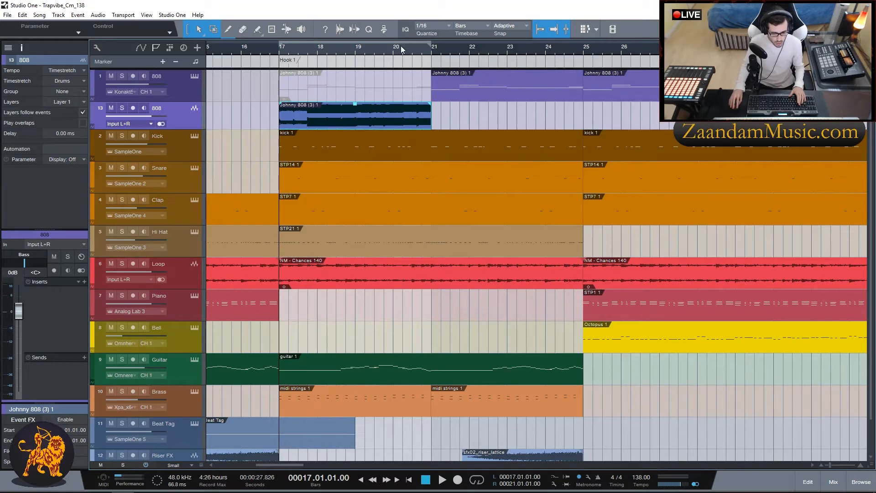
scroll(401, 47, down, 3)
scroll(373, 47, down, 3)
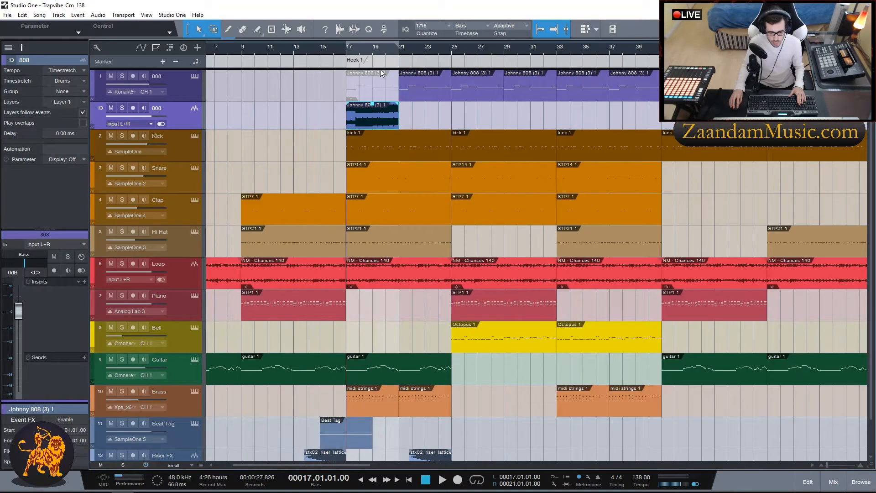
Duplicate the bounced Johnny 808 (3) 1 audio event repeatedly so the copies fill the 808 audio track from bar 21 to bar 49.
drag(333, 465, 348, 470)
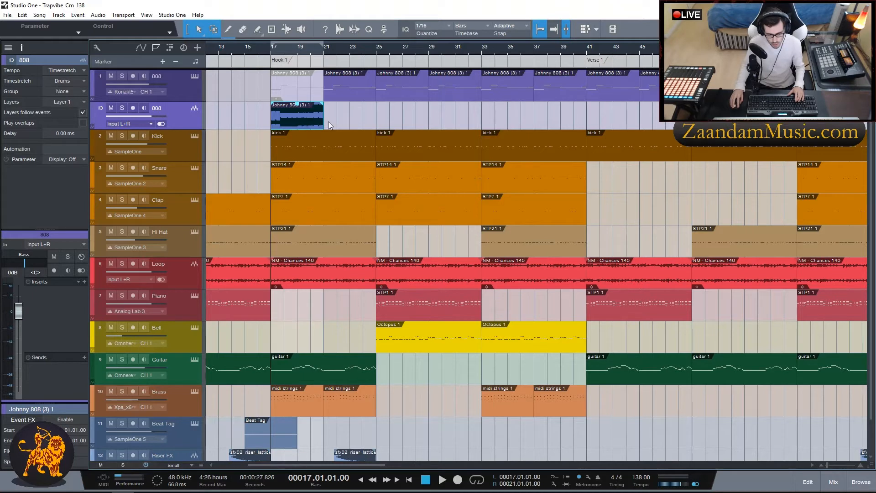
key(d)
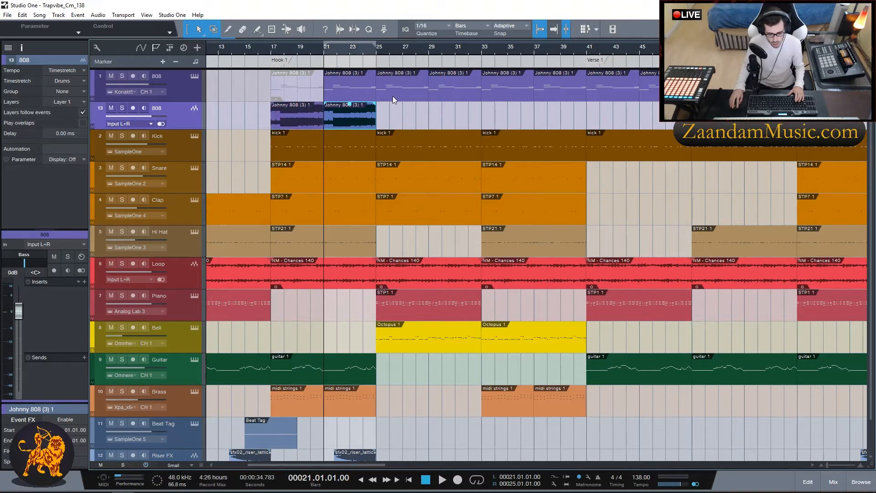
key(d)
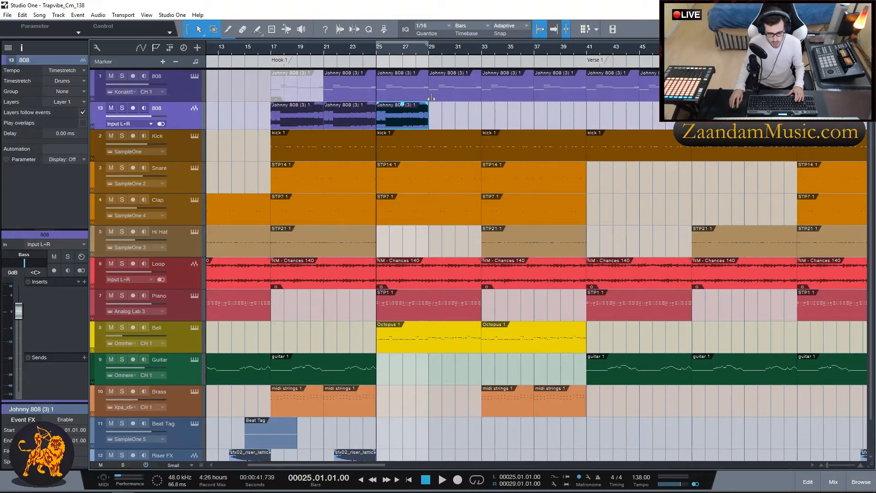
key(d)
key(d)
key(d)
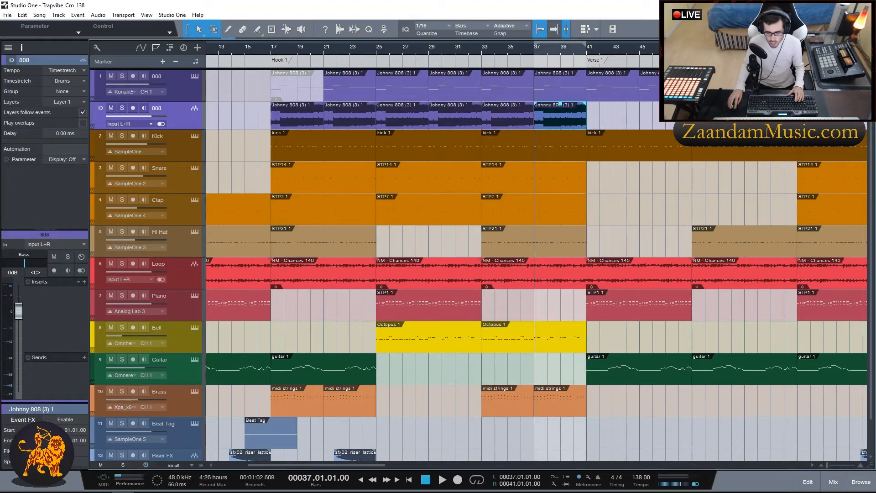
key(d)
key(d)
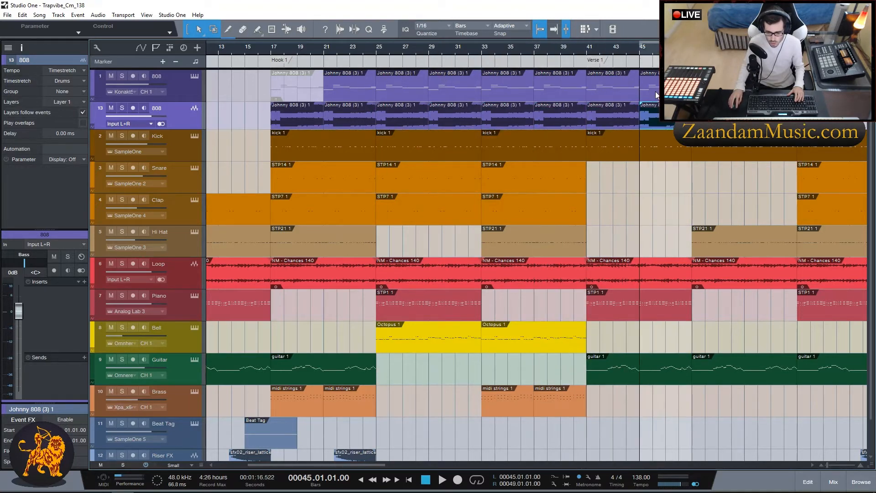
Place another copy of the 808 audio event at bar 57 and duplicate it until Hook 2 is filled up to bar 81.
drag(338, 465, 403, 458)
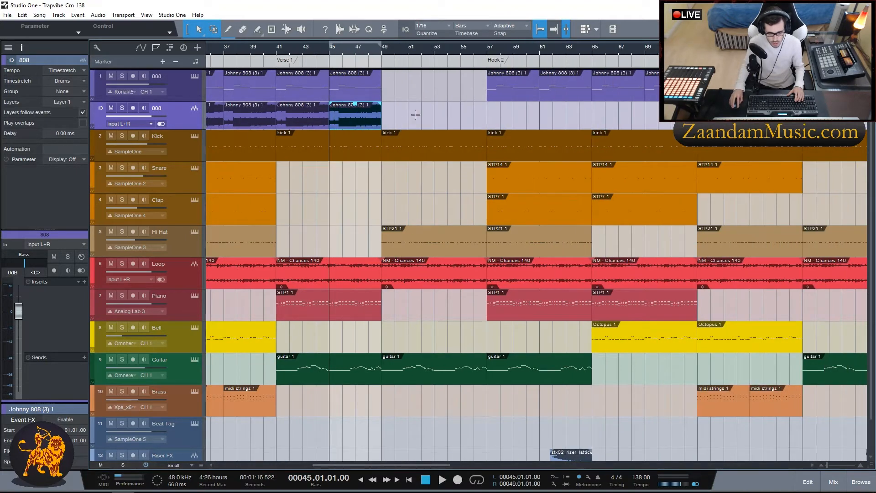
key(d)
drag(400, 121, 505, 120)
drag(390, 465, 444, 461)
key(d)
key(d)
key(d)
key(d)
key(d)
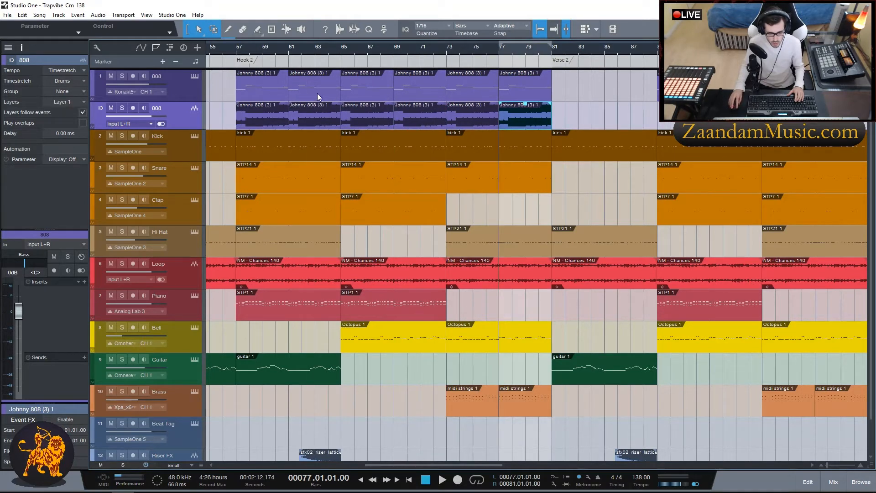
Place another copy of the 808 audio event at bar 89 and duplicate it until the track is filled up to bar 105.
drag(370, 462, 416, 441)
key(d)
drag(377, 117, 482, 117)
key(d)
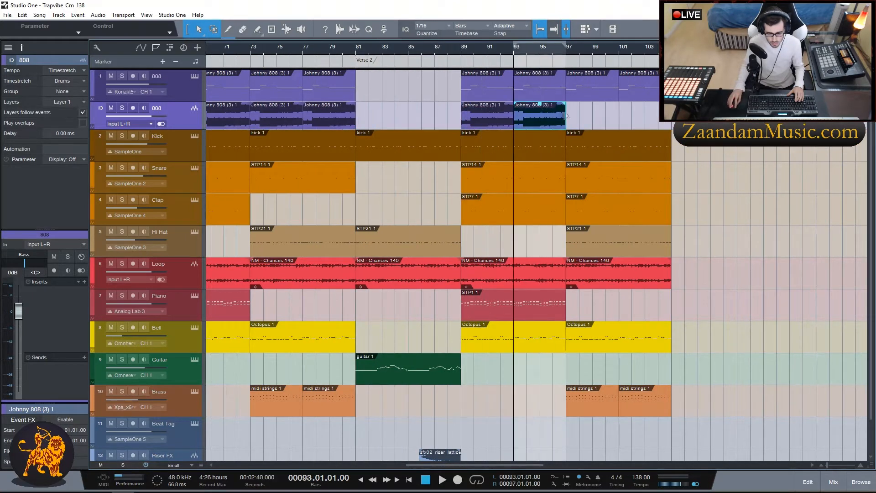
key(d)
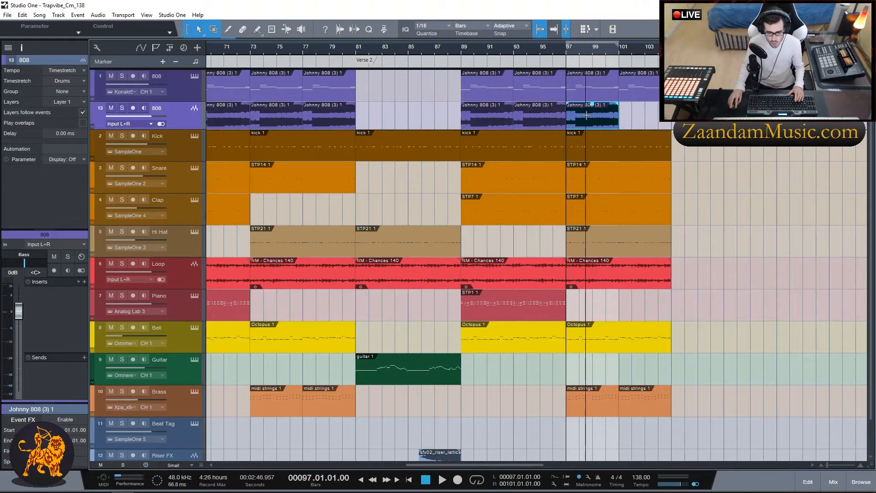
key(d)
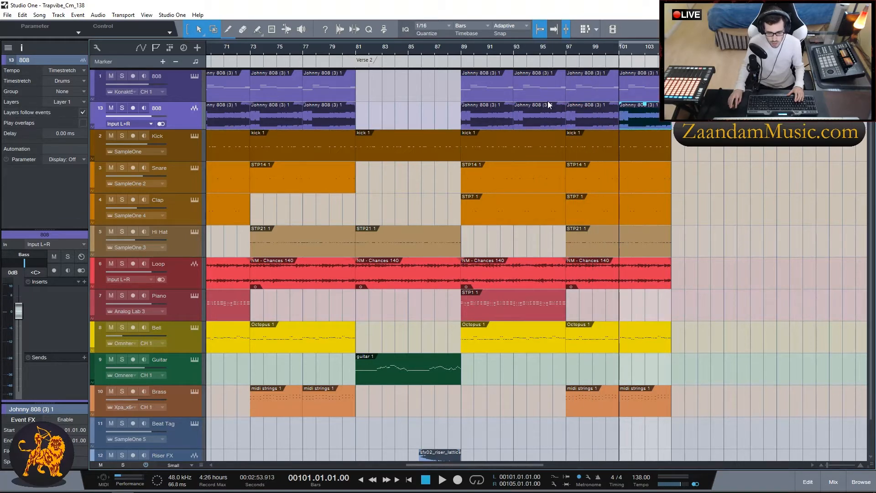
Mute the original Johnny 808 (3) 1 part at bar 21 on the 808 instrument track.
mouse_move(548, 491)
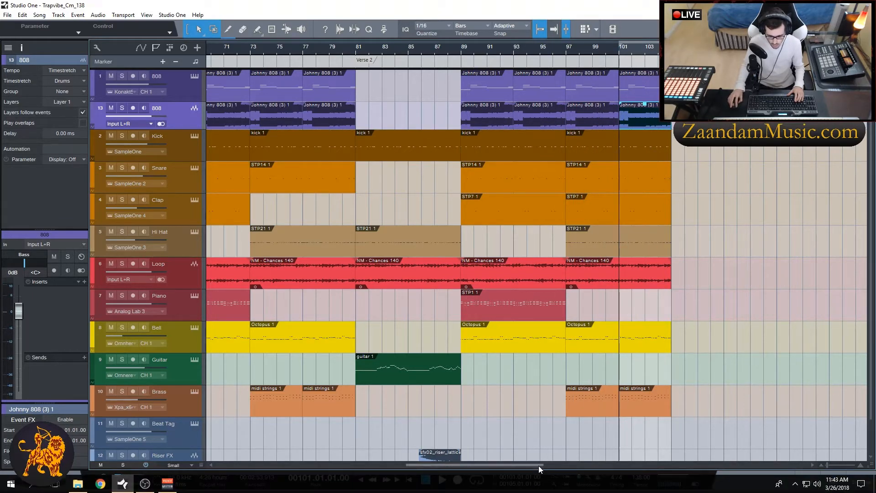
drag(528, 463, 383, 466)
click(298, 94)
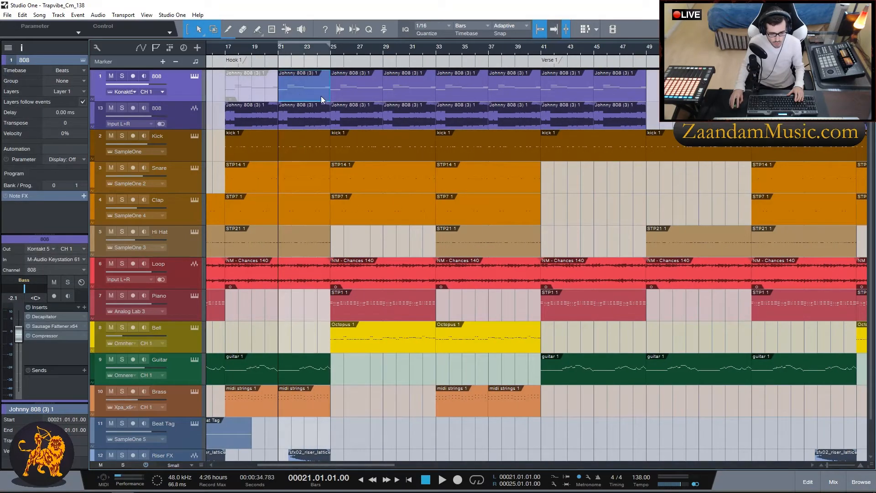
right_click(312, 92)
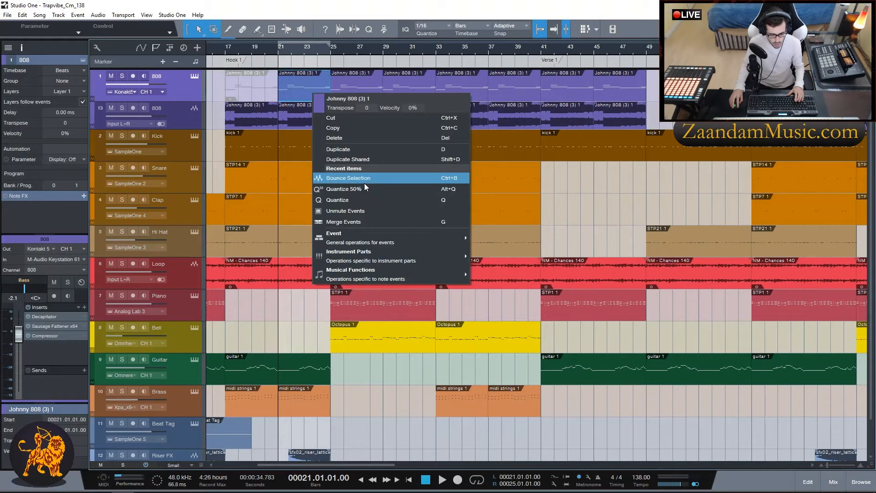
mouse_move(349, 244)
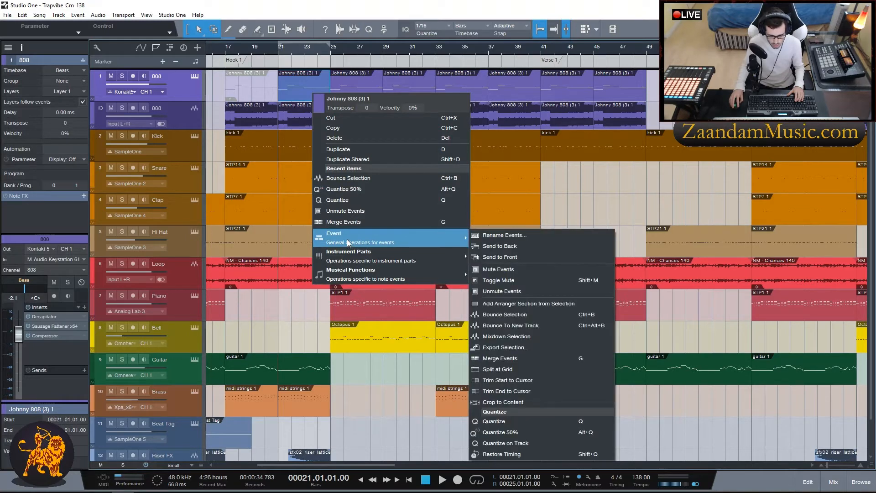
click(567, 282)
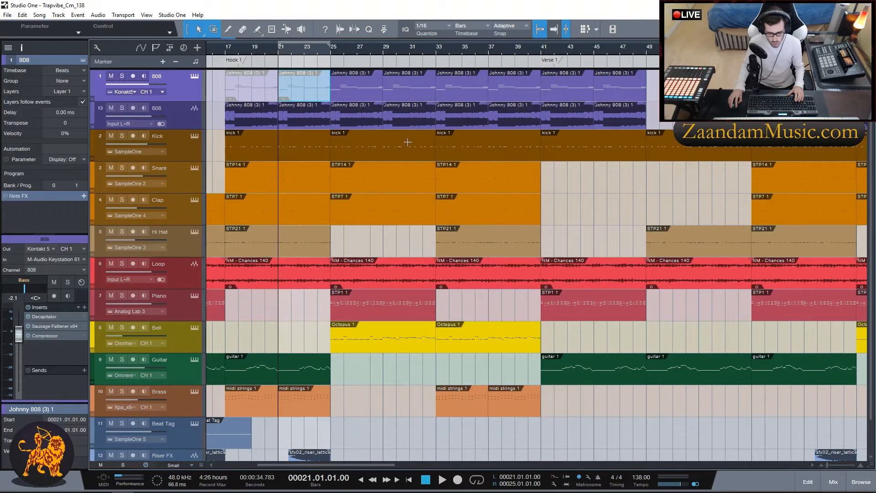
Mute the six original 808 instrument parts between bars 25 and 49, one after another.
click(355, 95)
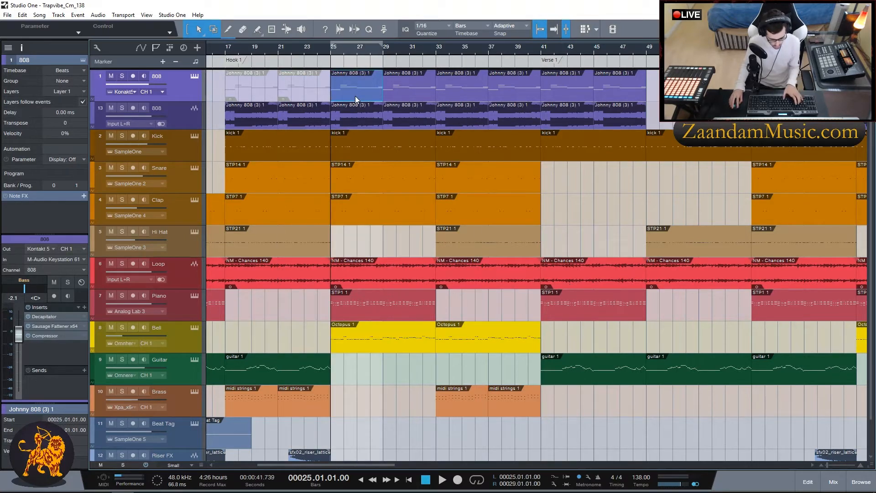
key(shift+m)
click(417, 97)
key(shift+m)
click(460, 96)
key(shift+m)
click(529, 96)
key(shift+m)
click(580, 96)
key(shift+m)
click(626, 96)
key(shift+m)
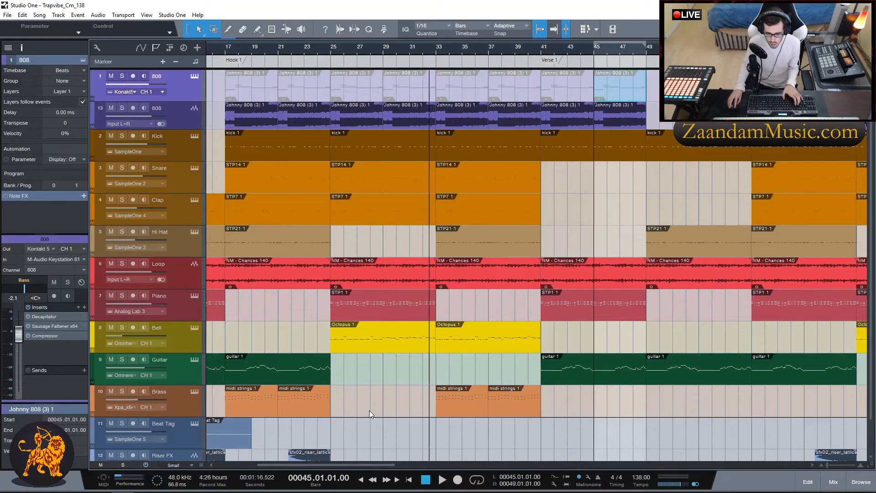
Mute the six original 808 instrument parts in Hook 2, from bar 57 to bar 81.
drag(356, 465, 461, 465)
click(284, 97)
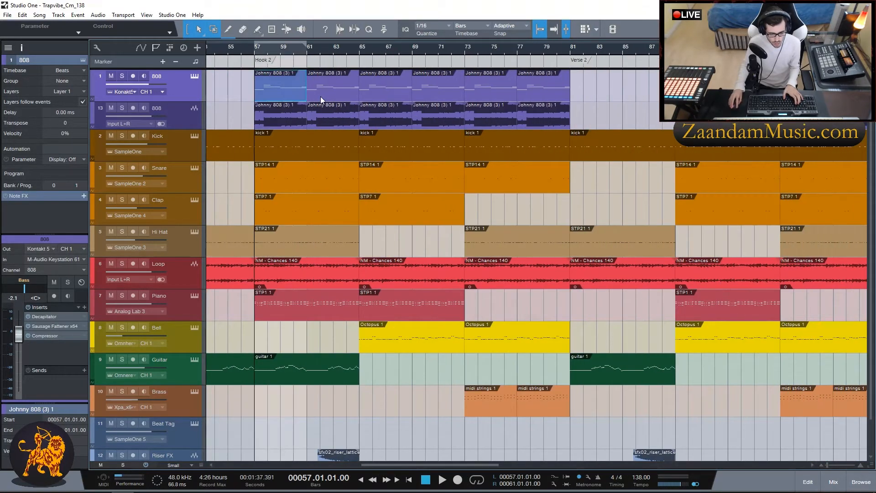
key(shift+m)
click(325, 97)
key(shift+m)
click(391, 94)
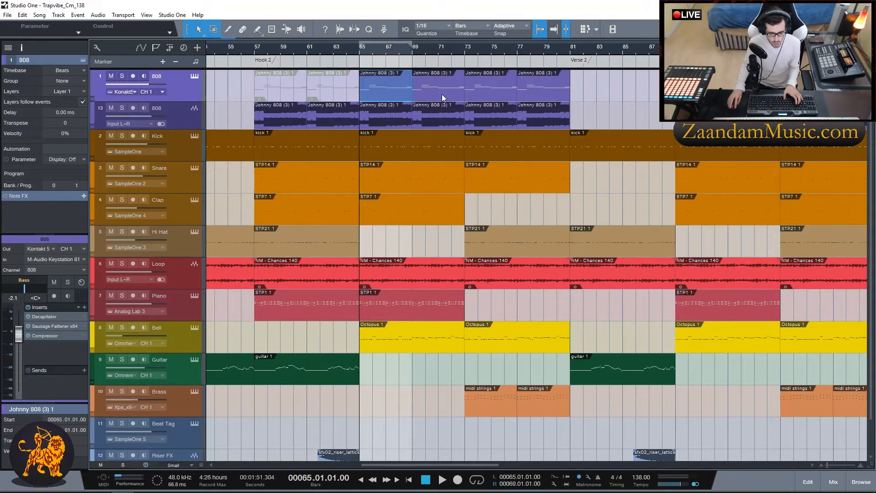
shift+click(456, 94)
shift+click(498, 95)
shift+click(560, 95)
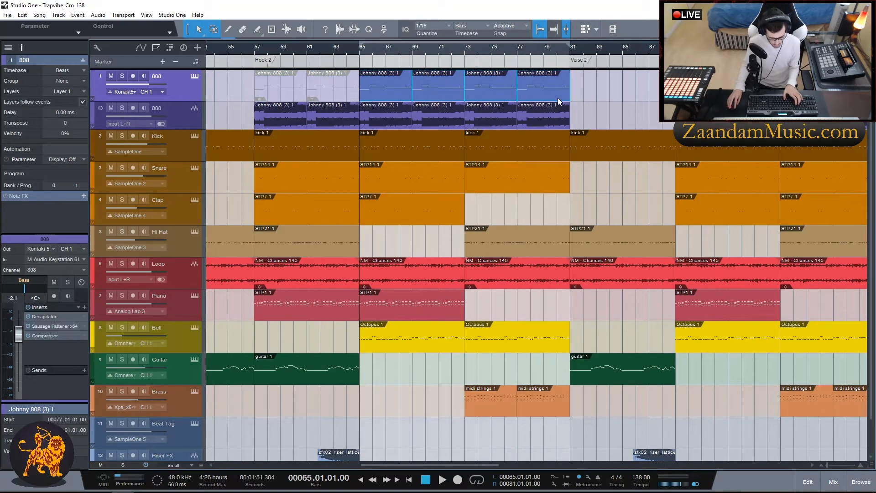
key(shift+m)
Mute the last four original 808 instrument parts, from bar 89 to bar 105.
drag(361, 463, 421, 436)
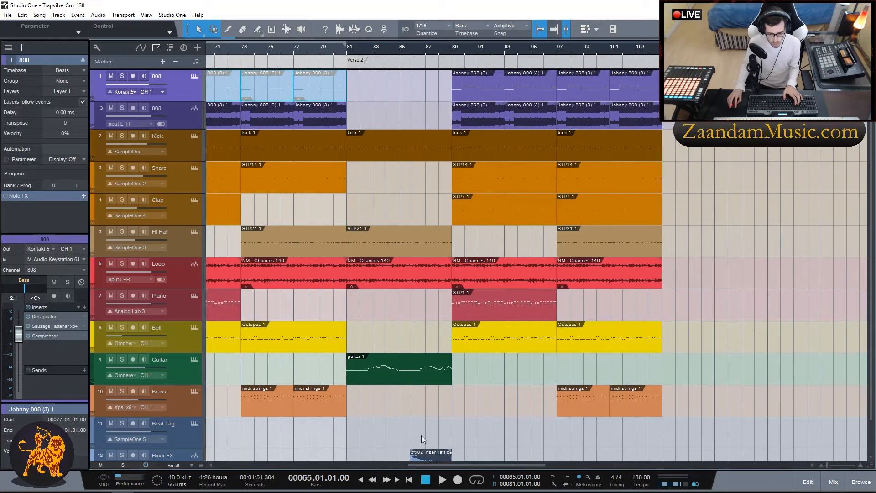
click(474, 89)
shift+click(532, 94)
shift+click(598, 94)
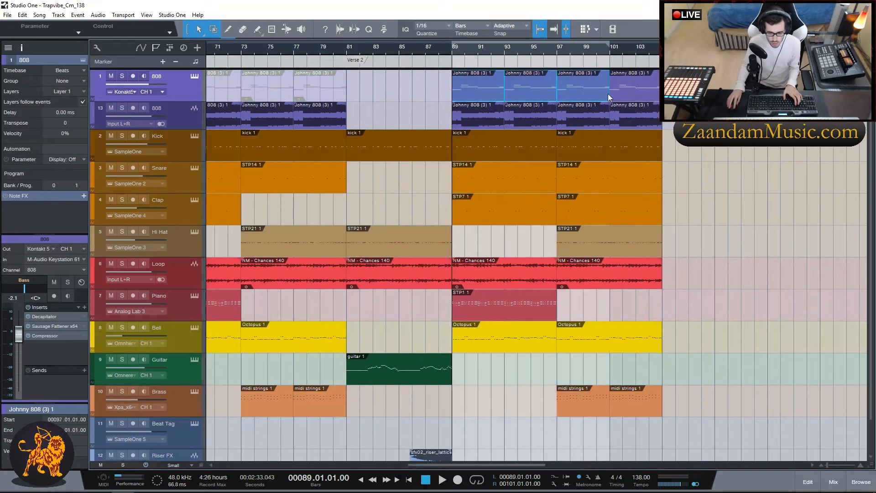
shift+click(638, 93)
key(shift+m)
Bounce the first part of the Kick, Snare, Clap, Hi Hat, Piano, Bell, Guitar and Brass tracks to audio in one pass.
drag(442, 466, 251, 467)
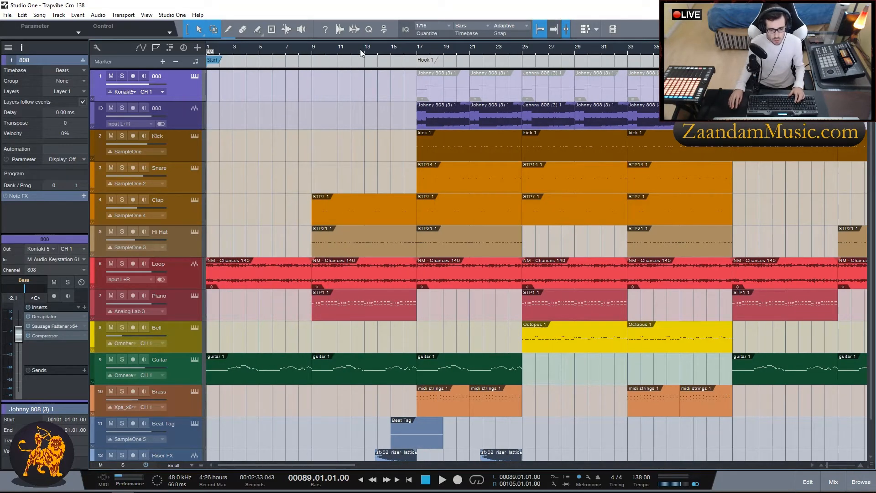
scroll(362, 53, down, 4)
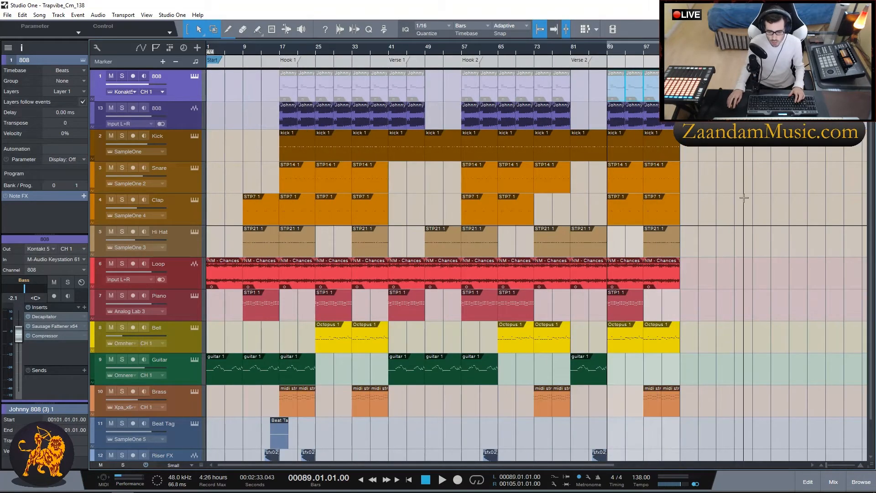
scroll(234, 51, down, 2)
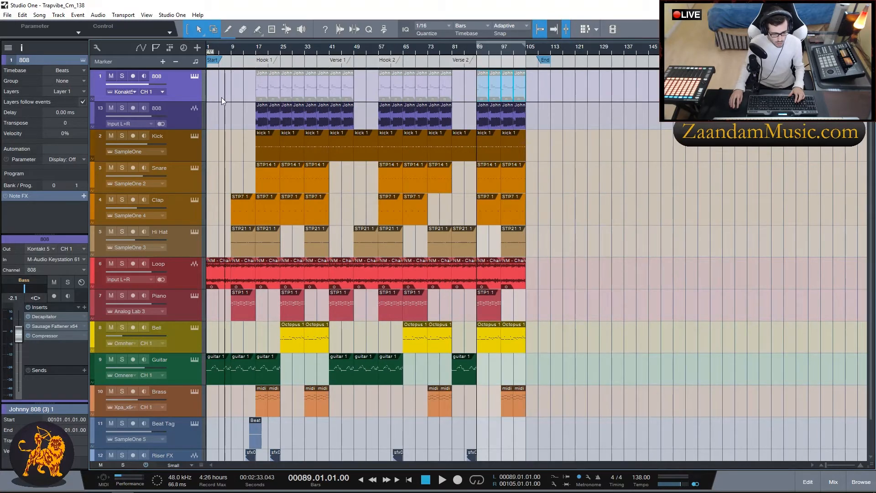
click(264, 151)
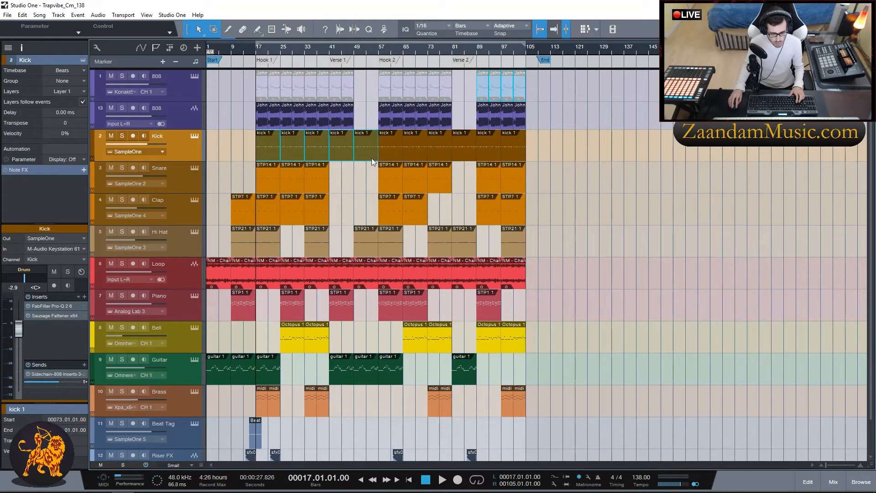
shift+click(263, 184)
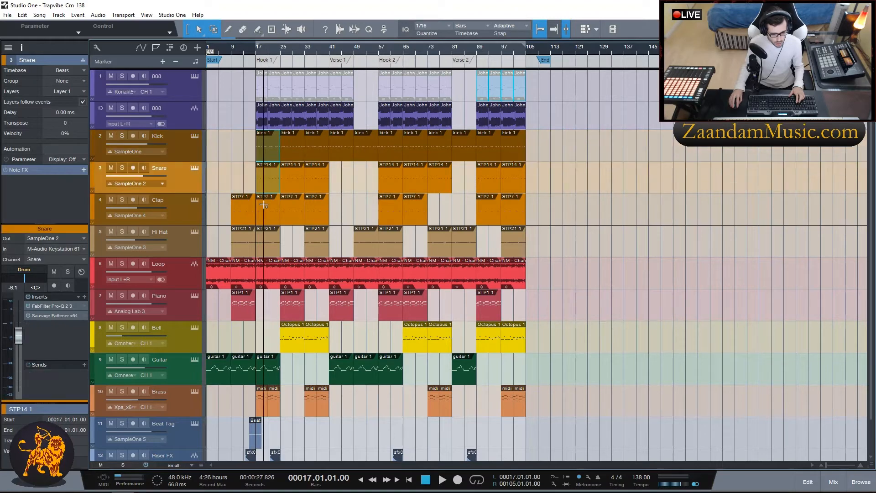
shift+click(246, 222)
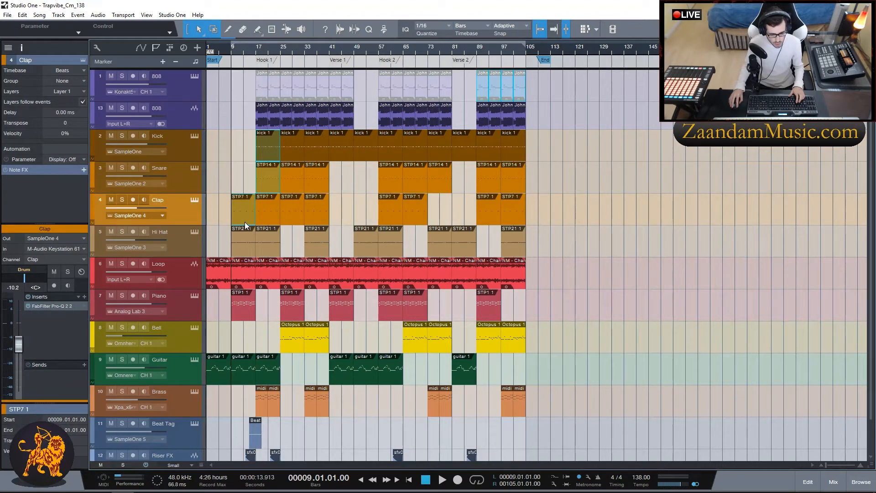
shift+click(244, 249)
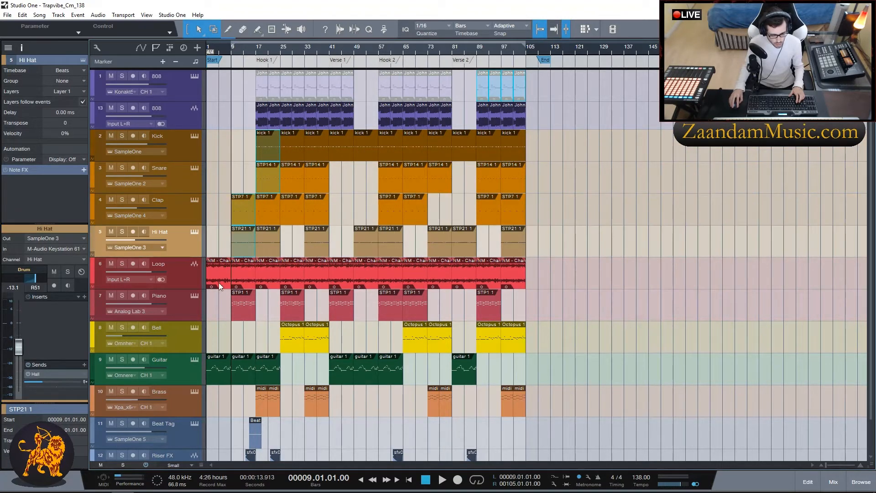
shift+click(244, 318)
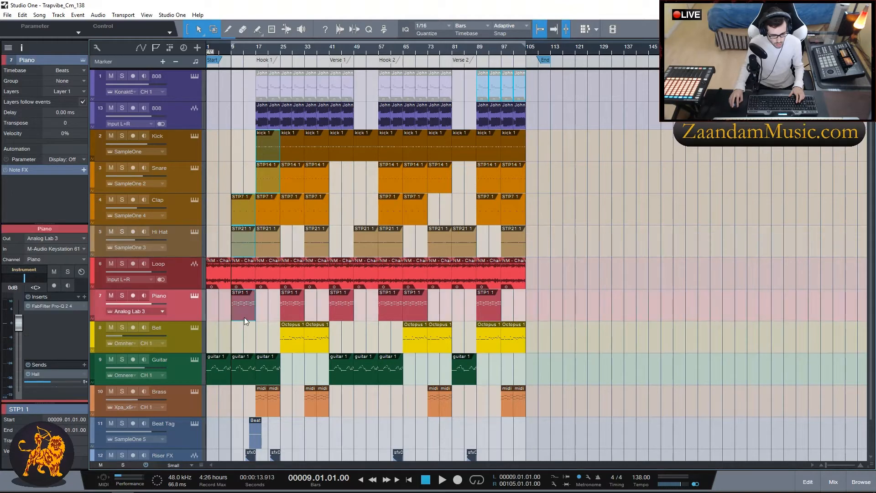
shift+click(289, 347)
shift+click(219, 379)
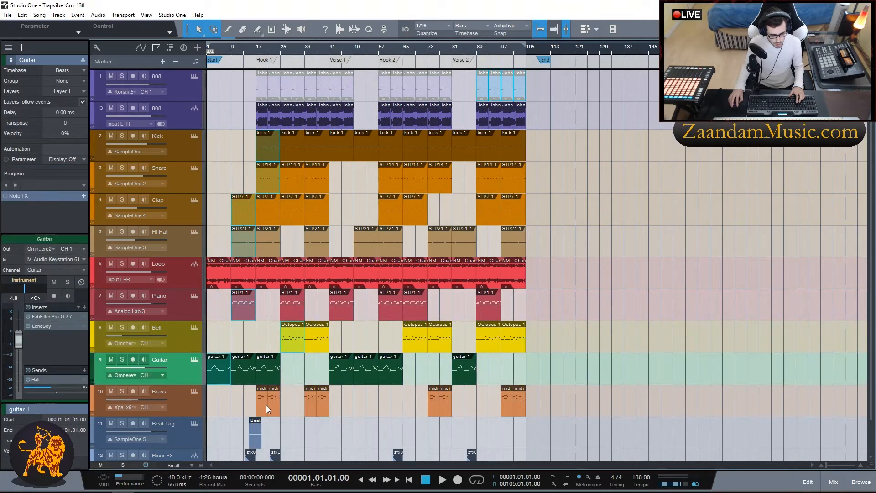
shift+click(266, 406)
scroll(602, 300, down, 1)
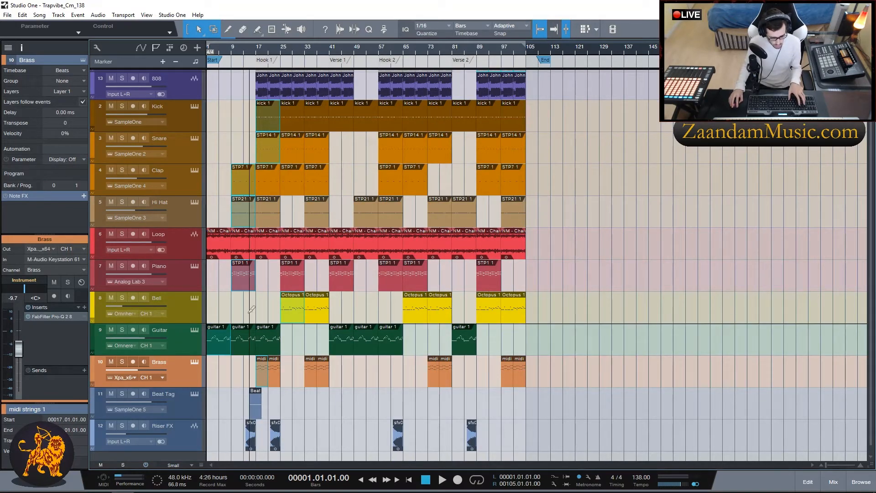
key(ctrl+b)
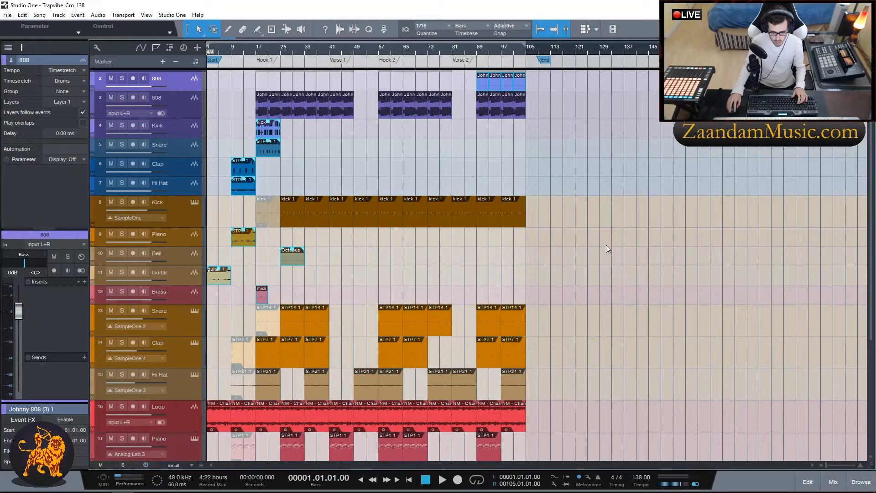
Open the leftover 808 audio event at bar 89 on the second 808 track in the audio editor.
scroll(625, 254, up, 1)
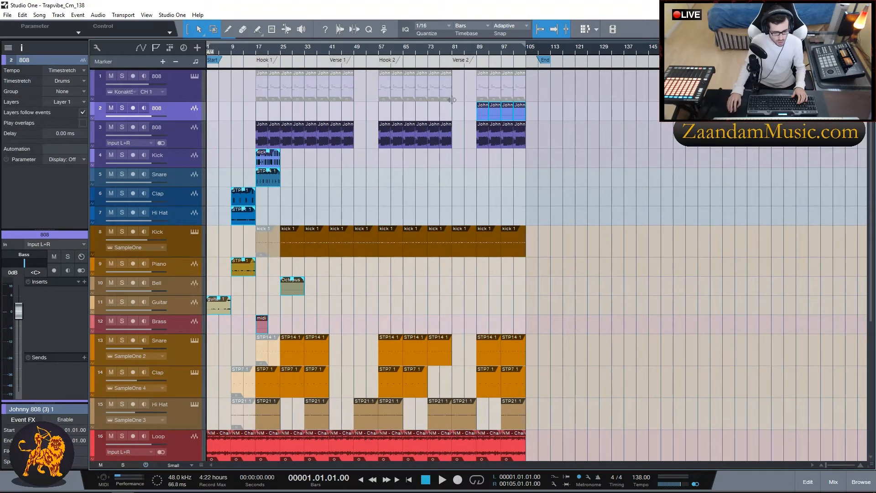
scroll(478, 55, up, 2)
scroll(477, 54, up, 2)
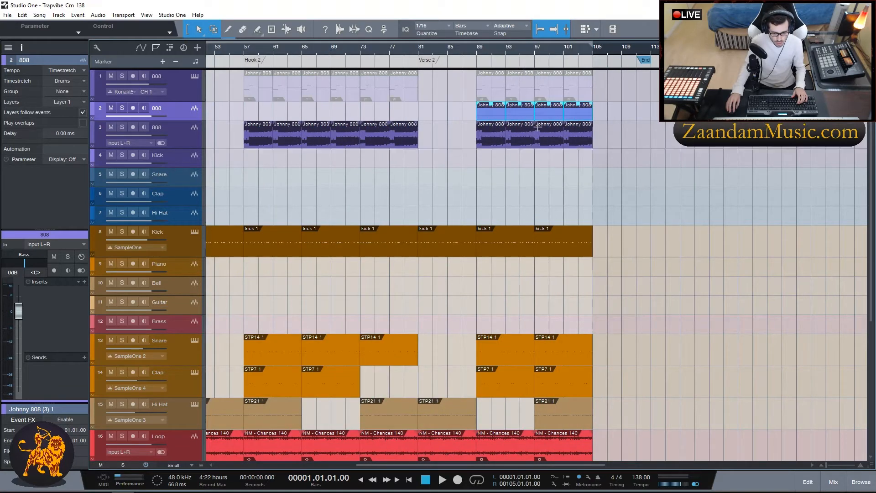
click(492, 113)
key(p)
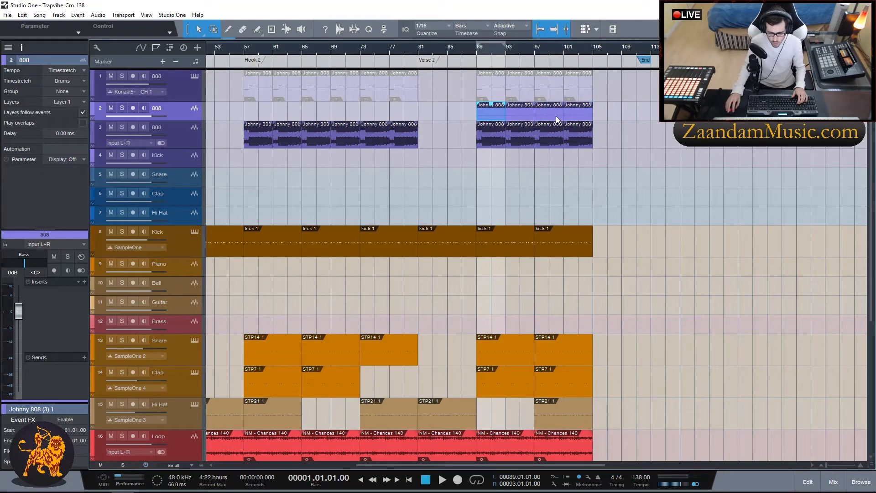
double_click(493, 114)
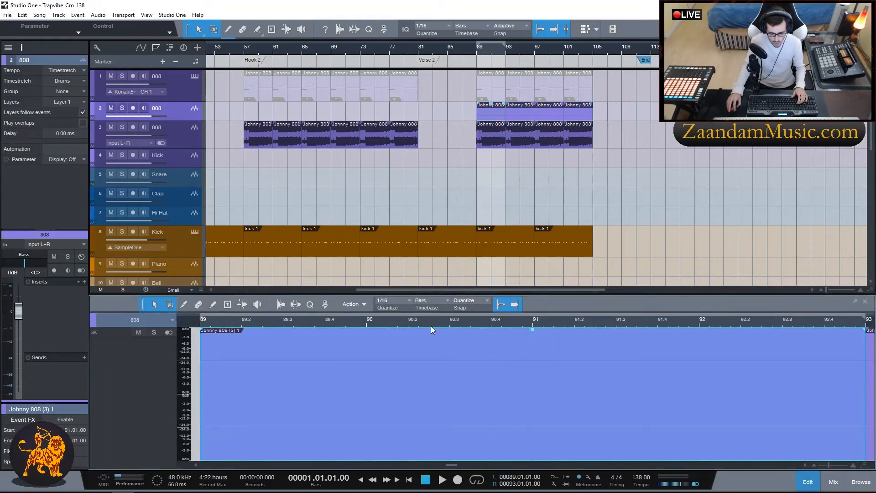
Delete the four leftover 808 audio events on the second 808 track, from bar 89 to bar 105.
click(497, 116)
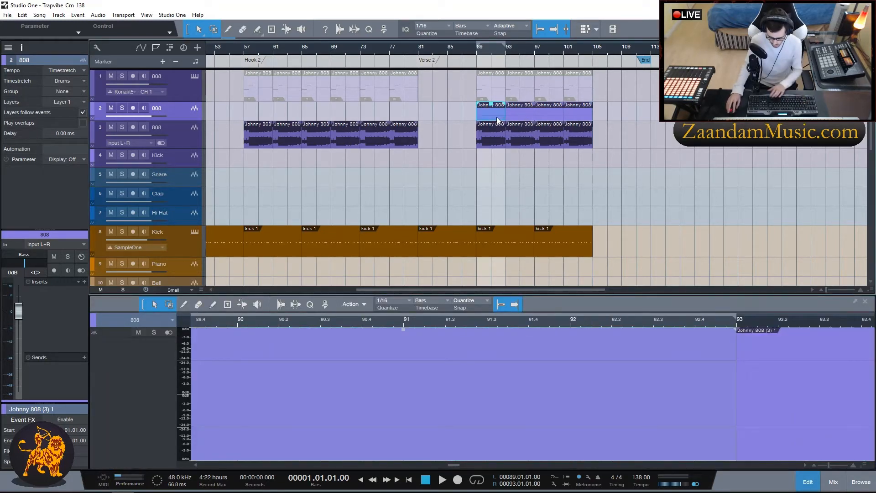
click(518, 116)
click(552, 118)
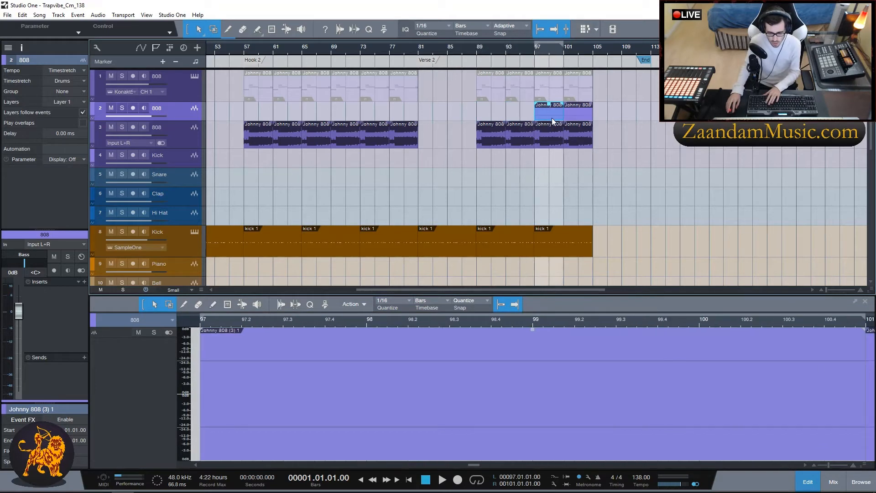
key(Delete)
click(586, 117)
key(Delete)
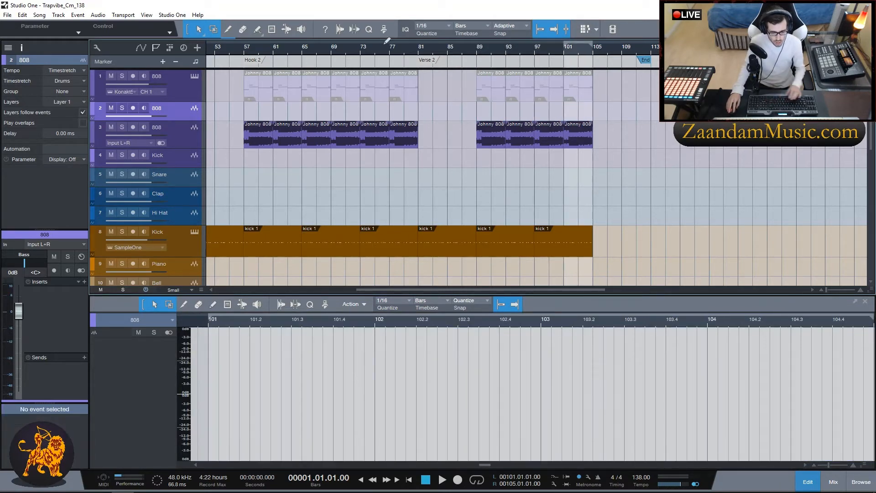
Open the bounced Kick audio event at bar 17 in the audio editor to examine its waveform.
scroll(377, 52, down, 3)
drag(391, 290, 257, 289)
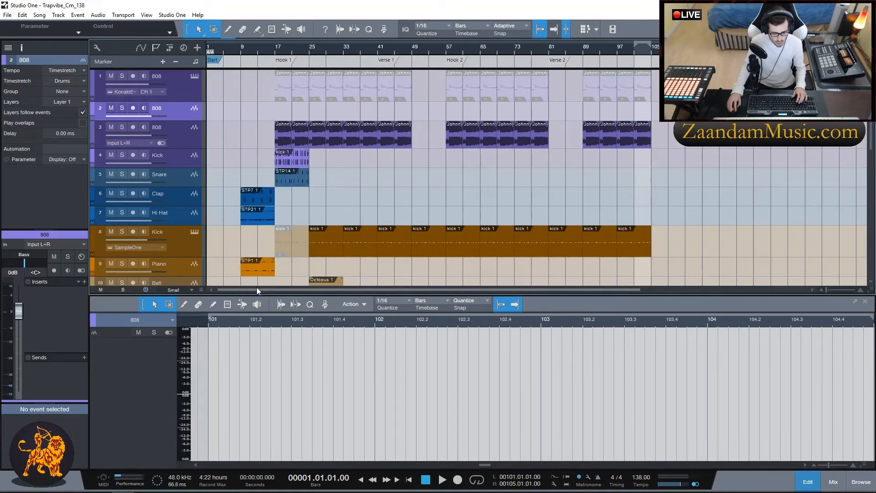
click(290, 158)
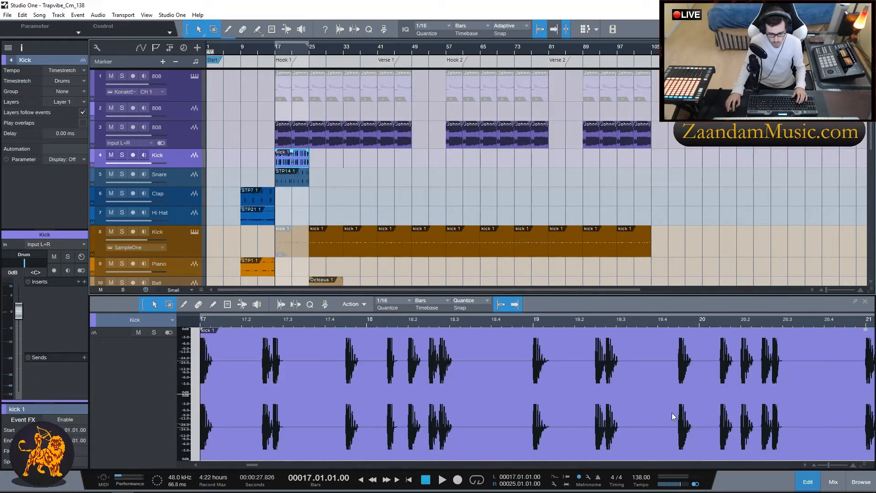
double_click(295, 161)
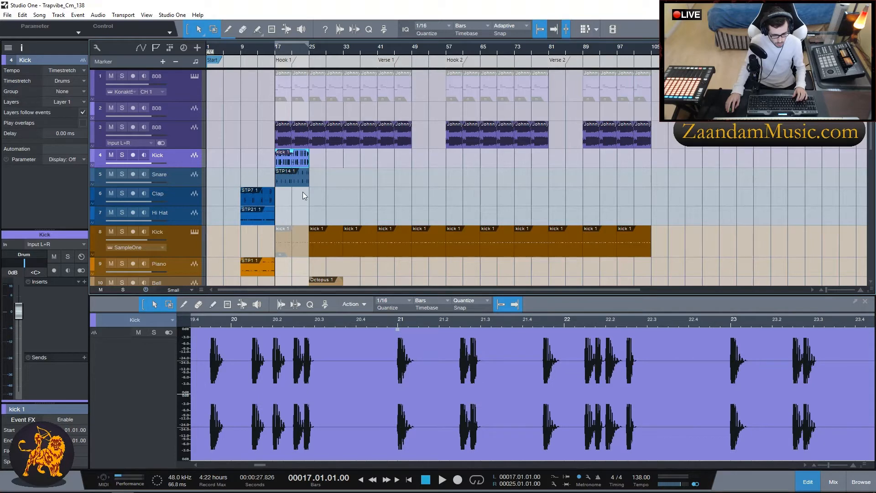
Match the bounced drum tracks' colours to their instrument tracks: Kick brown, Snare and Clap orange, Hi Hat tan.
scroll(329, 174, down, 1)
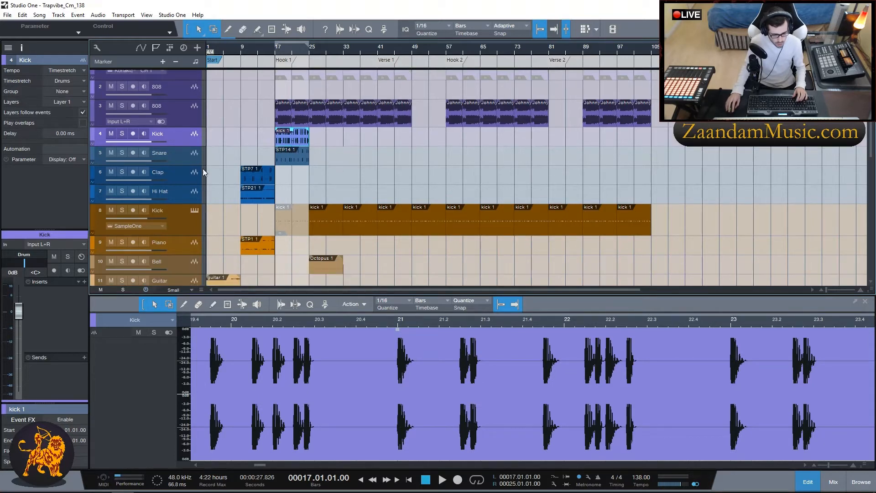
click(93, 134)
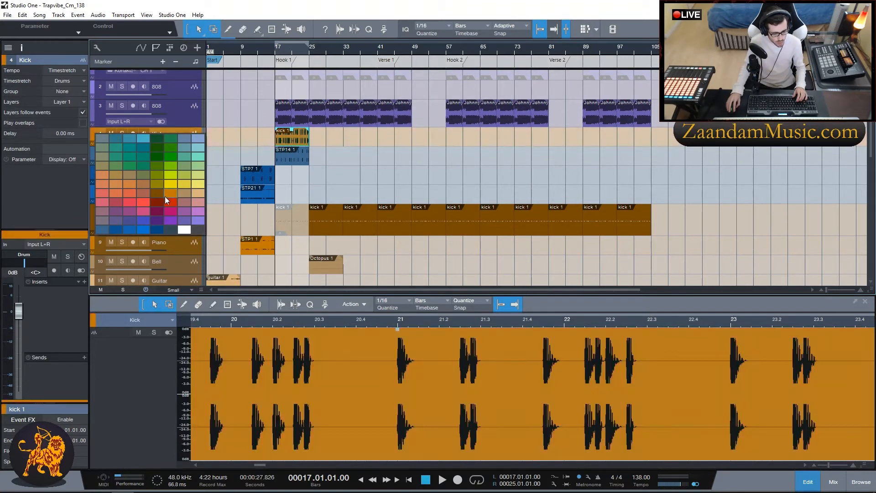
click(159, 194)
click(93, 155)
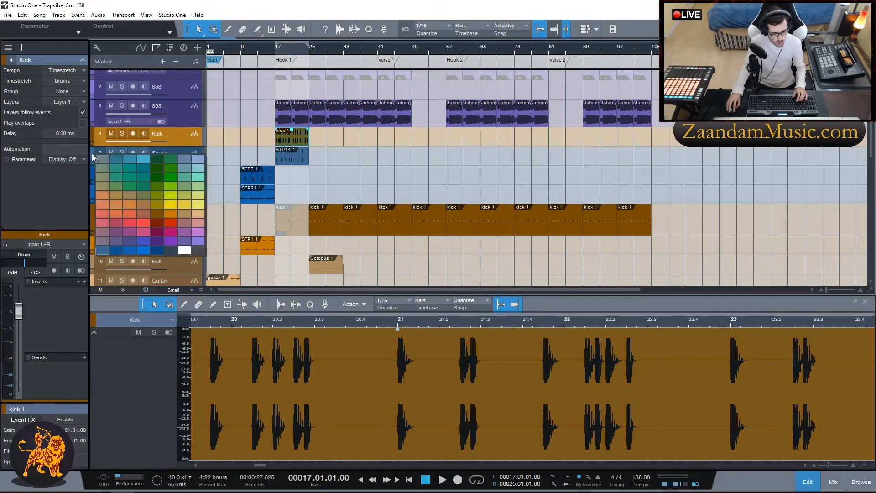
click(169, 211)
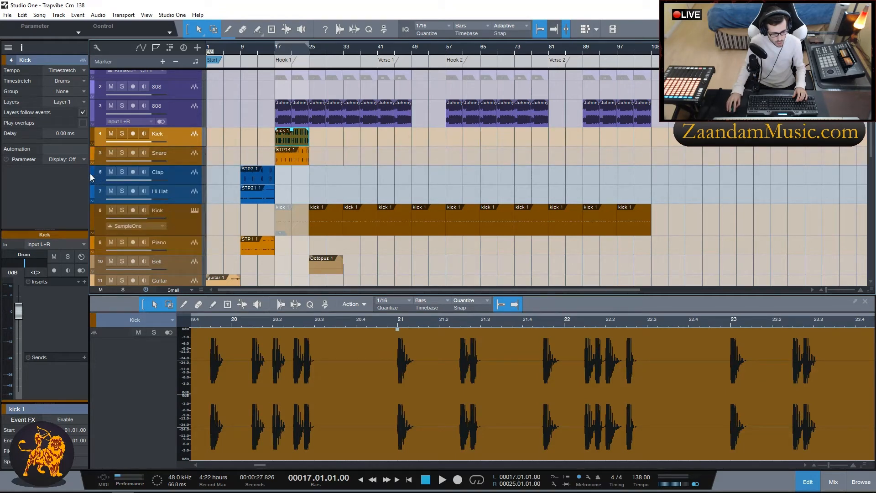
click(91, 174)
click(157, 225)
click(91, 191)
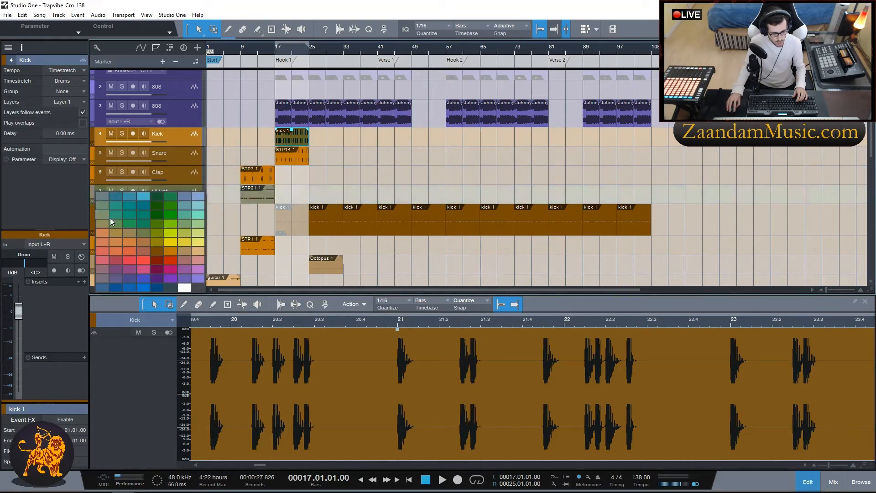
click(181, 249)
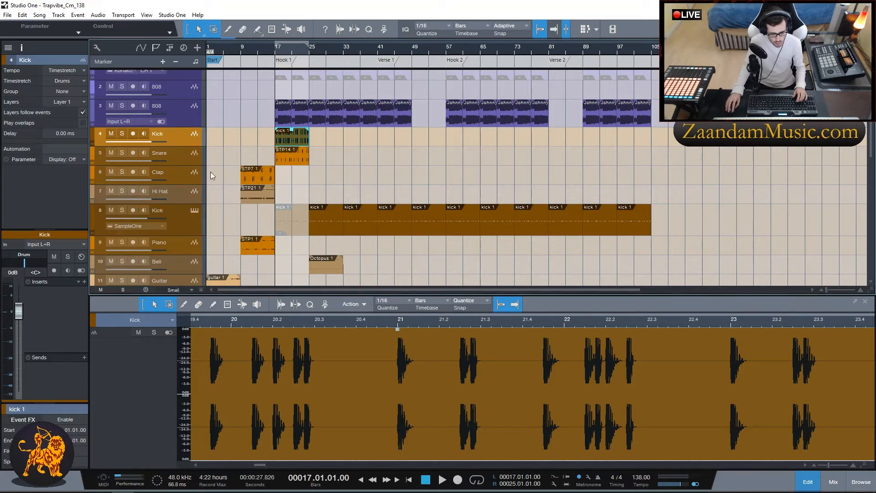
Move the bounced Kick audio track directly below the Kick instrument track.
drag(170, 144, 173, 231)
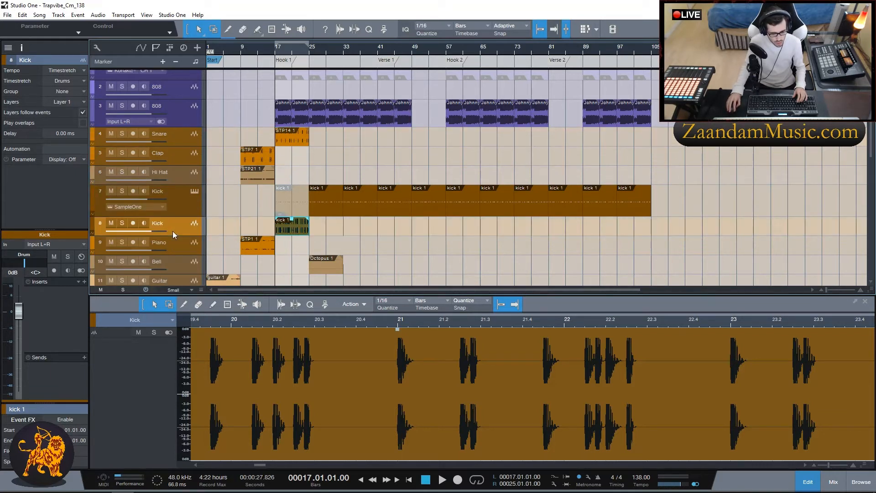
click(172, 135)
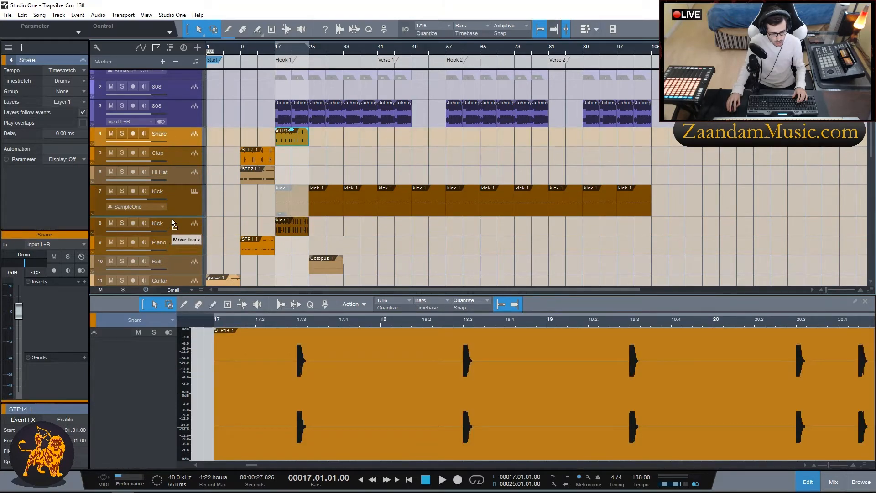
drag(168, 259, 185, 110)
Remove the empty 808 audio track between the 808 instrument track and the 808 audio track.
click(176, 114)
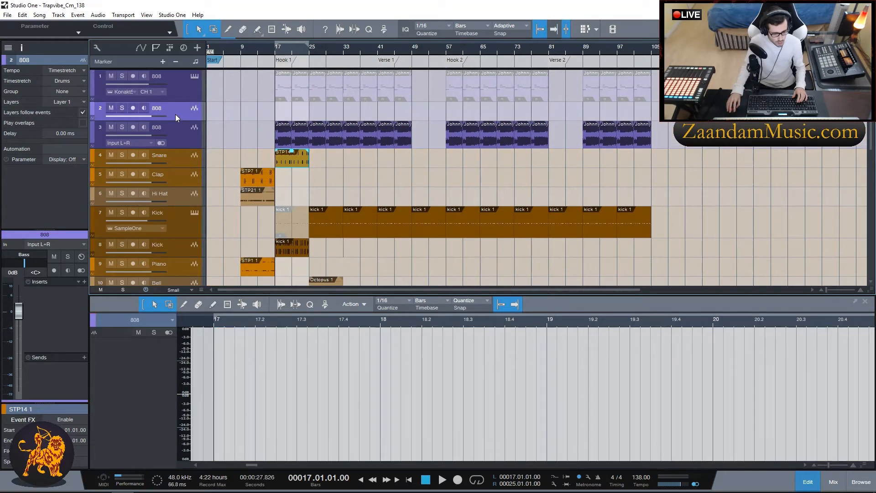
key(shift+t)
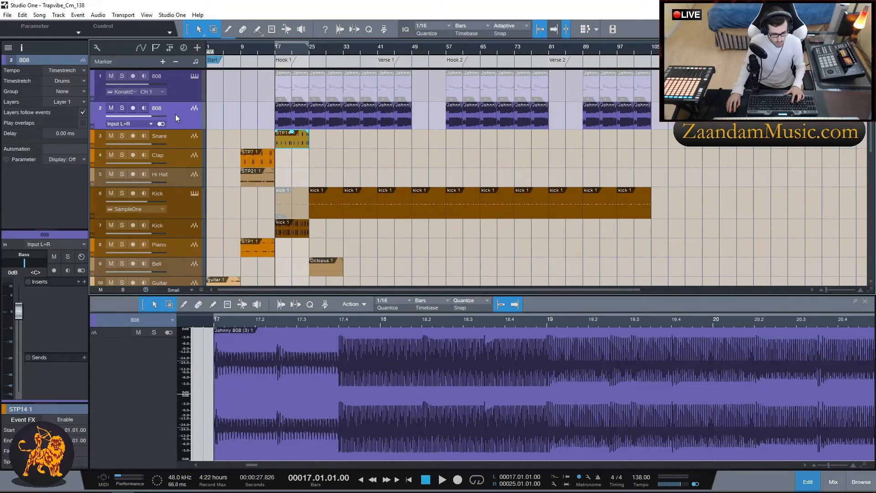
Move the Snare instrument track below the bounced Kick track and place the bounced Snare track directly beneath it.
scroll(167, 176, down, 2)
scroll(167, 179, down, 4)
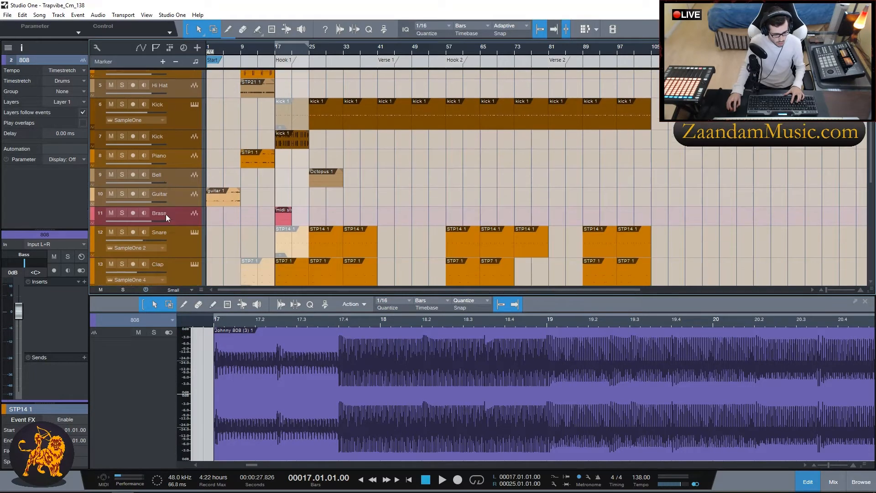
drag(169, 222, 171, 130)
scroll(168, 194, up, 3)
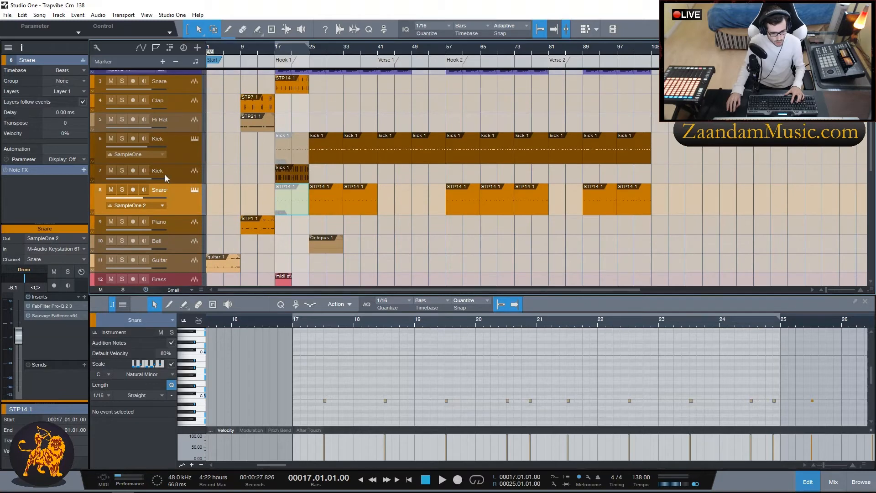
click(175, 100)
drag(178, 196, 173, 228)
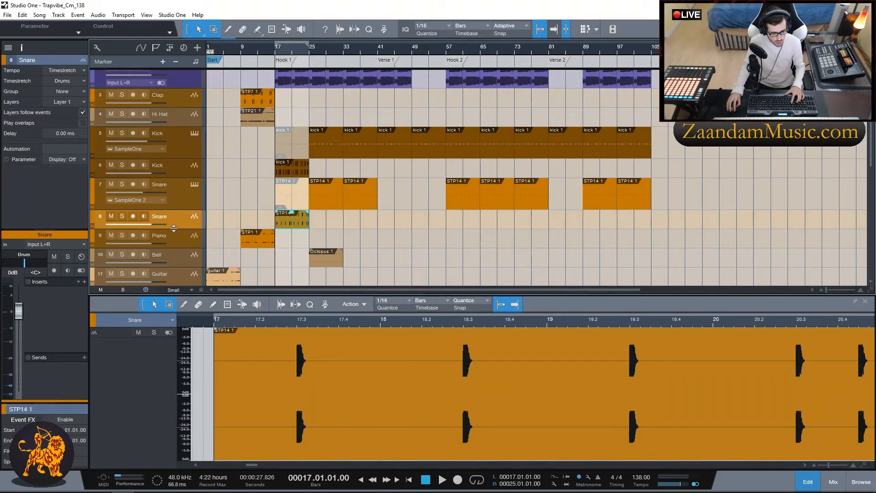
Move the Clap and Hi Hat instrument tracks, in that order, directly below the bounced Snare track.
scroll(178, 210, down, 1)
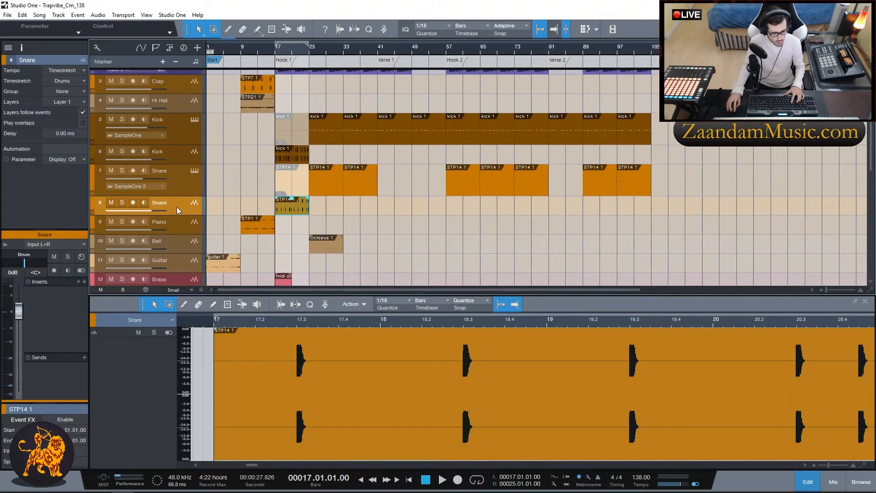
scroll(172, 226, down, 6)
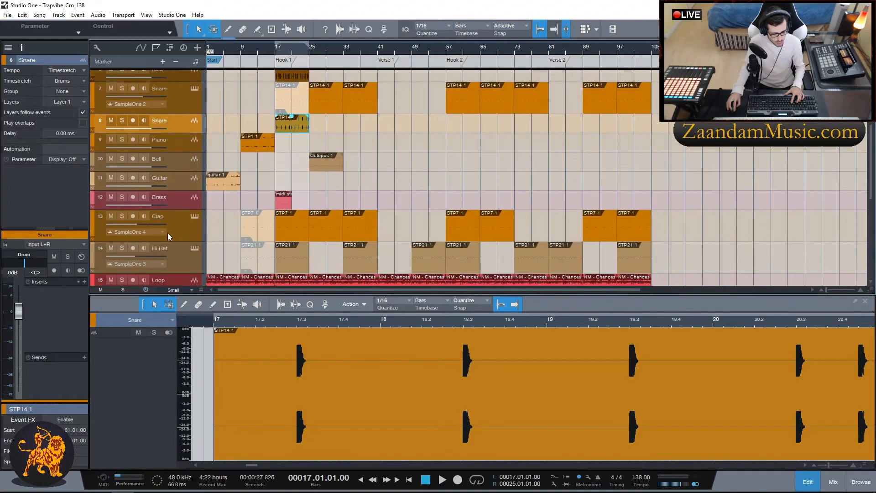
click(168, 233)
drag(174, 163, 171, 139)
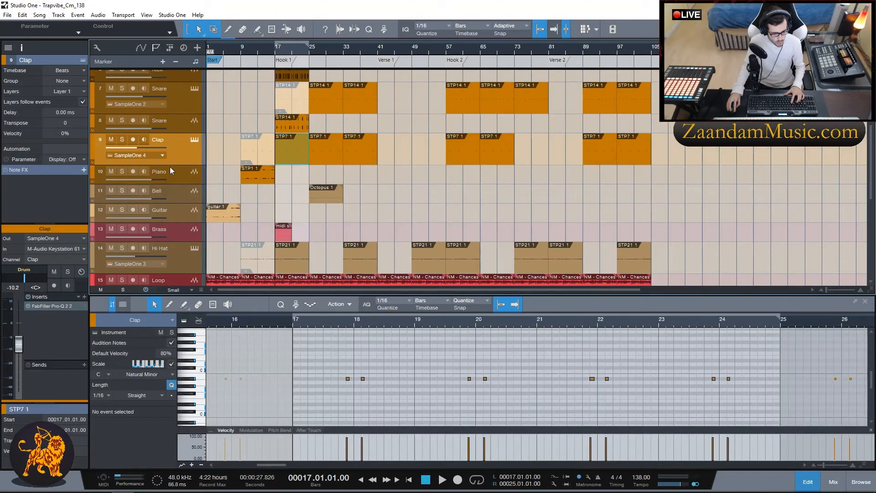
drag(173, 261, 169, 167)
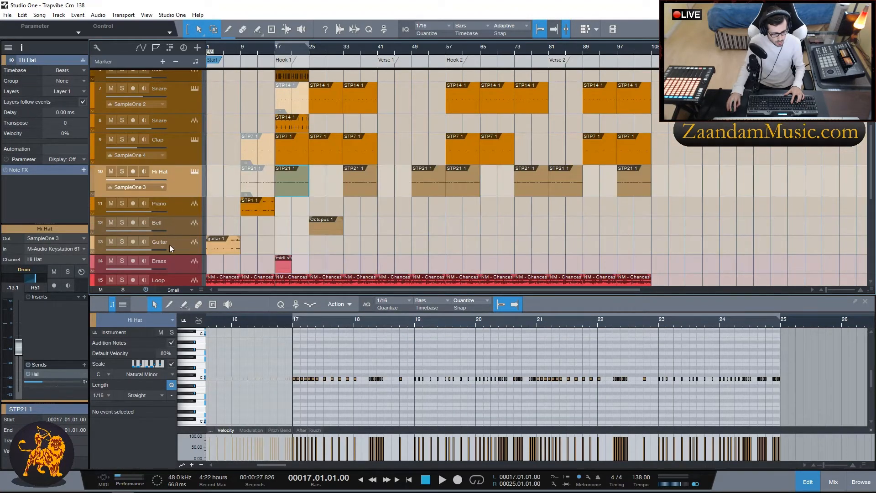
Move the bounced Hi Hat audio track directly below the Hi Hat instrument track.
scroll(170, 248, down, 3)
scroll(171, 251, down, 6)
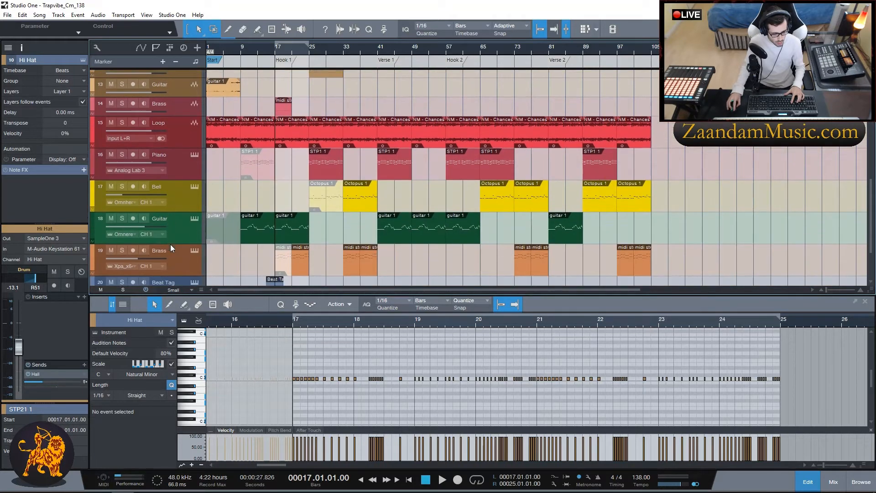
scroll(171, 243, up, 9)
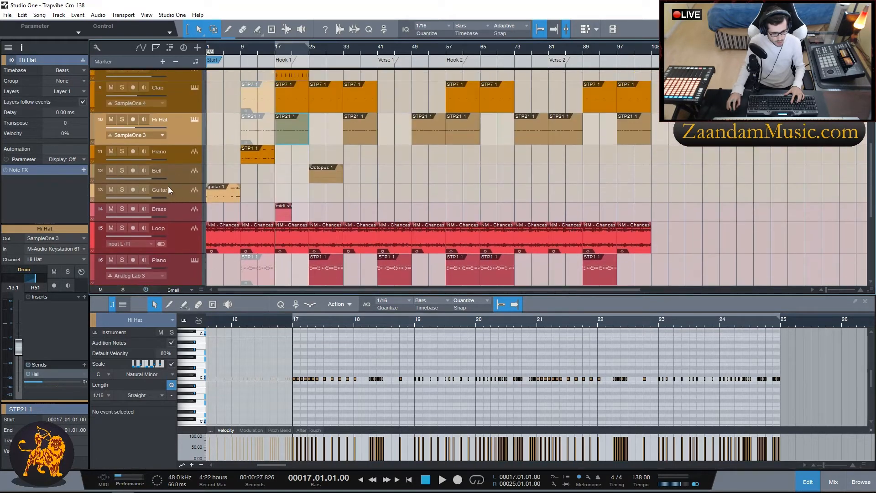
scroll(170, 167, up, 3)
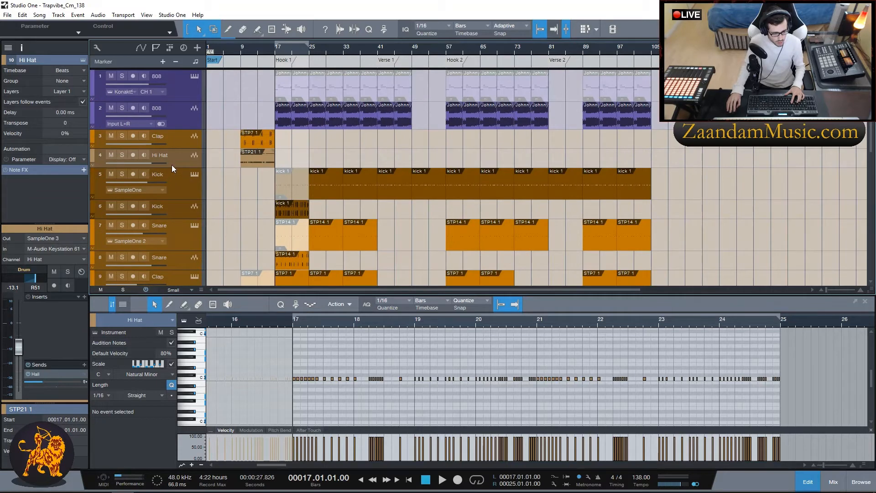
click(171, 161)
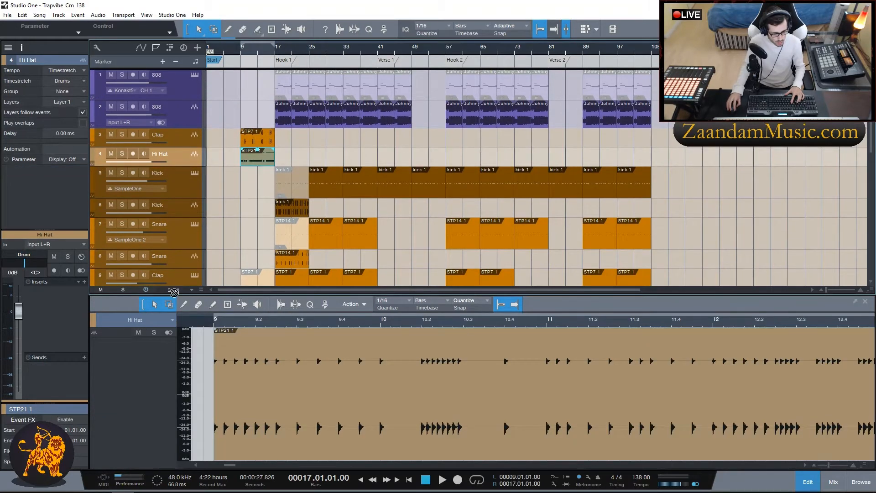
scroll(180, 283, down, 1)
drag(180, 287, 178, 267)
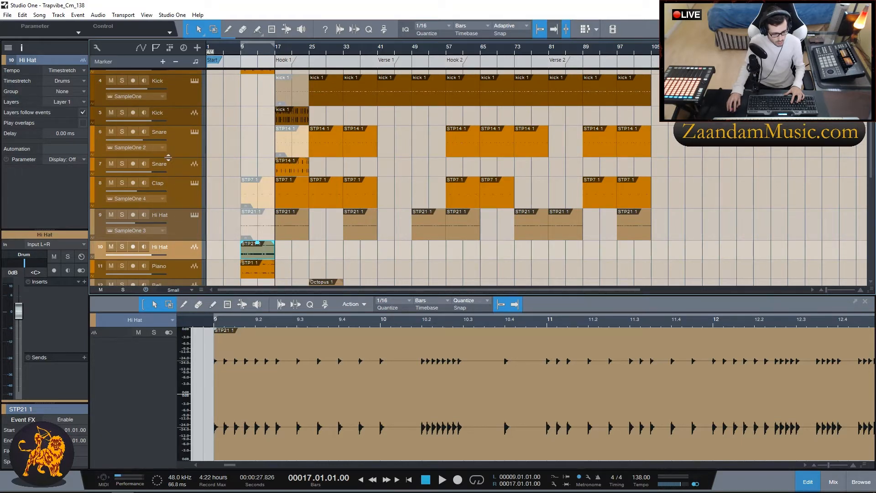
Move the bounced Clap audio track directly below the Clap instrument track.
scroll(167, 162, up, 2)
click(174, 100)
drag(181, 224, 175, 241)
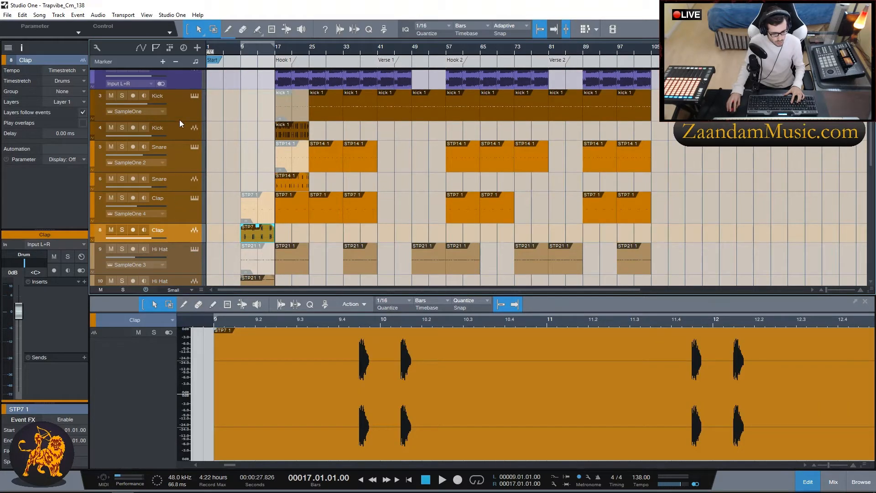
scroll(171, 184, down, 3)
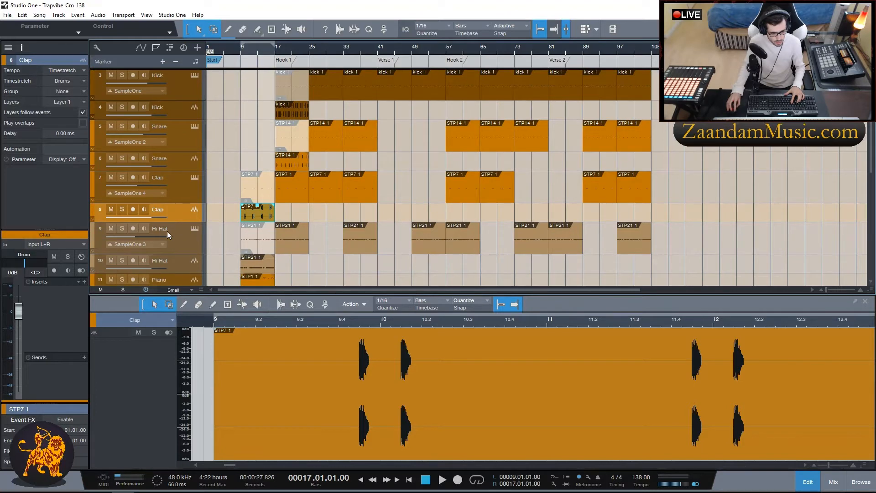
scroll(167, 241, down, 5)
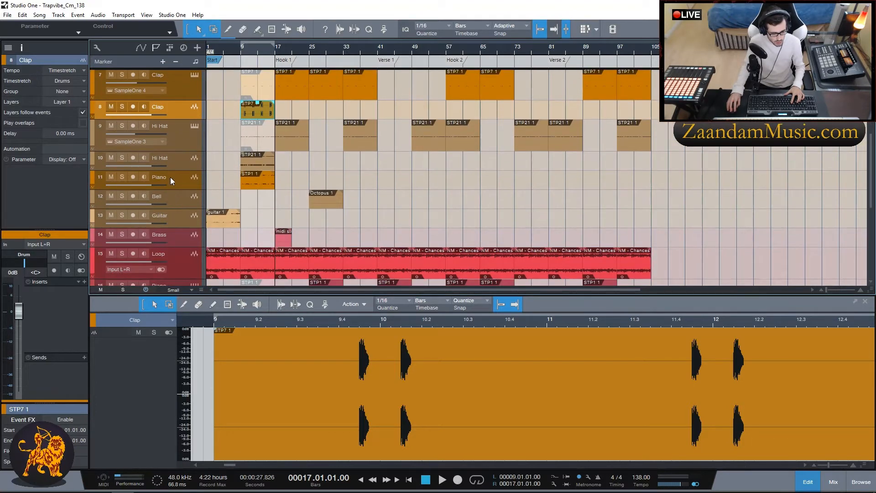
Move the Loop track directly below the bounced Hi Hat track and the Piano instrument track directly beneath Loop.
drag(171, 229, 170, 136)
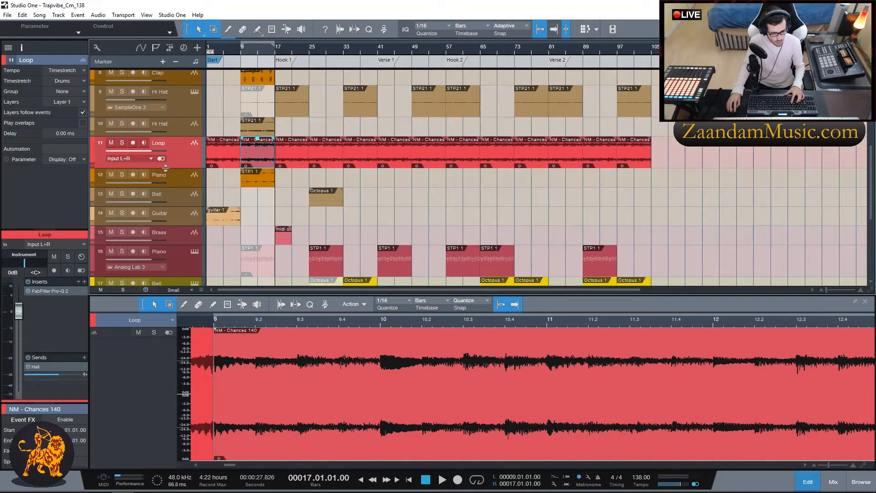
scroll(178, 235, down, 1)
drag(177, 235, 178, 150)
Colour the bounced Piano audio track muted red and the bounced Bell audio track yellow to match their instrument tracks.
click(95, 187)
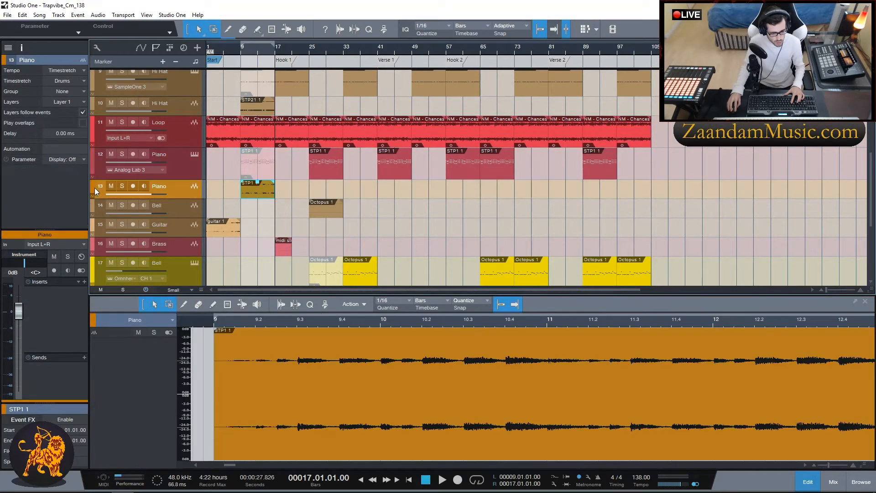
click(90, 189)
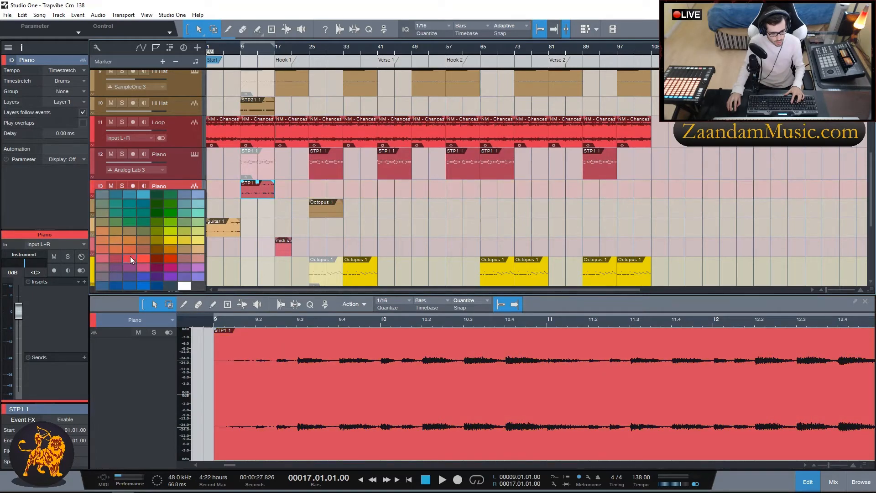
click(118, 255)
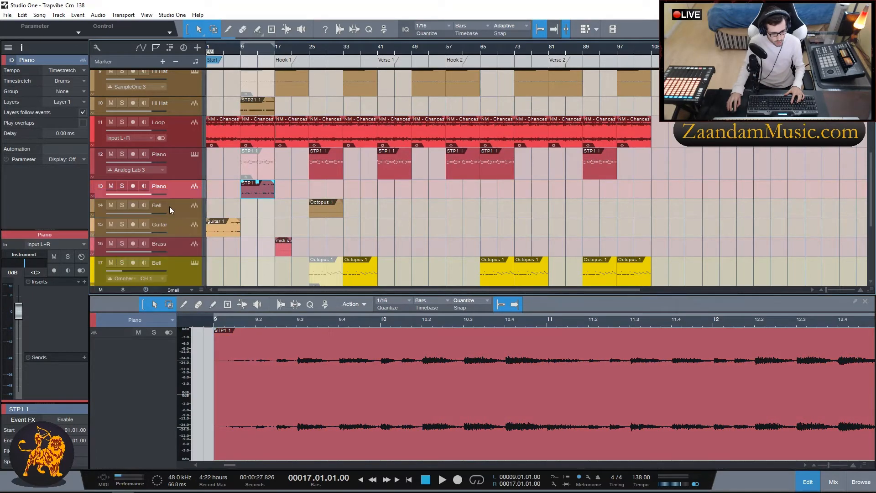
click(93, 207)
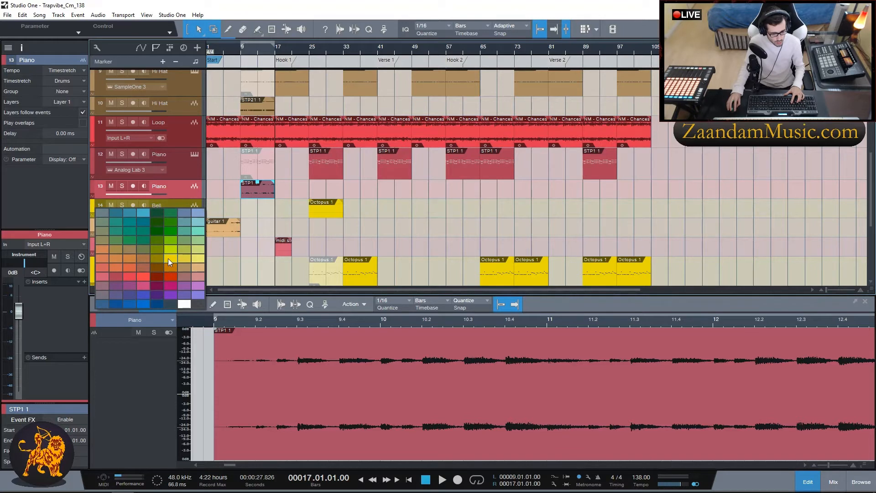
click(168, 259)
Colour the bounced Guitar audio track dark green and the bounced Brass audio track orange.
click(93, 227)
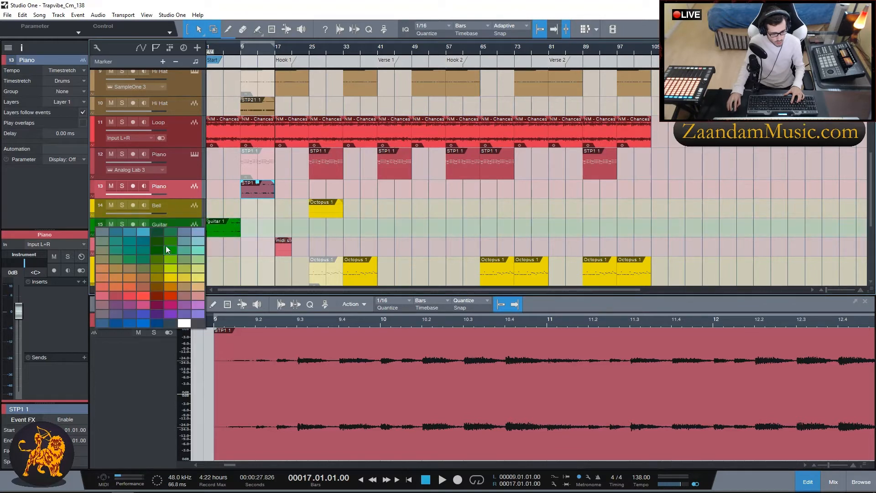
click(171, 231)
click(94, 245)
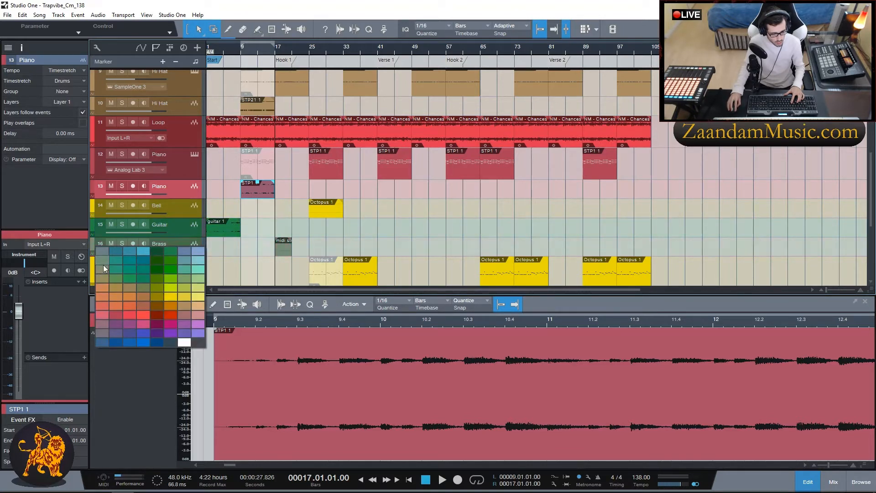
click(133, 296)
Move the Bell and Guitar instrument tracks directly above their respective bounced audio tracks.
scroll(132, 208, down, 2)
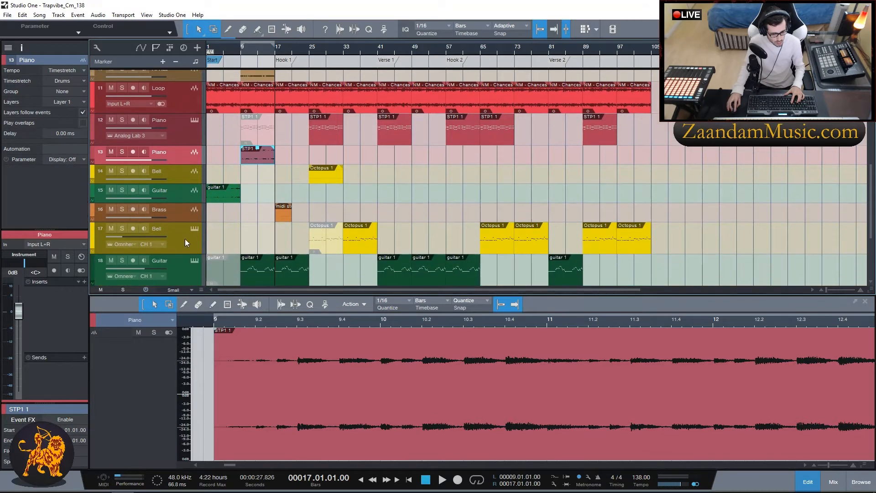
drag(179, 246, 180, 167)
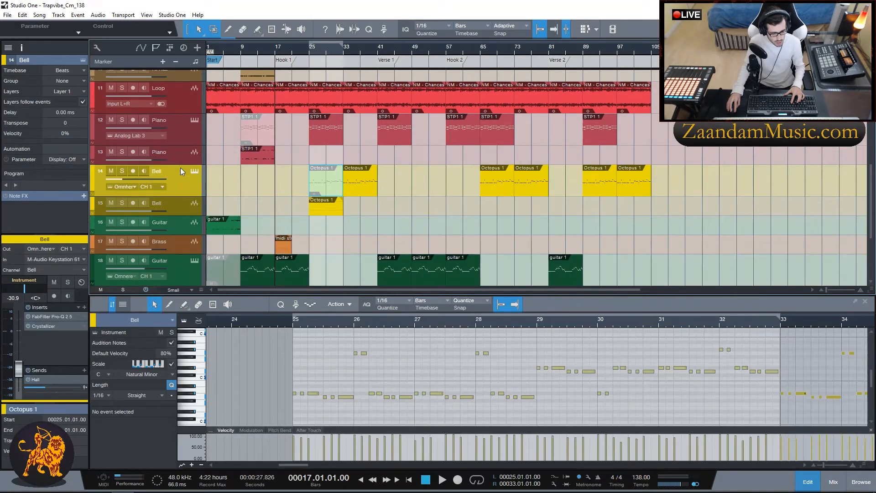
scroll(172, 186, down, 1)
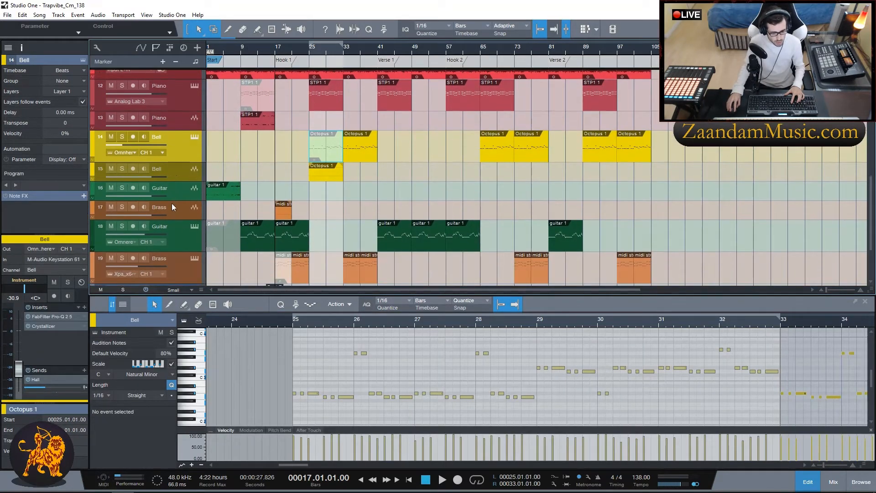
click(174, 240)
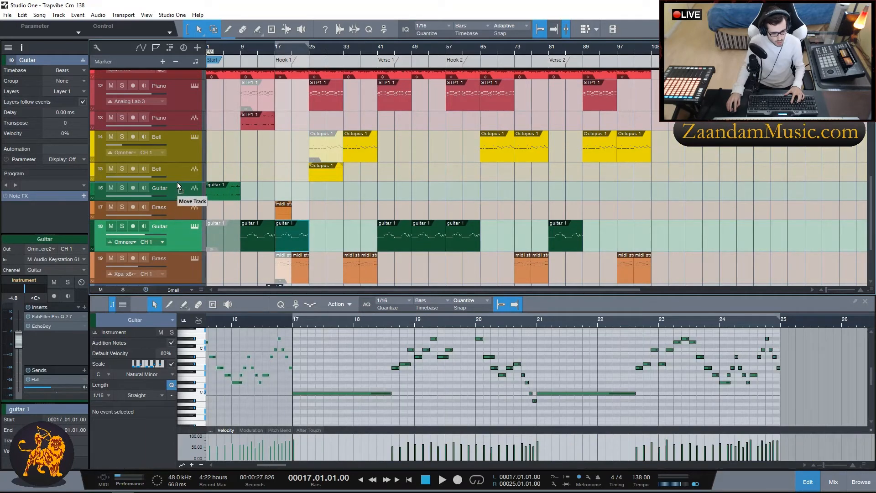
drag(177, 182, 176, 187)
Move the Brass instrument track directly above the bounced Brass audio track.
scroll(172, 223, down, 1)
drag(173, 248, 172, 224)
scroll(172, 241, down, 1)
scroll(172, 241, up, 6)
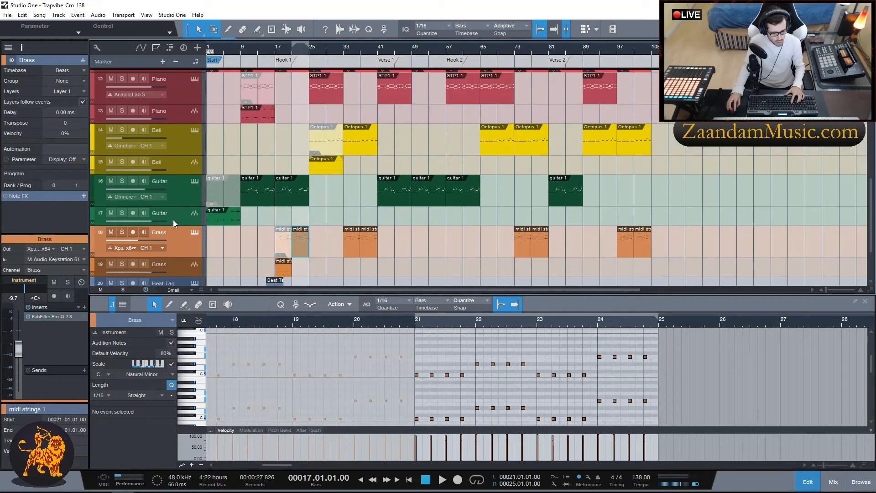
scroll(169, 183, up, 3)
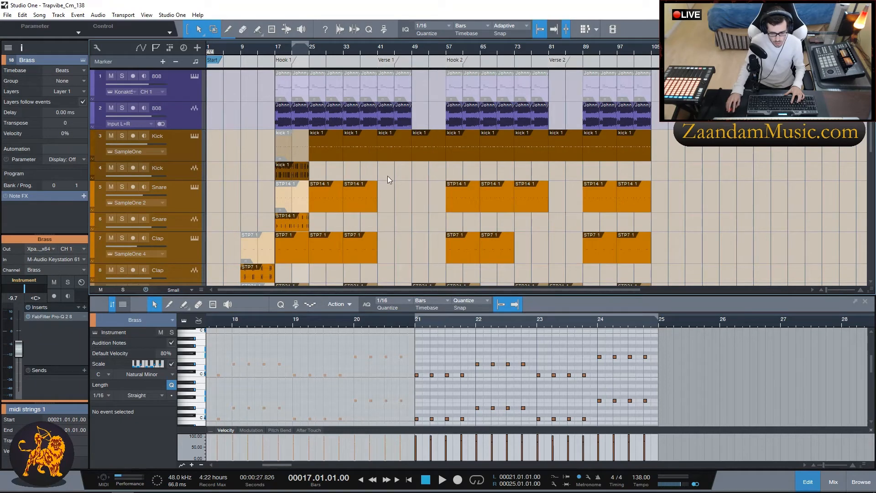
Mute all remaining kick 1 events on the Kick instrument track from bar 25 to bar 105.
scroll(344, 52, up, 2)
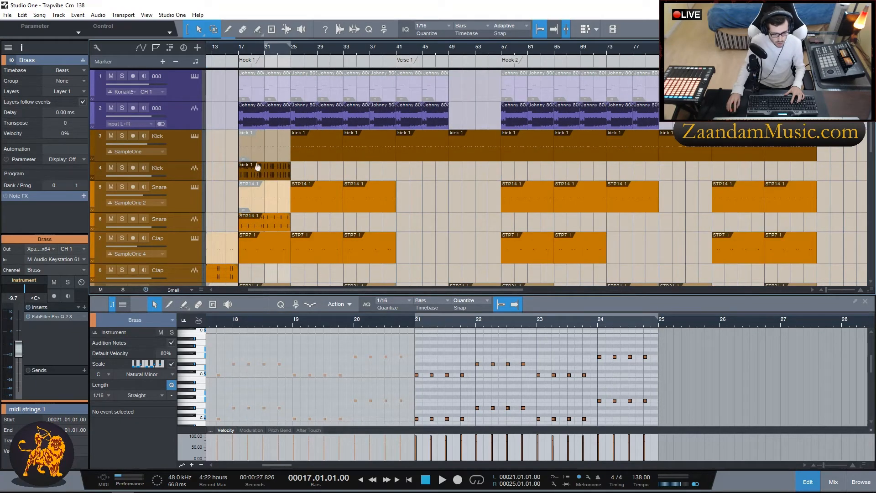
click(319, 157)
shift+click(375, 157)
shift+click(423, 153)
shift+click(477, 153)
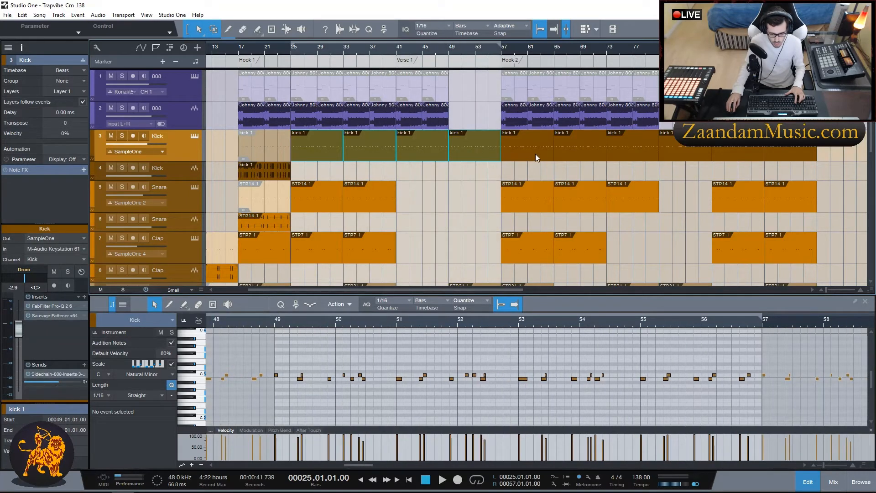
shift+click(536, 154)
shift+click(593, 152)
shift+click(635, 154)
shift+click(694, 154)
shift+click(744, 153)
shift+click(785, 154)
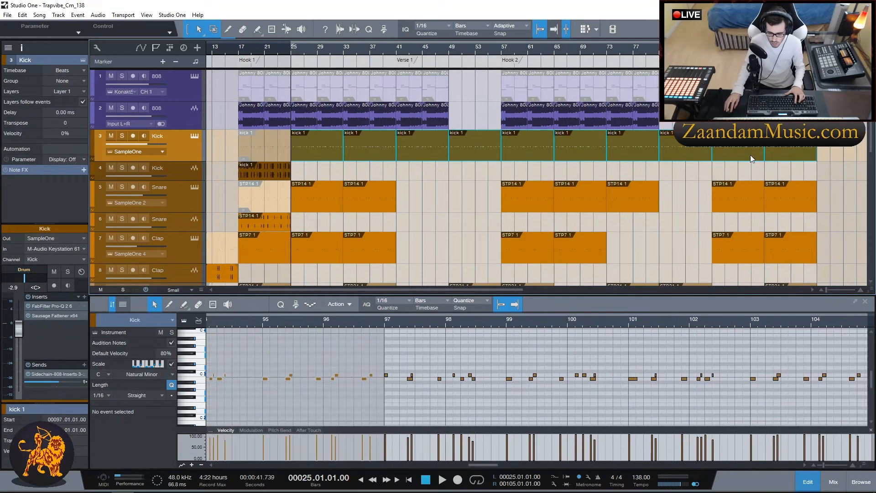
click(532, 177)
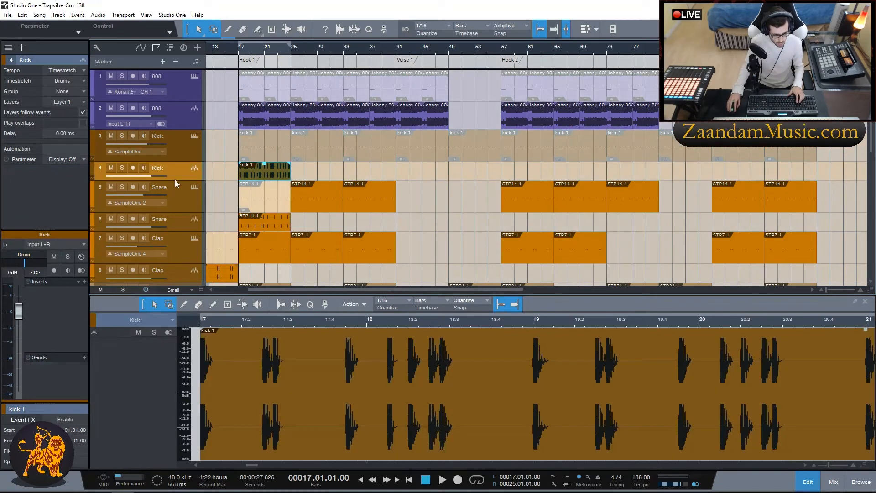
Increase the height of the bounced Kick audio track.
drag(175, 182, 176, 199)
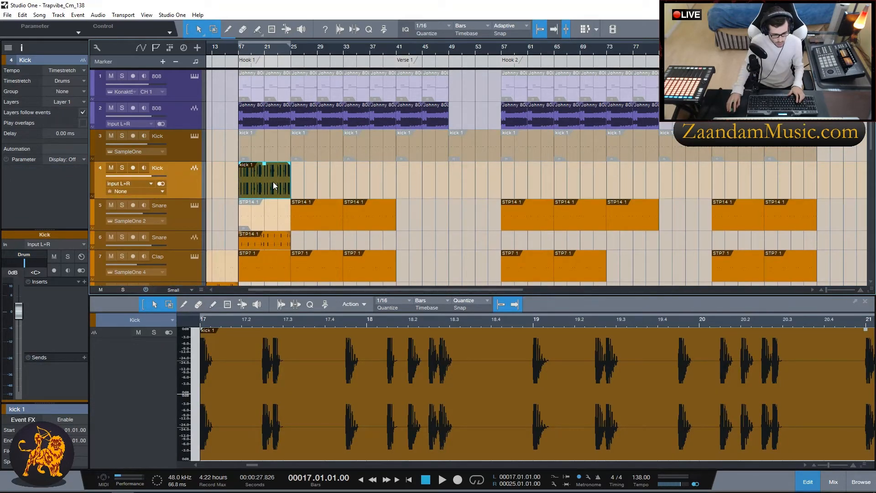
click(271, 189)
scroll(316, 51, up, 2)
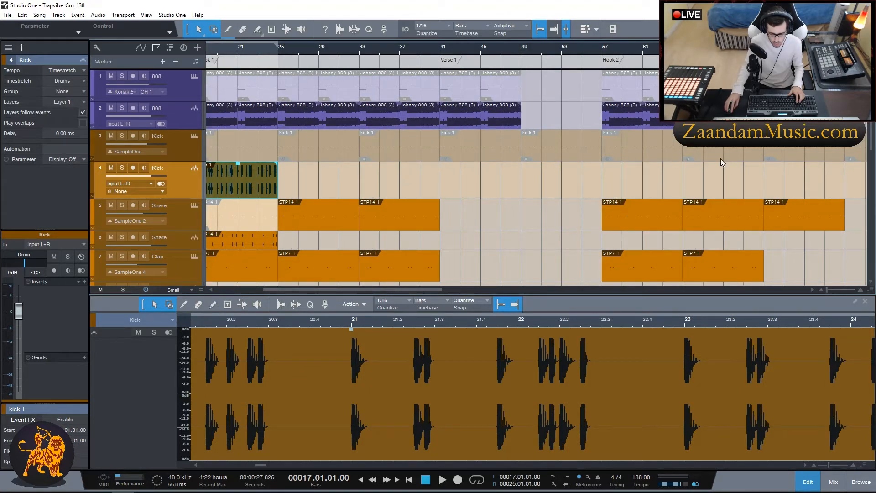
Duplicate the bounced kick 1 audio event repeatedly to fill the Kick audio track up to bar 105.
click(257, 191)
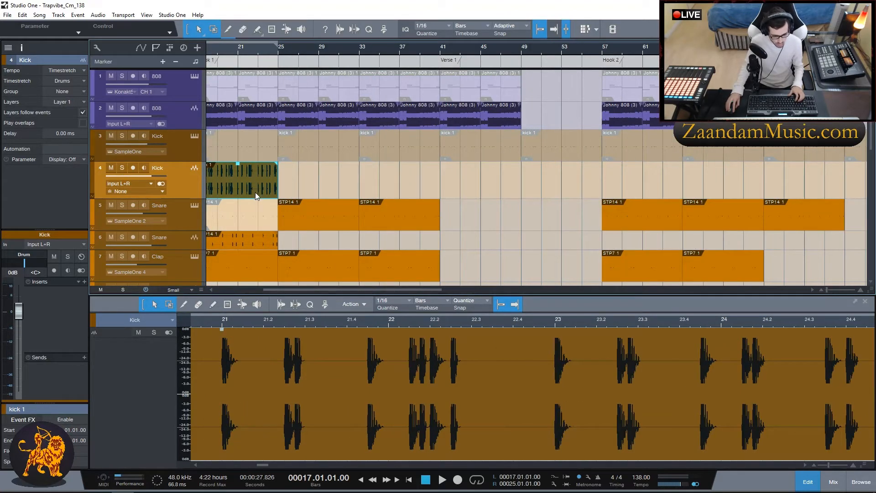
key(d)
key(d)
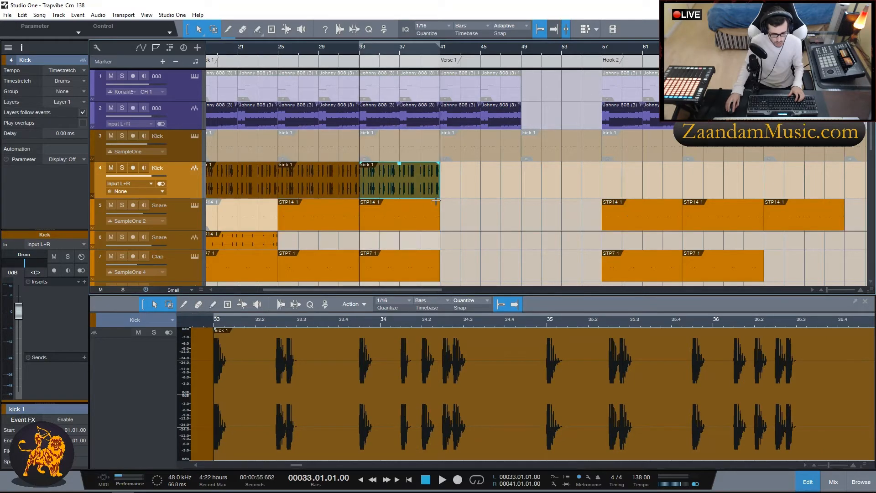
key(d)
key(d)
key(d)
key(w)
key(w)
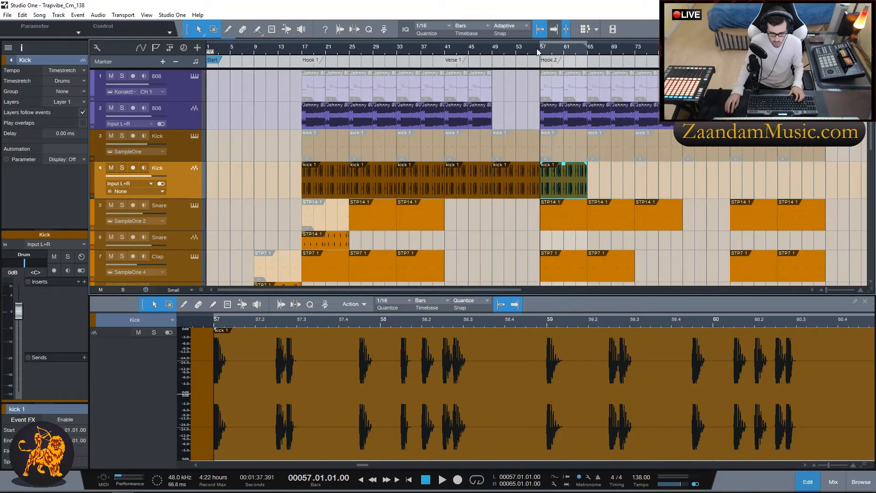
key(d)
key(d)
key(d)
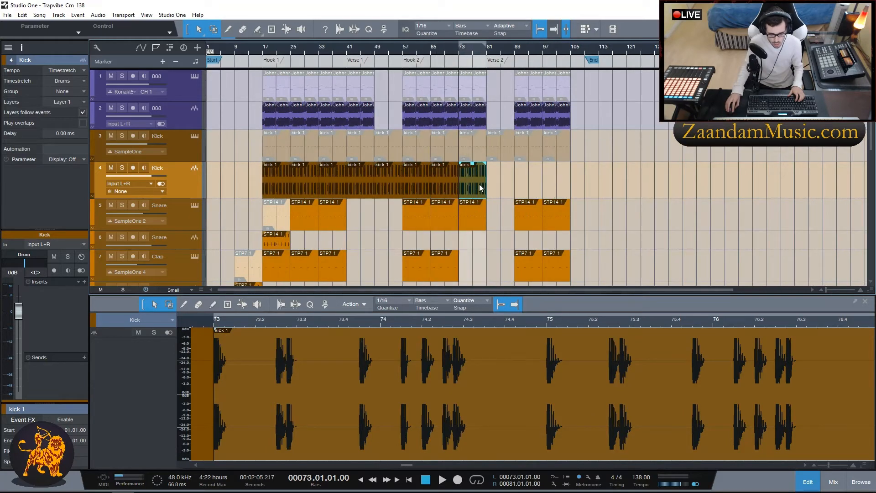
key(d)
key(d)
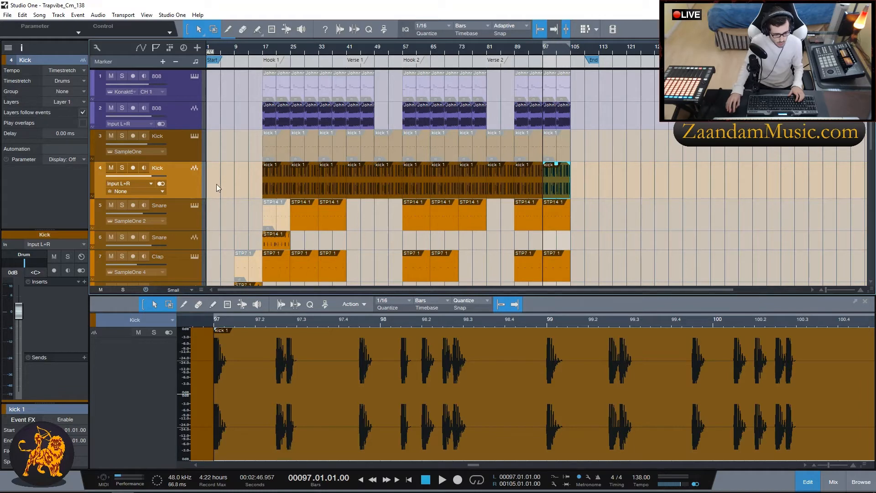
Mute all remaining STP14 1 events on the Snare instrument track from bar 25 to bar 105.
scroll(216, 185, down, 1)
scroll(235, 202, down, 1)
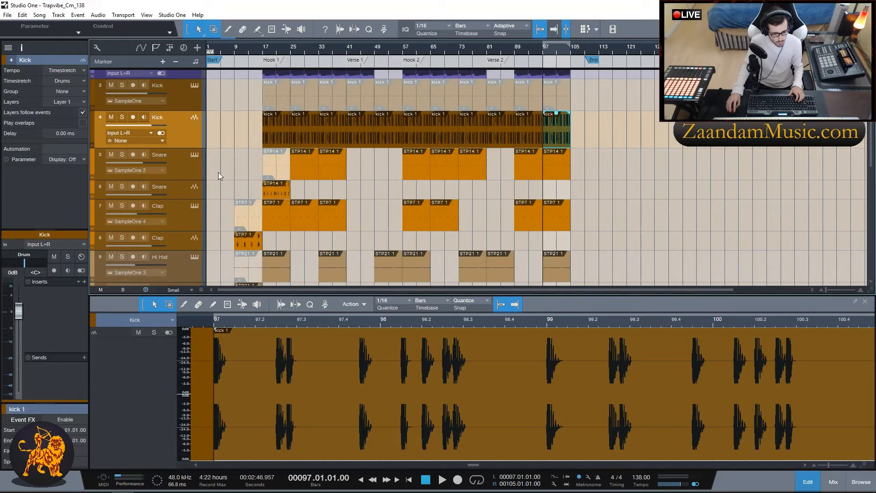
drag(306, 178, 560, 168)
Duplicate the bounced Snare audio event to bars 25, 33, 57, 65, 73, 89 and 97, matching the muted Snare instrument events.
click(275, 189)
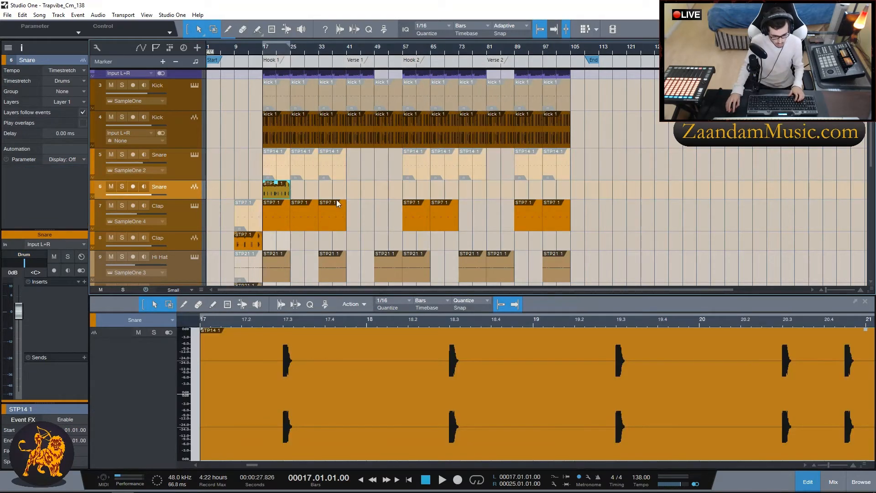
key(d)
key(d)
key(d)
drag(362, 190, 418, 195)
key(d)
key(d)
drag(473, 191, 528, 193)
key(d)
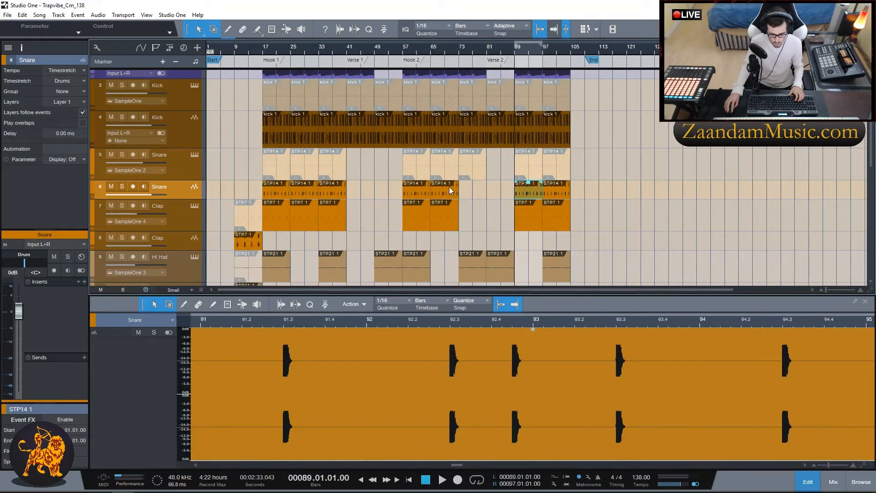
click(449, 189)
key(d)
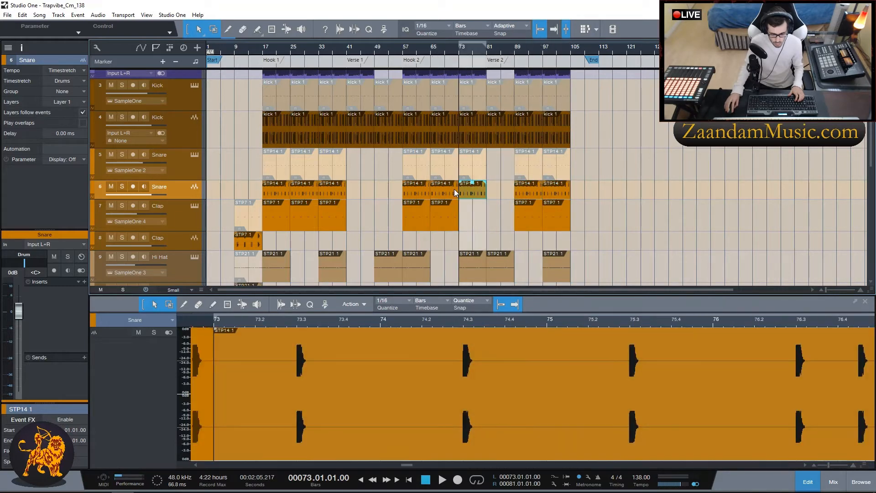
Mute all remaining STP7 1 events on the Clap instrument track from bar 17 to bar 105.
click(274, 226)
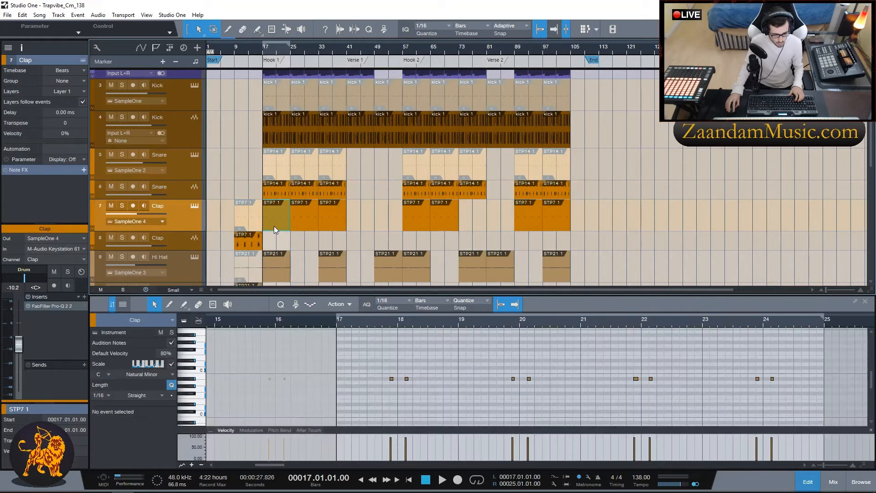
shift+click(305, 225)
shift+click(333, 226)
shift+click(411, 226)
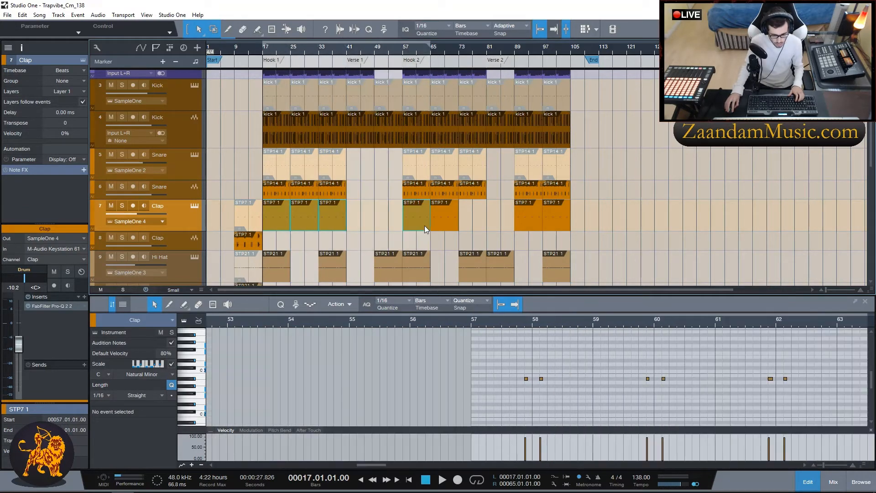
shift+click(443, 225)
shift+click(528, 224)
shift+click(557, 227)
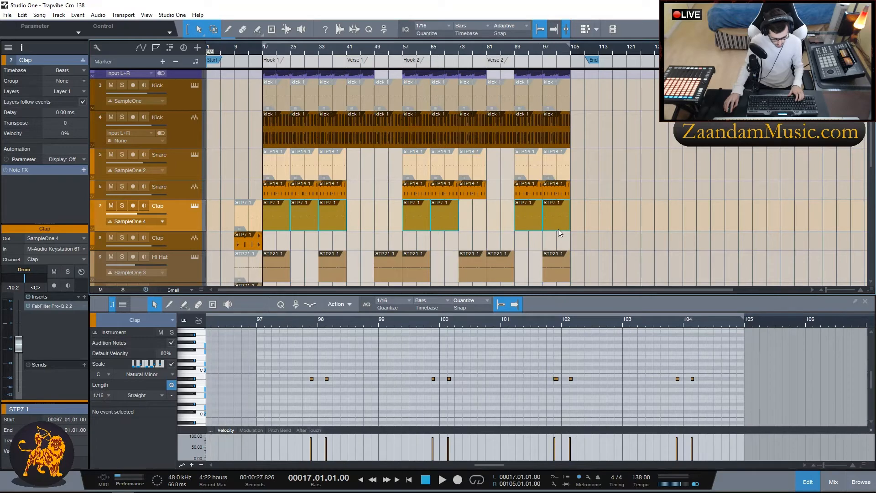
click(555, 229)
Duplicate the bounced Clap audio event to bars 17, 25, 33, 57, 65, 89 and 97, matching the muted Clap instrument events.
click(250, 245)
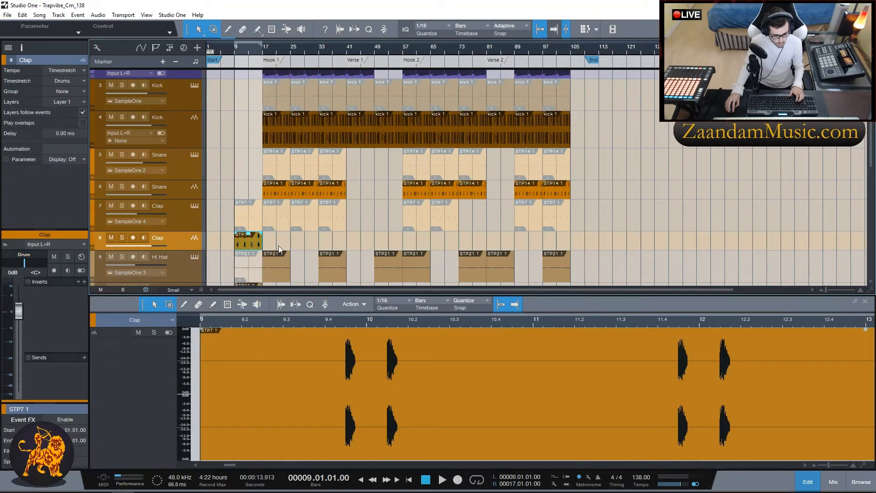
key(d)
key(d)
key(d)
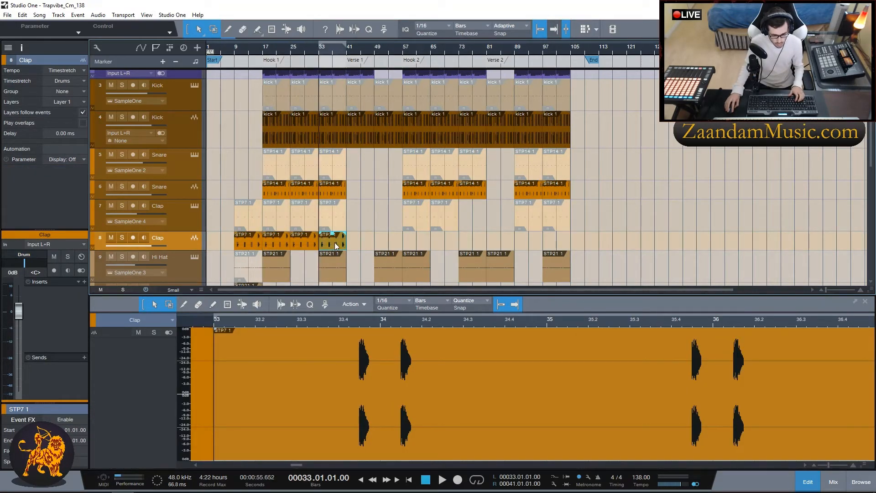
drag(337, 243, 525, 240)
key(d)
click(300, 240)
key(d)
key(d)
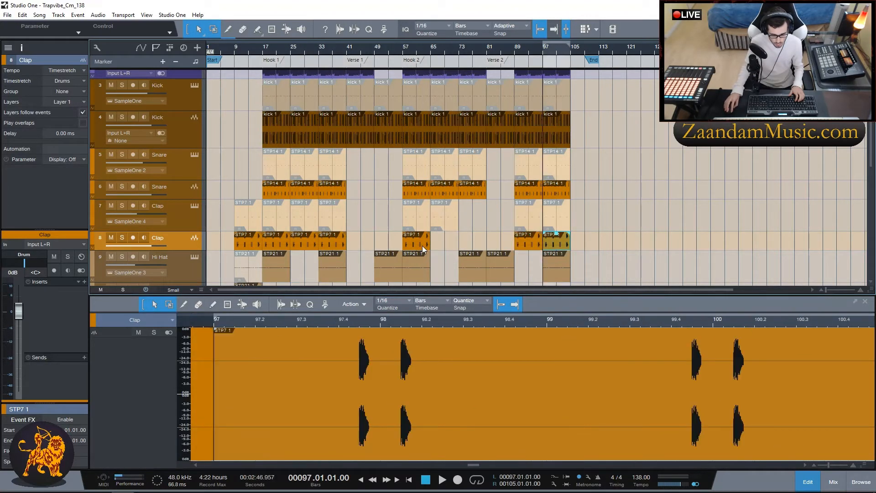
click(422, 246)
key(d)
scroll(611, 199, down, 2)
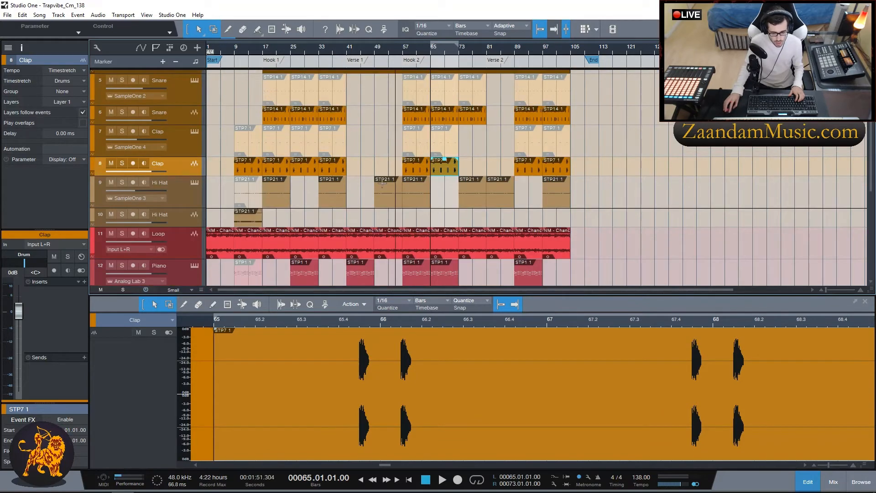
Mute the Hi Hat instrument events at bars 17, 33, 49, 57, 73, 81 and 97.
scroll(379, 158, up, 3)
scroll(376, 169, down, 2)
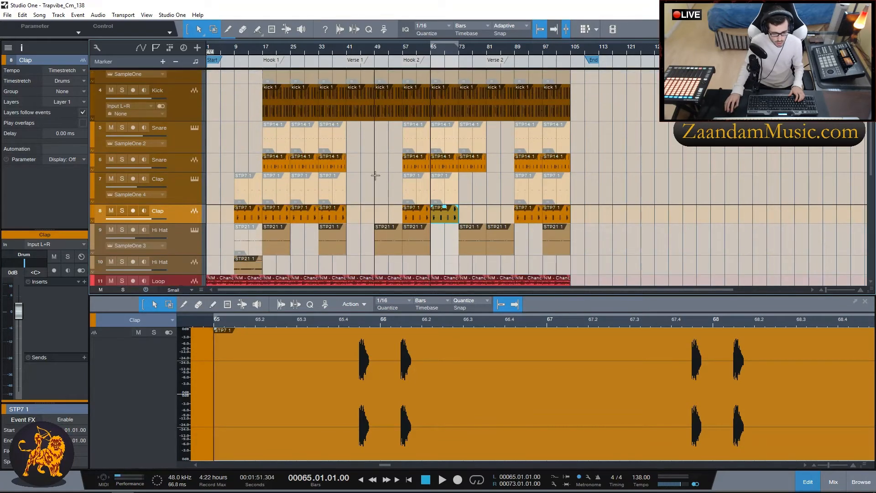
click(275, 177)
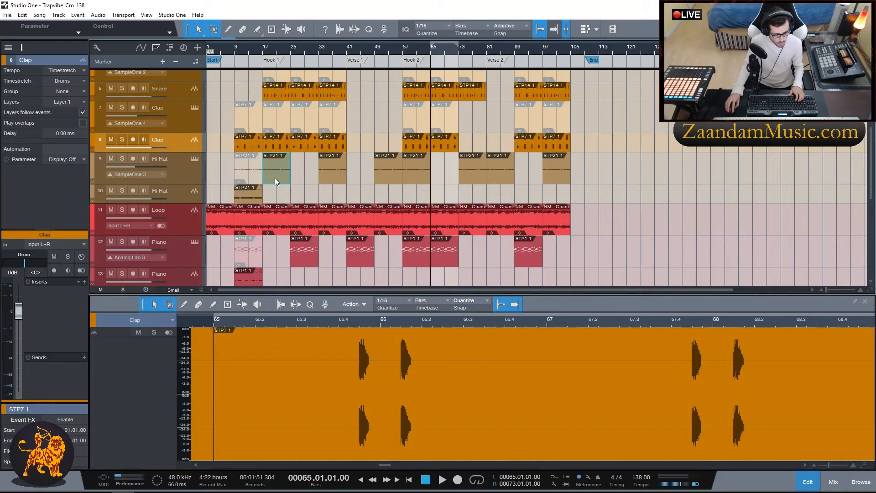
shift+click(335, 176)
shift+click(390, 178)
shift+click(418, 177)
shift+click(473, 179)
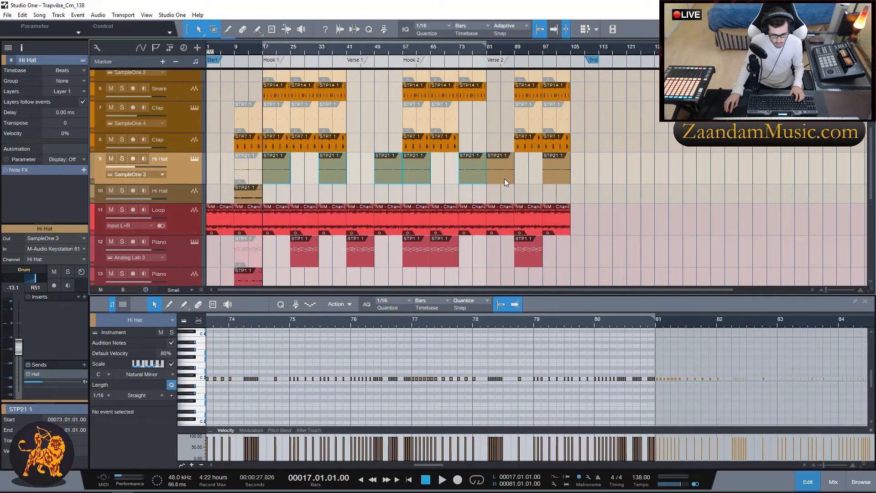
shift+click(505, 178)
shift+click(556, 173)
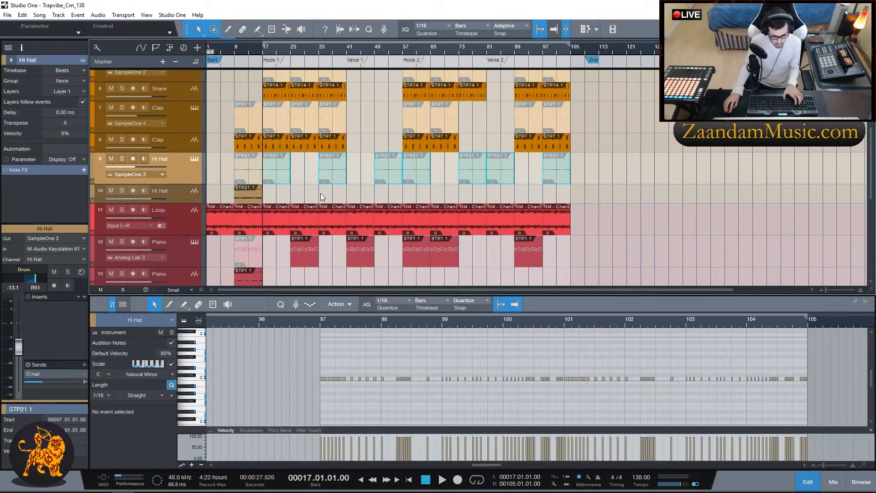
Duplicate the rendered Hi Hat audio event to bars 17, 33, 49, 57, 73, 81 and 97, matching the instrument track.
click(249, 196)
key(d)
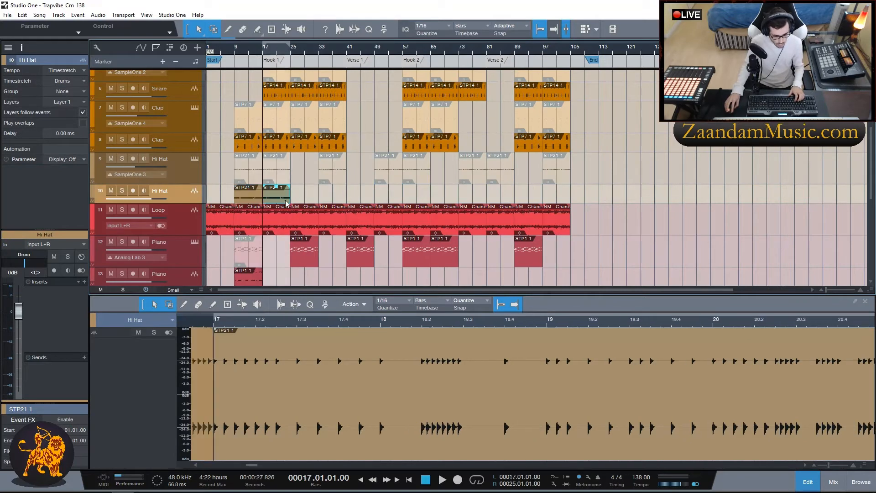
key(d)
drag(305, 196, 472, 196)
key(d)
key(d)
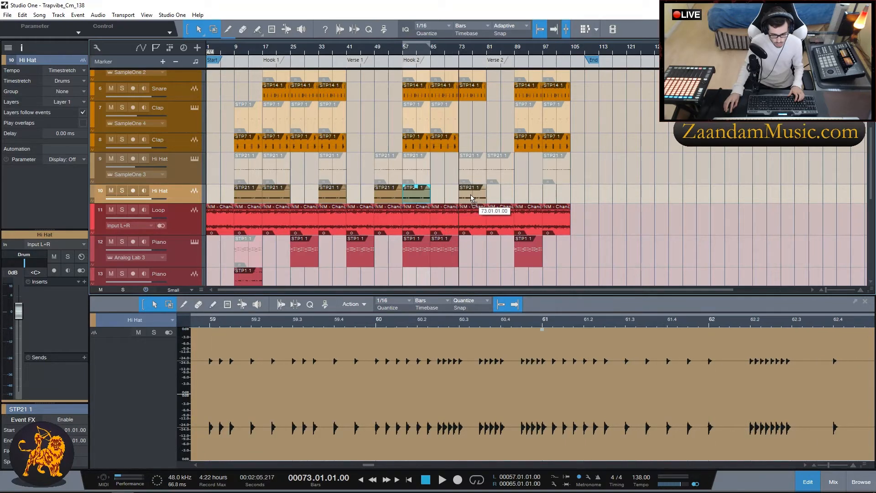
key(d)
key(d)
drag(525, 197, 553, 198)
click(388, 196)
key(d)
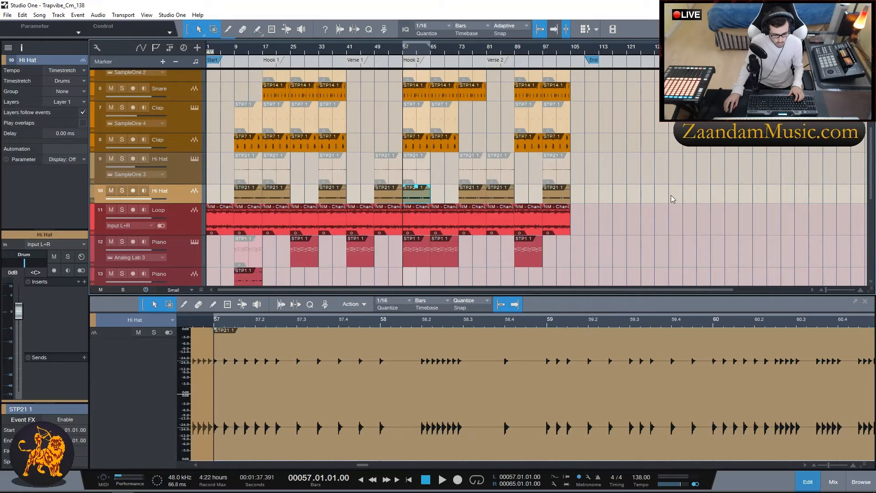
Duplicate the rendered Piano audio event to bars 25, 41, 57, 65 and 89 on the Piano audio track.
scroll(642, 182, down, 1)
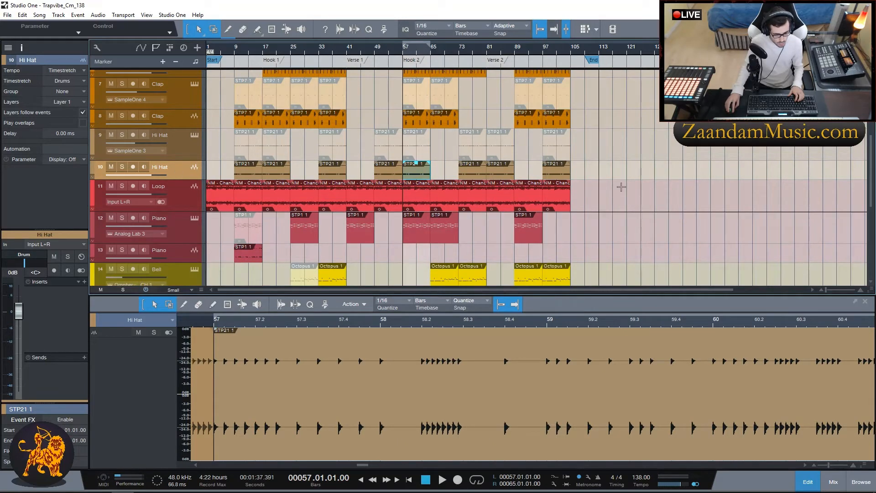
scroll(649, 204, down, 1)
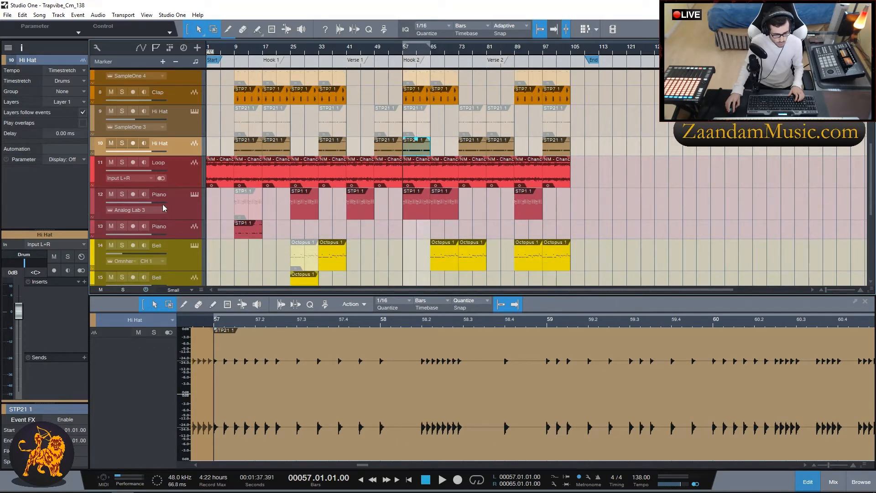
scroll(642, 204, down, 1)
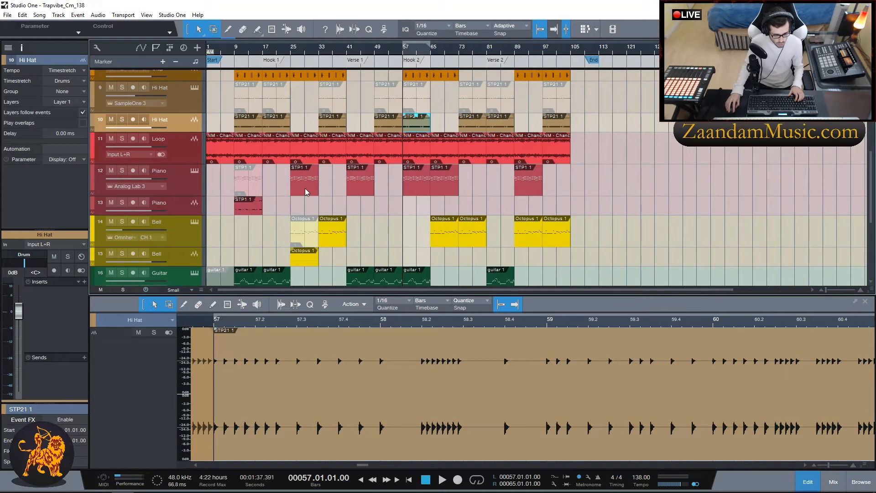
drag(250, 210, 529, 210)
key(d)
key(d)
key(d)
click(400, 209)
key(d)
Mute the Piano instrument events at bars 25, 41, 57, 65 and 89.
click(305, 188)
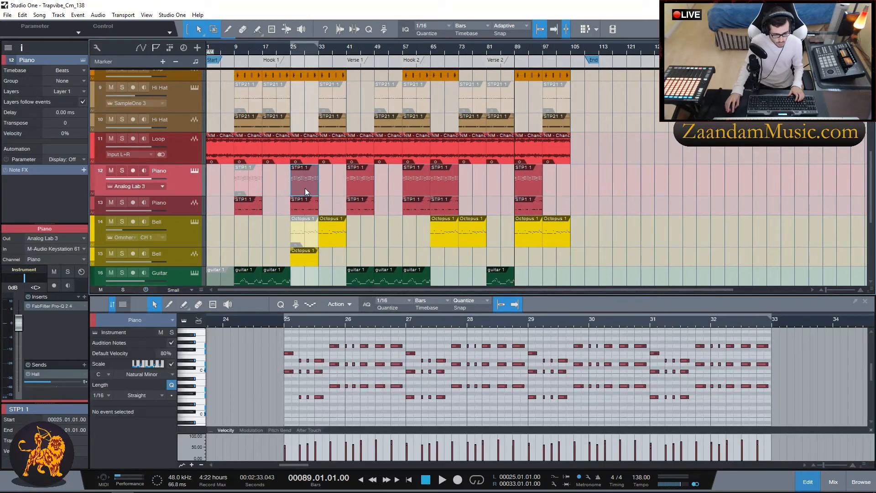
shift+click(364, 190)
shift+click(416, 190)
shift+click(448, 191)
shift+click(525, 187)
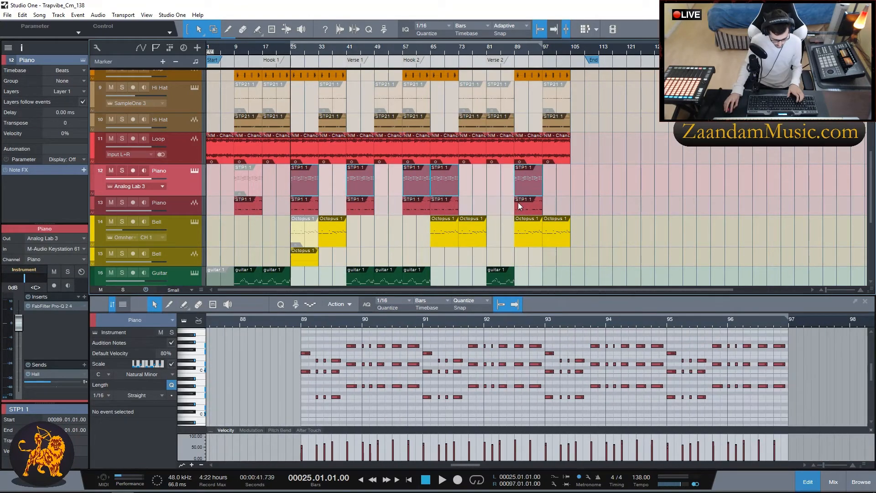
key(shift+m)
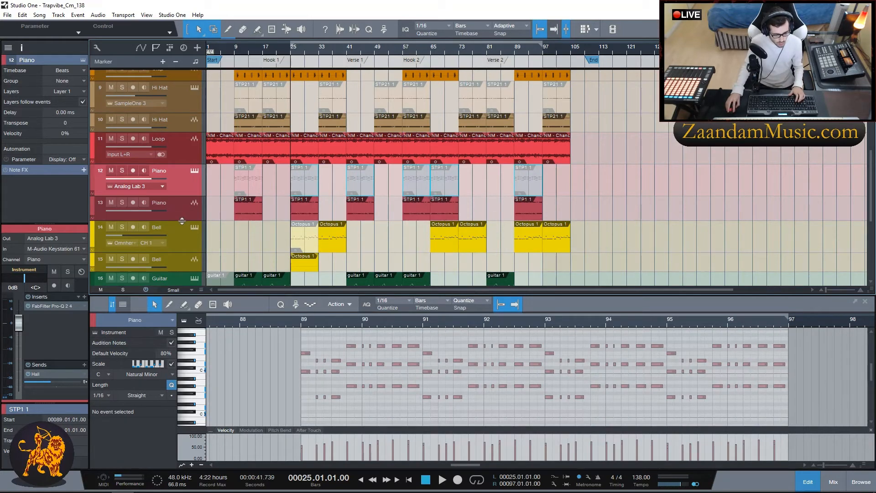
Enlarge the Bell audio track and examine the waveforms of the rendered Bell and Brass events.
scroll(508, 239, down, 3)
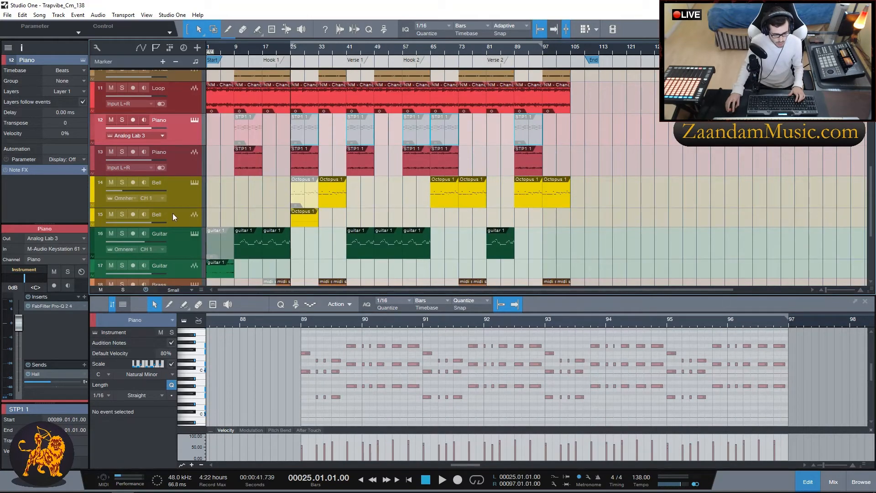
drag(173, 227, 173, 243)
click(303, 229)
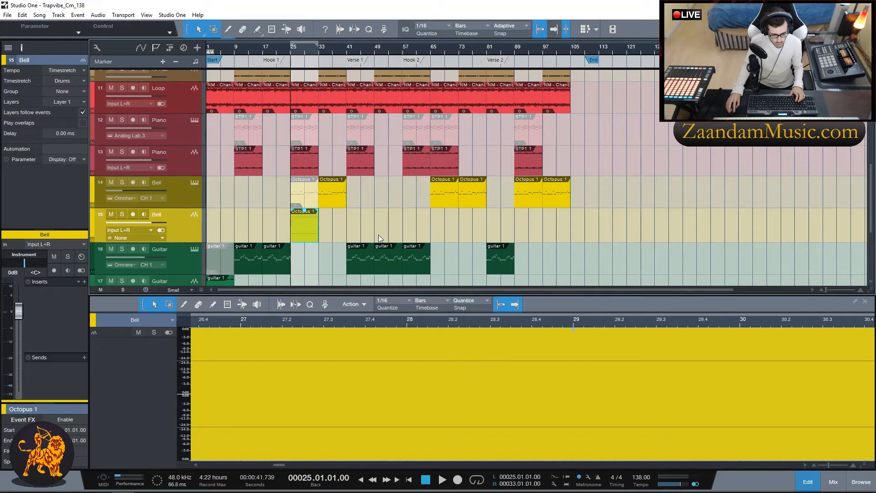
scroll(608, 217, up, 3)
scroll(623, 180, up, 3)
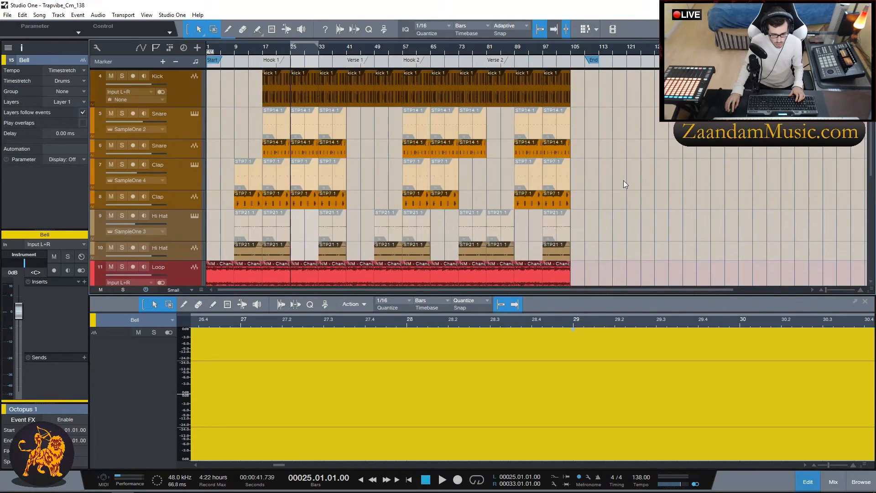
scroll(592, 220, down, 7)
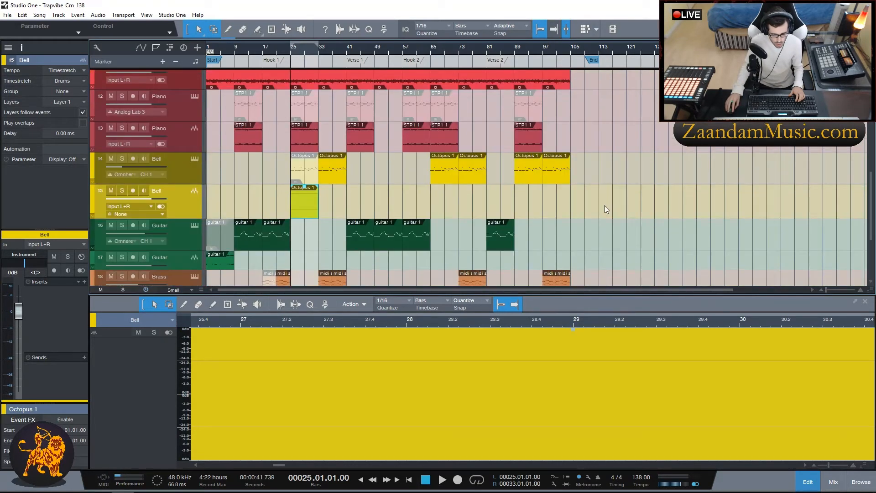
scroll(602, 201, down, 2)
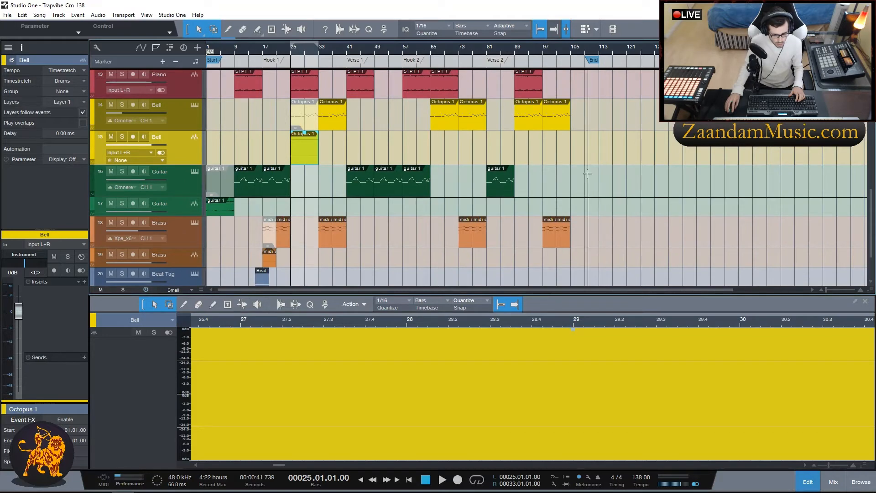
scroll(417, 249, down, 1)
click(273, 237)
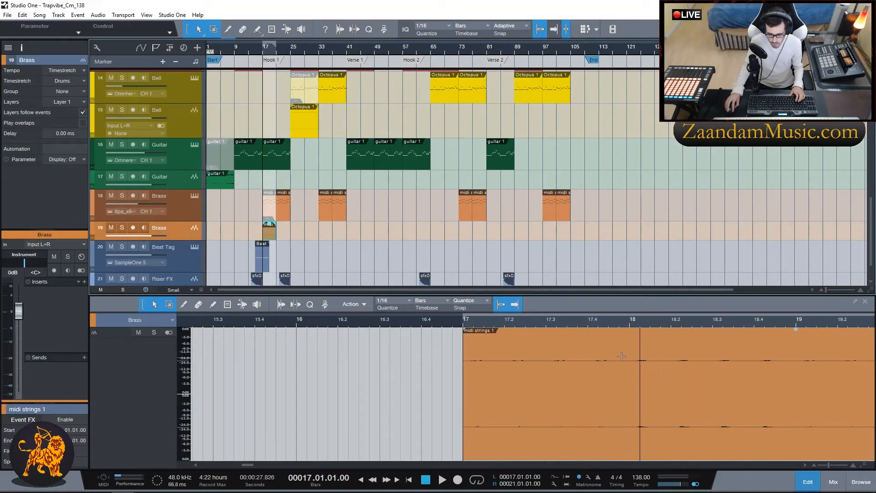
Delete the rendered Bell and Brass audio tracks, saving the song along the way.
scroll(698, 229, up, 3)
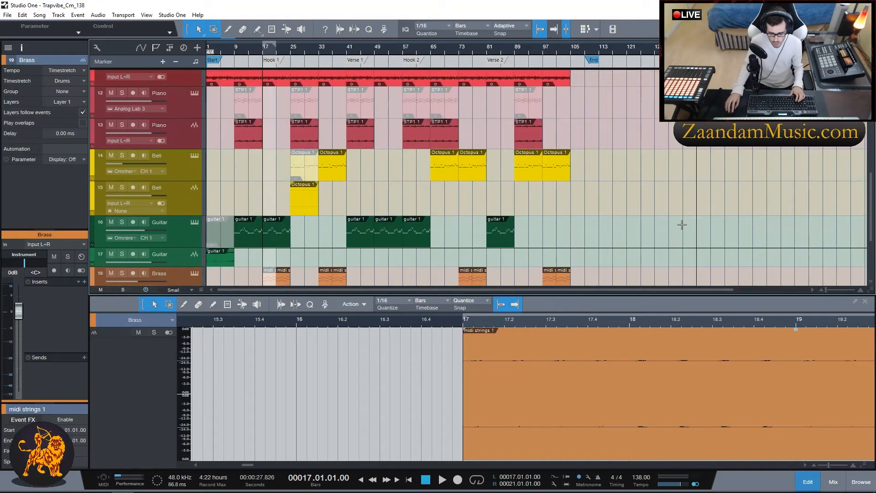
click(177, 201)
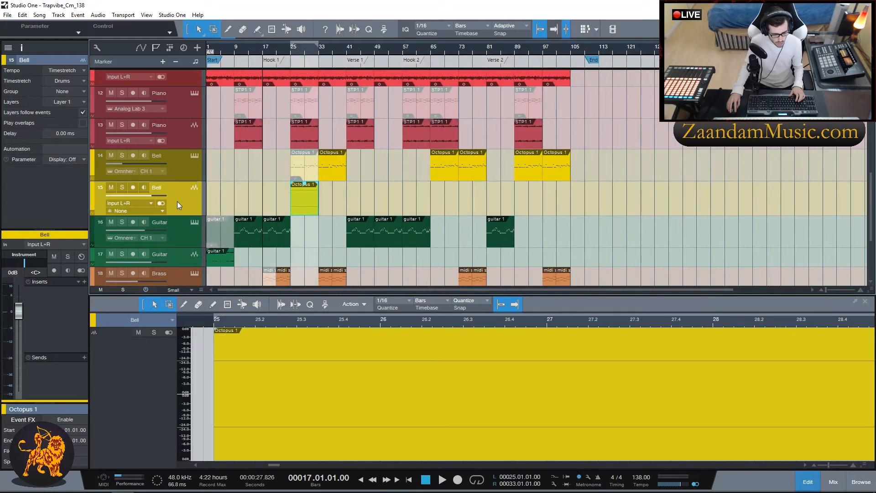
key(Delete)
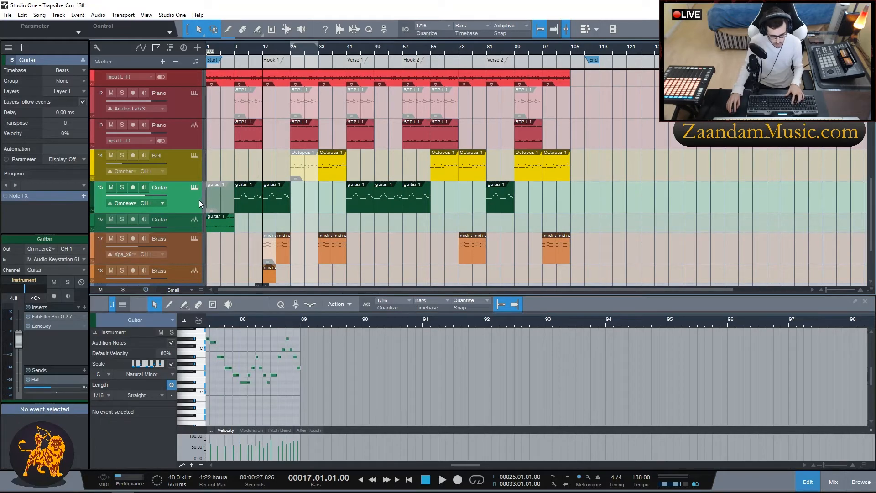
scroll(181, 204, down, 3)
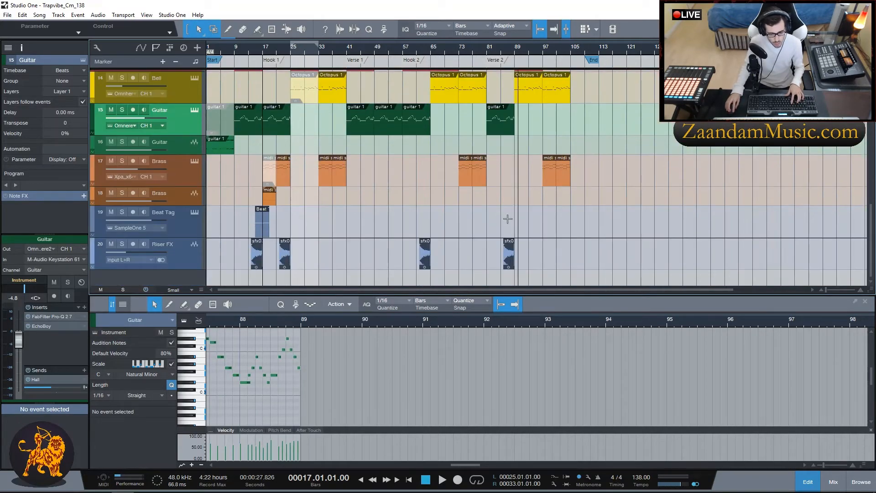
click(175, 200)
key(ctrl+s)
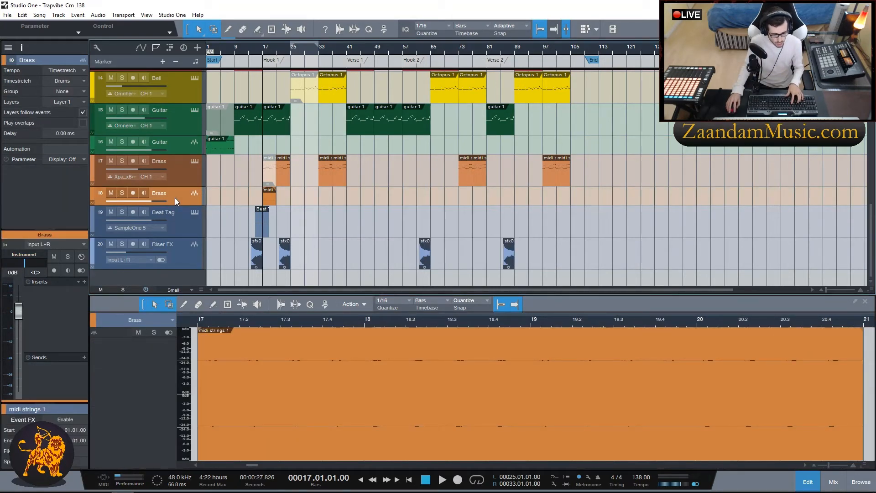
key(Delete)
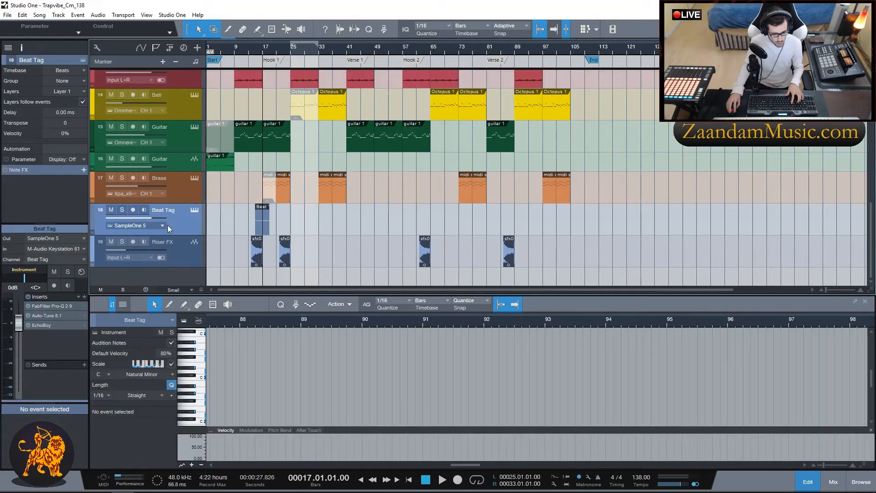
Unmute the original instrument events: Brass at bar 17, Guitar at bar 1 and Bell at bar 25.
click(185, 191)
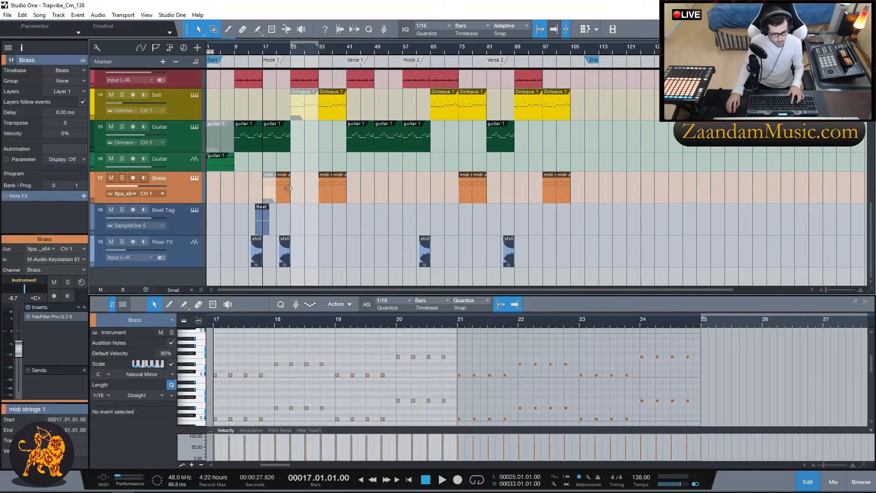
click(253, 191)
click(268, 191)
key(p)
key(l)
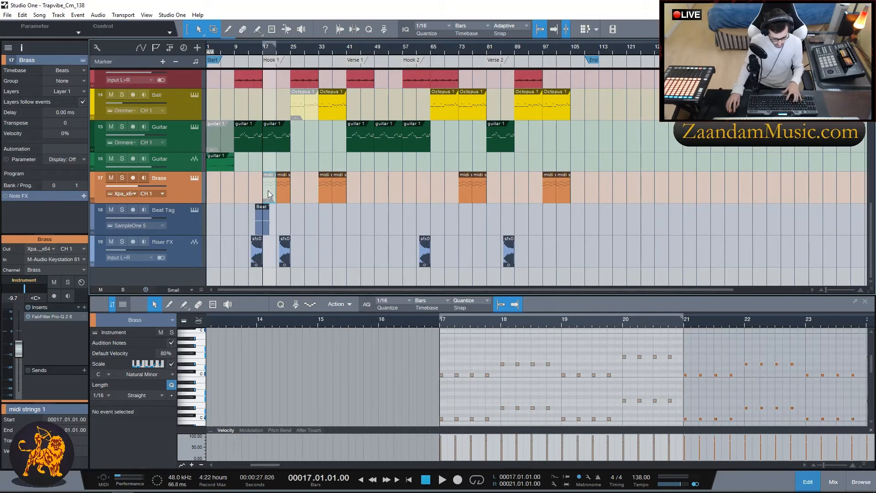
click(213, 142)
key(p)
key(l)
click(304, 112)
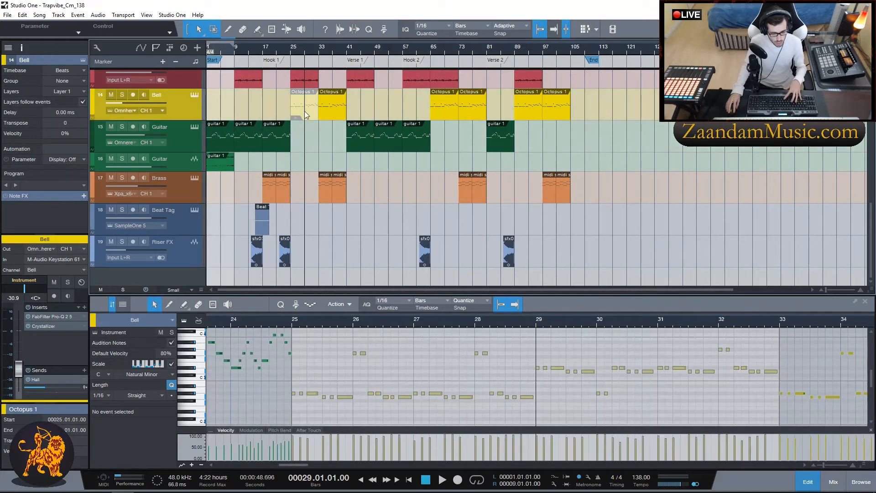
key(p)
key(l)
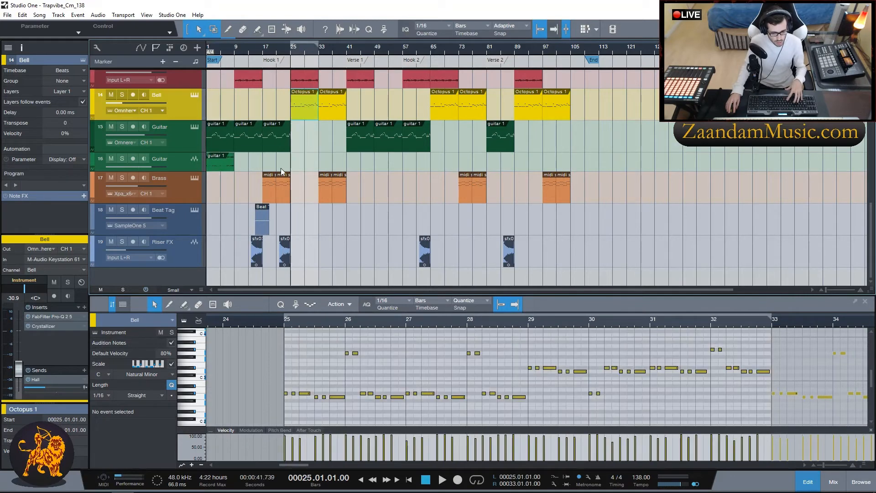
Delete the rendered Guitar audio track below the Guitar instrument track.
scroll(273, 178, up, 2)
click(221, 218)
key(p)
key(l)
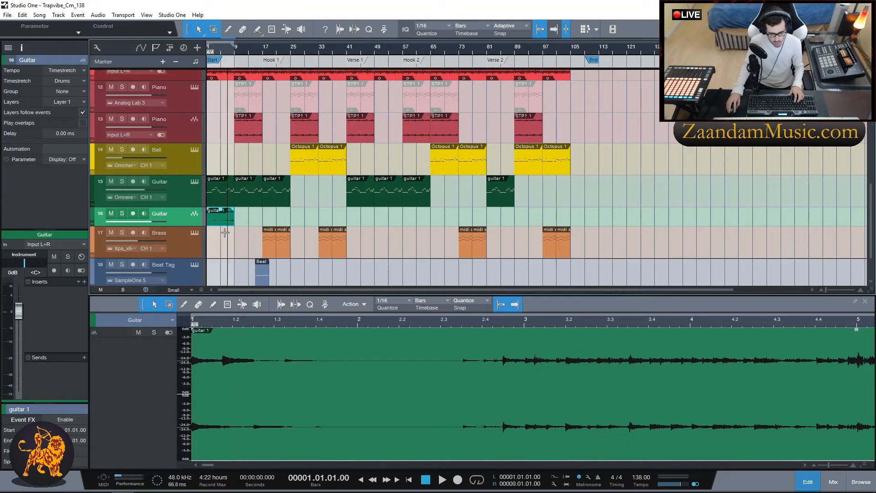
key(shift+t)
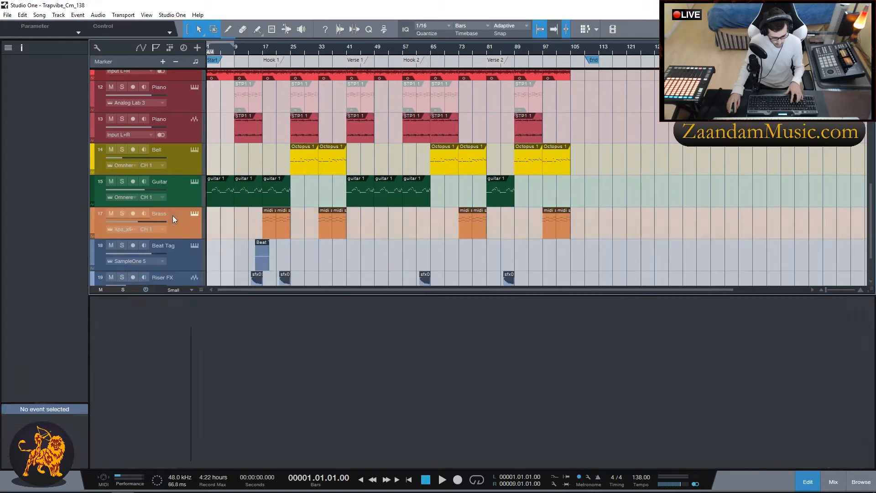
scroll(358, 239, up, 1)
scroll(356, 242, down, 1)
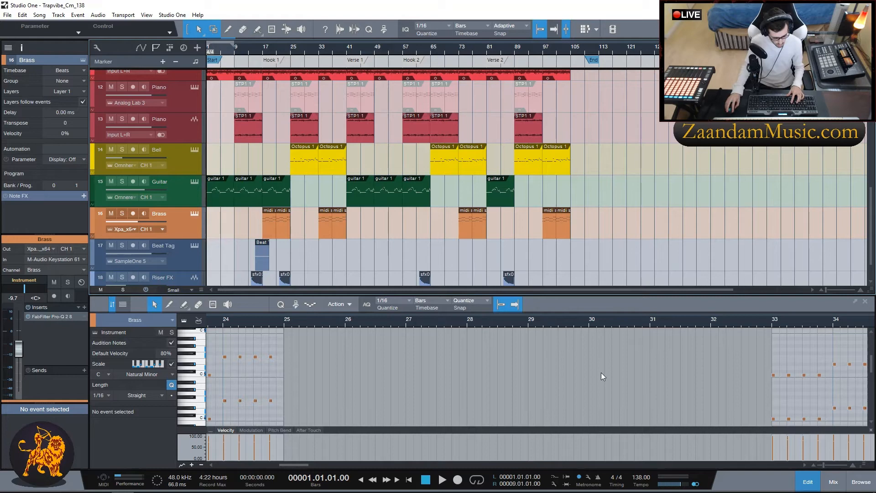
Show the mixer and reset the Bell channel's volume to 0 dB.
key(F3)
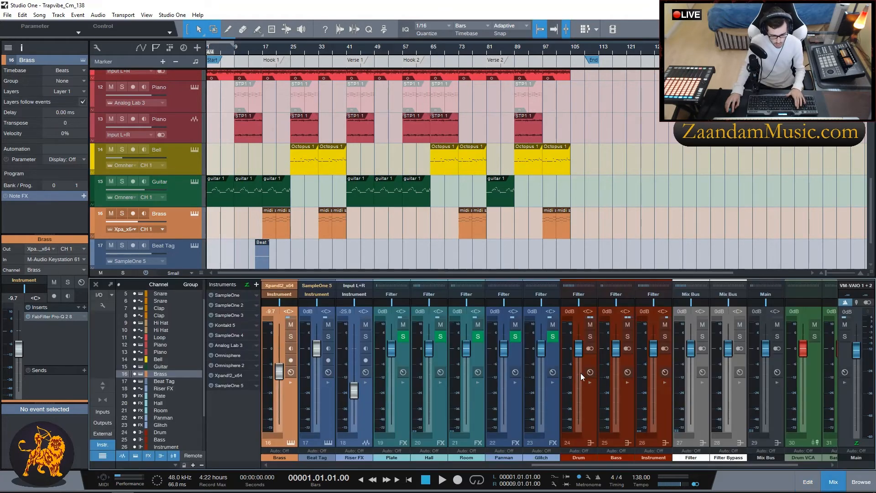
drag(612, 464, 456, 461)
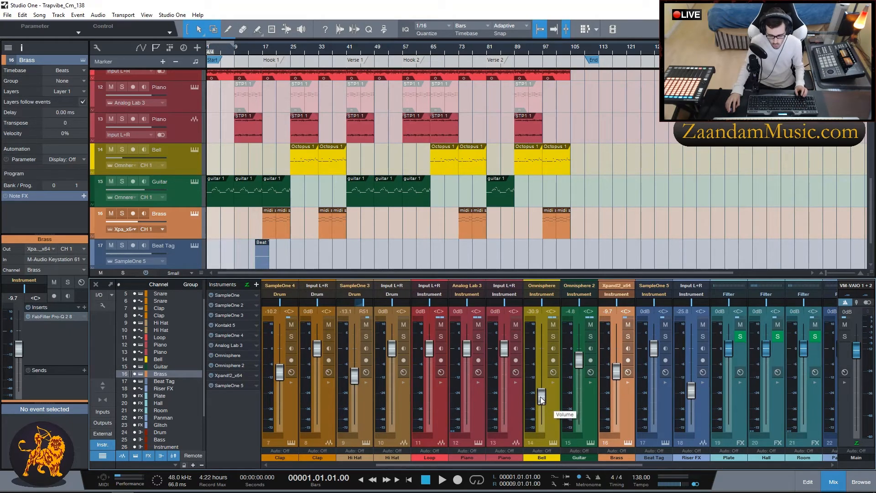
alt+click(541, 399)
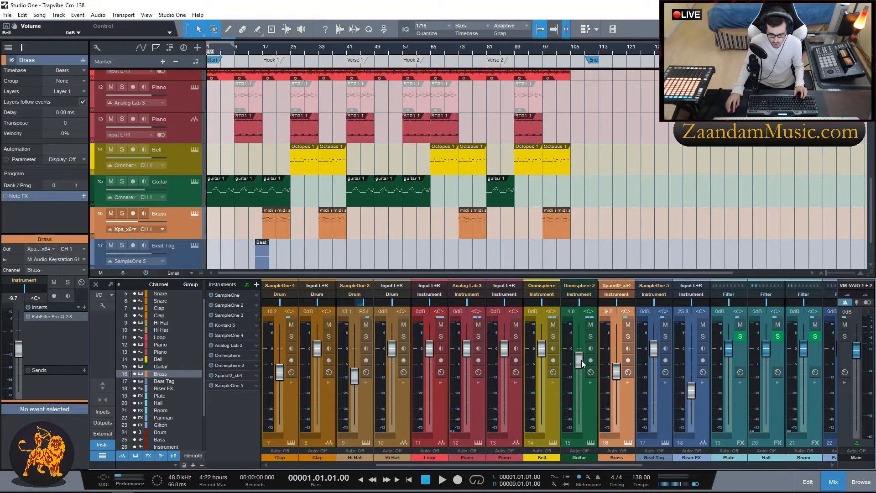
Reset the Guitar and Brass channel volumes to 0 dB and bounce the first Bell, Guitar and Brass instrument events to audio.
alt+click(617, 373)
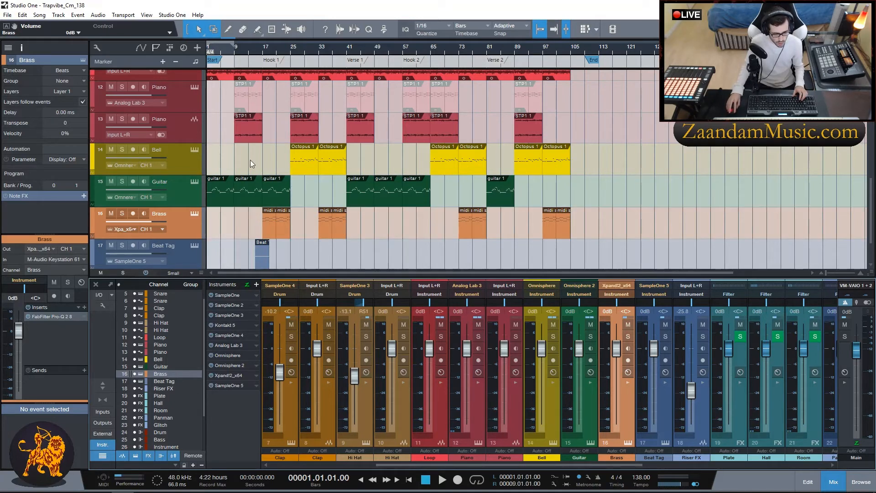
click(302, 169)
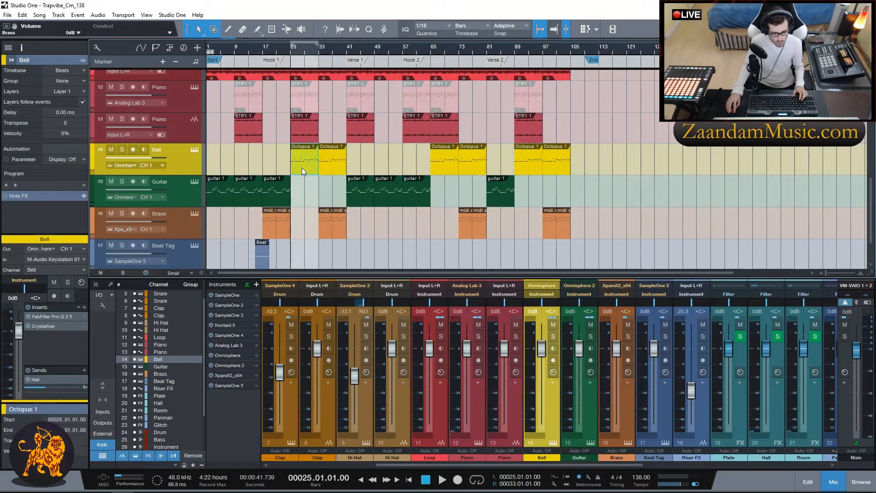
click(223, 201)
click(266, 232)
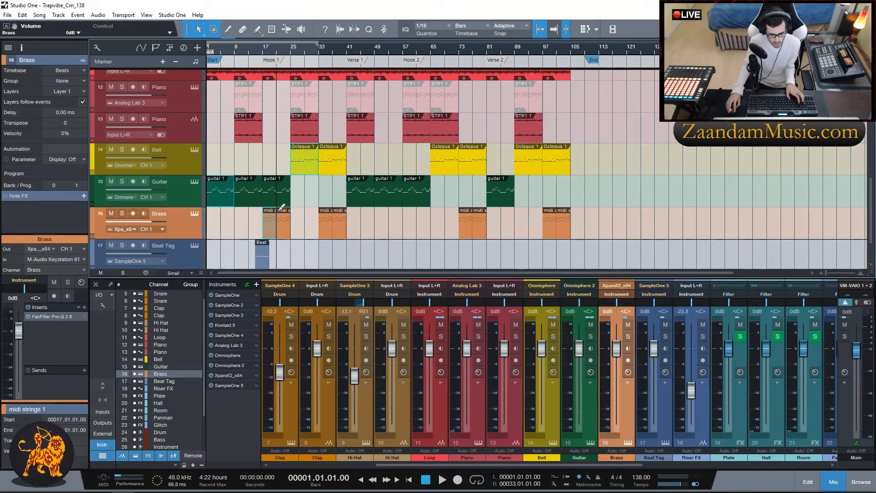
key(ctrl+b)
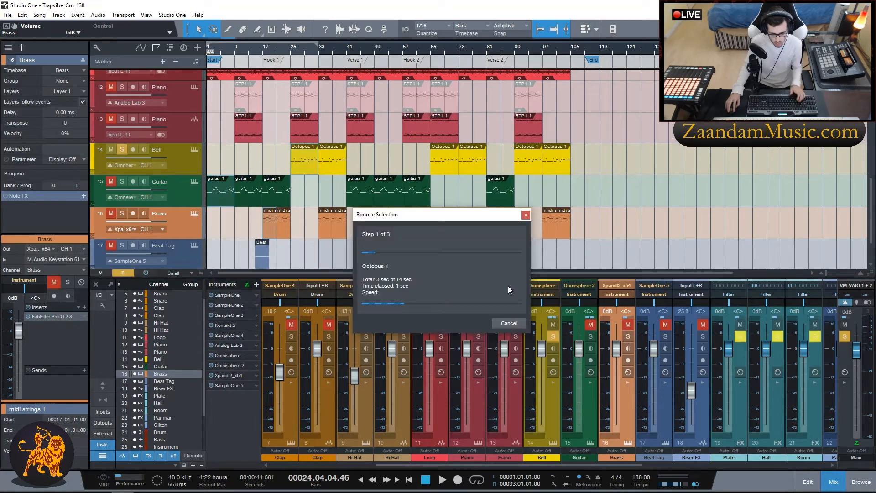
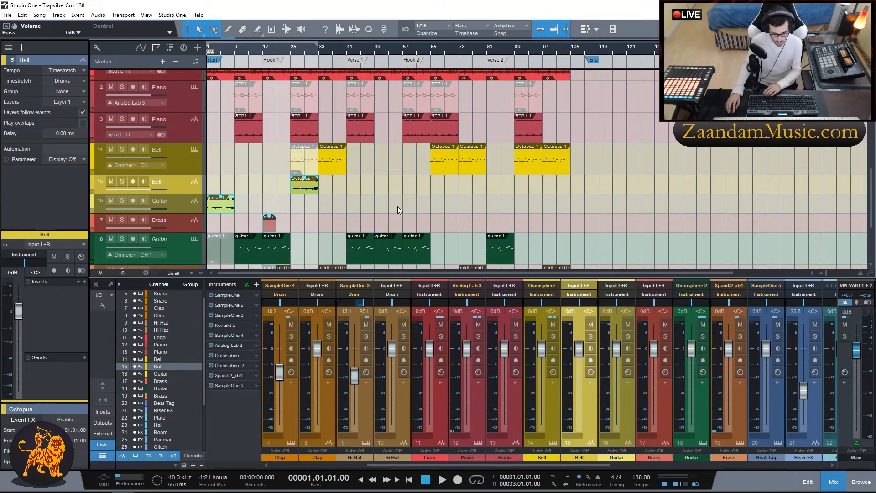
Hide the mixer and open the rendered Bell event at bar 25 in the editor to examine its waveform.
scroll(301, 206, down, 2)
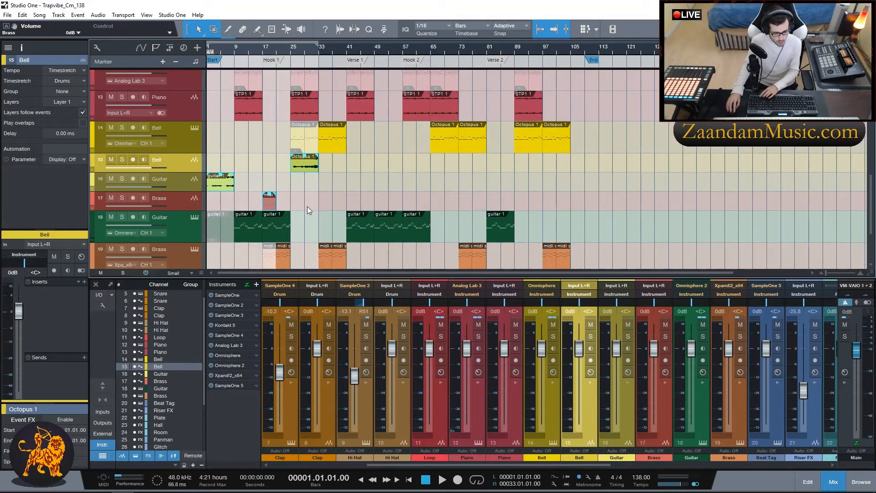
click(307, 166)
key(F3)
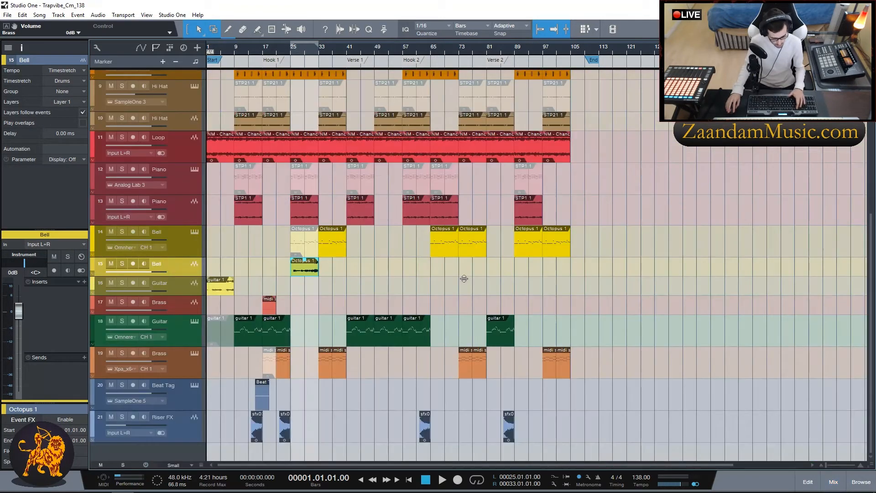
double_click(304, 270)
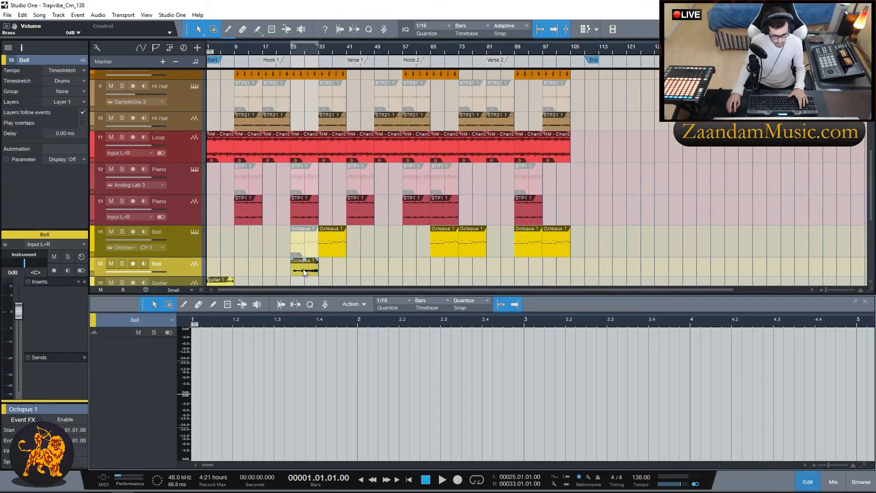
click(301, 269)
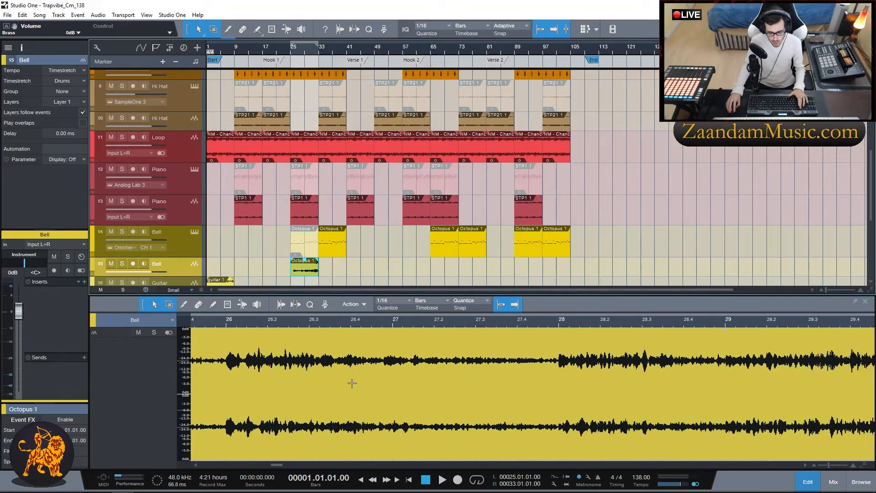
scroll(355, 267, down, 4)
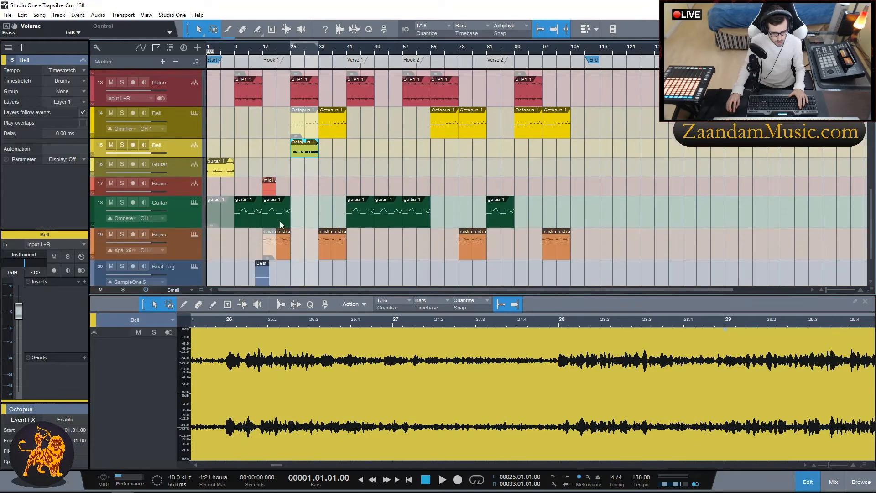
Duplicate the rendered Bell event to bars 33, 65, 73, 89 and 97, matching the instrument part above.
click(309, 130)
click(302, 154)
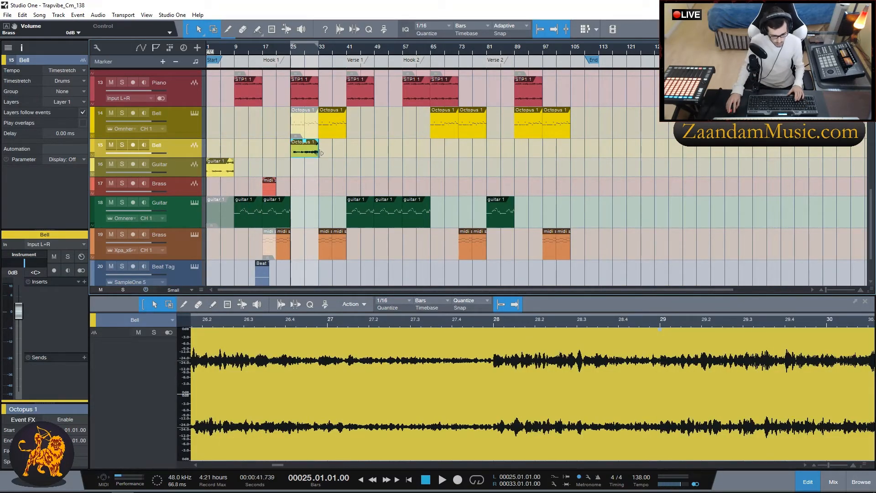
key(d)
key(d)
drag(358, 152, 528, 153)
key(d)
key(d)
key(d)
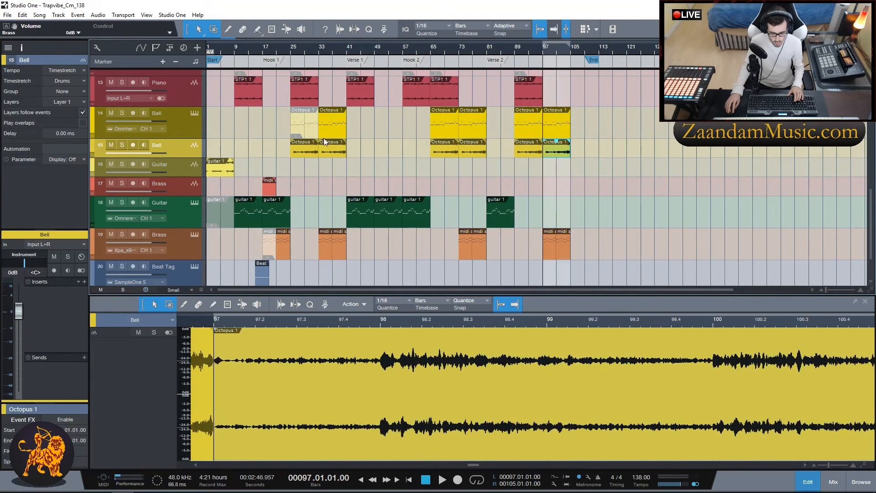
Mute the remaining Bell instrument events at bars 33, 65, 73, 89 and 97.
click(331, 127)
shift+click(437, 128)
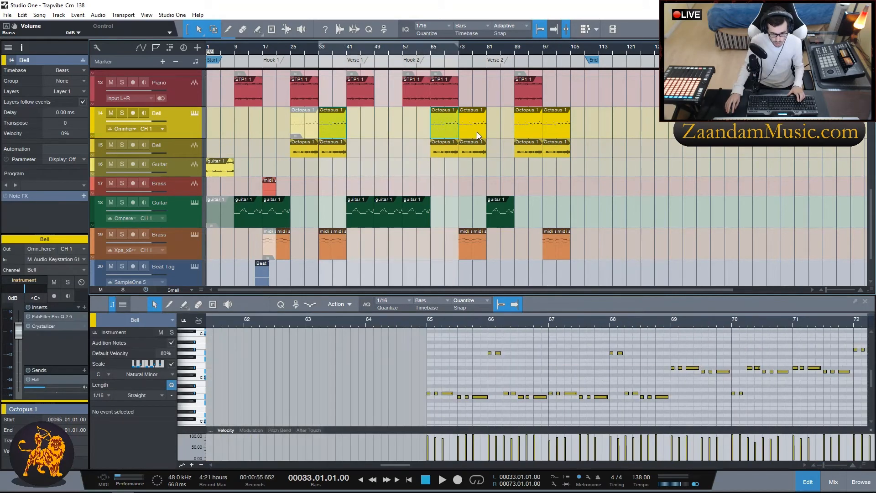
shift+click(477, 133)
shift+click(529, 133)
shift+click(552, 132)
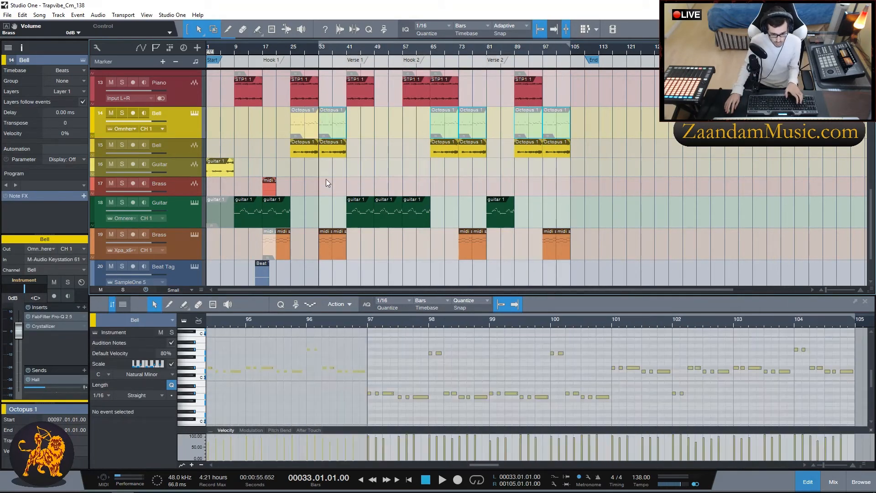
Move the rendered Guitar audio track directly below the Guitar instrument track and recolor it green to match.
click(221, 169)
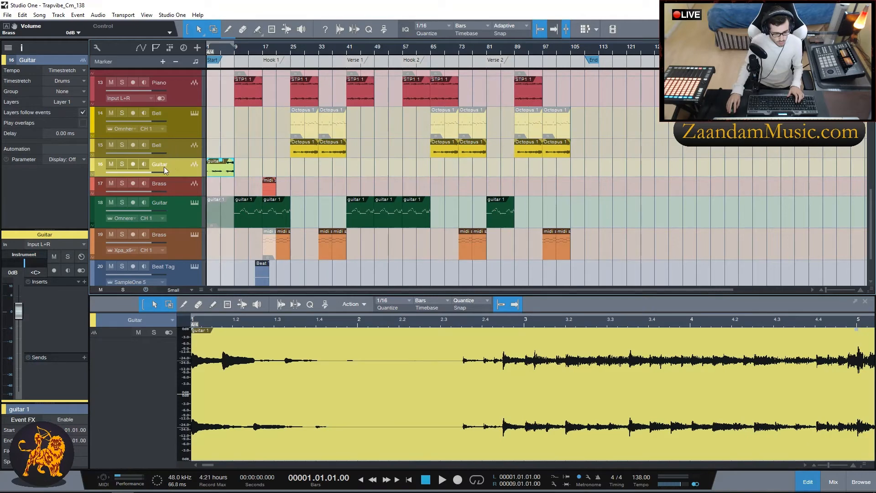
drag(168, 223, 168, 226)
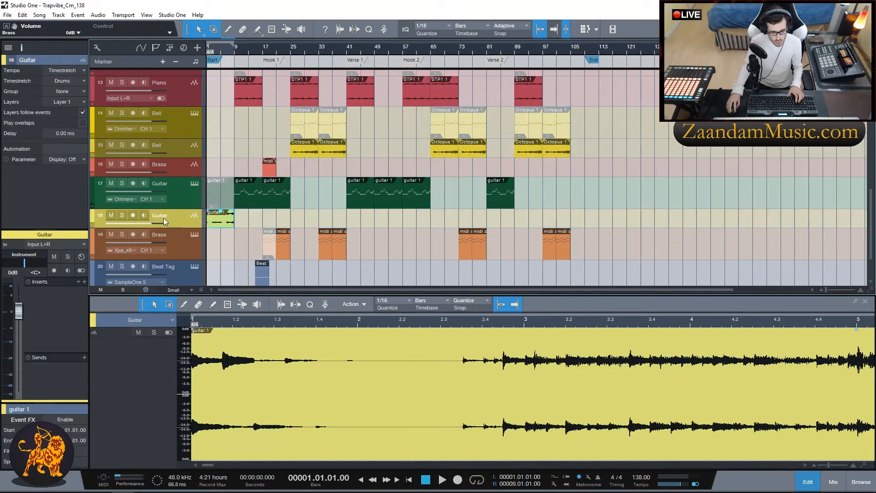
click(92, 217)
click(170, 224)
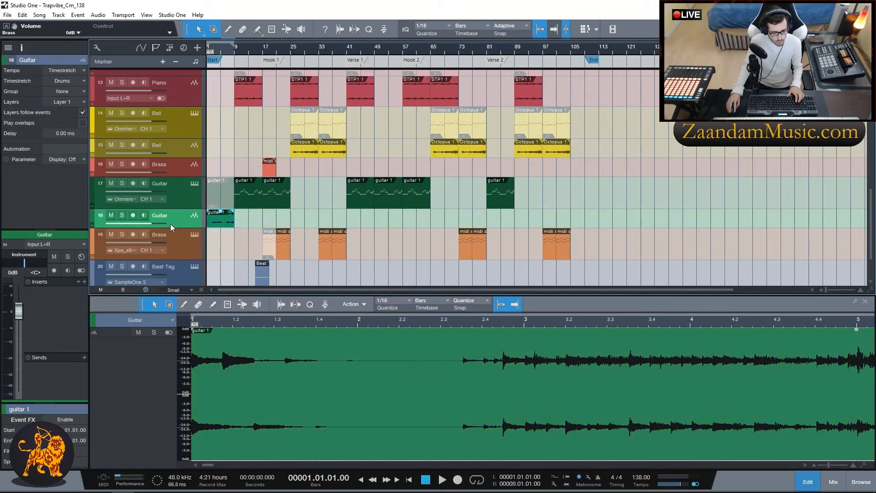
Duplicate the rendered Guitar event to bars 9, 17, 41, 49, 57 and 81.
click(220, 220)
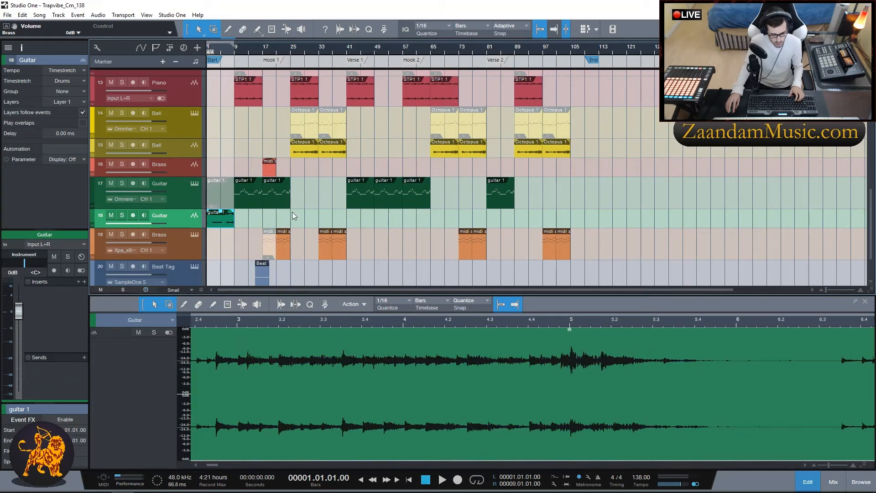
key(d)
key(d)
key(d)
drag(301, 218, 360, 220)
key(d)
key(d)
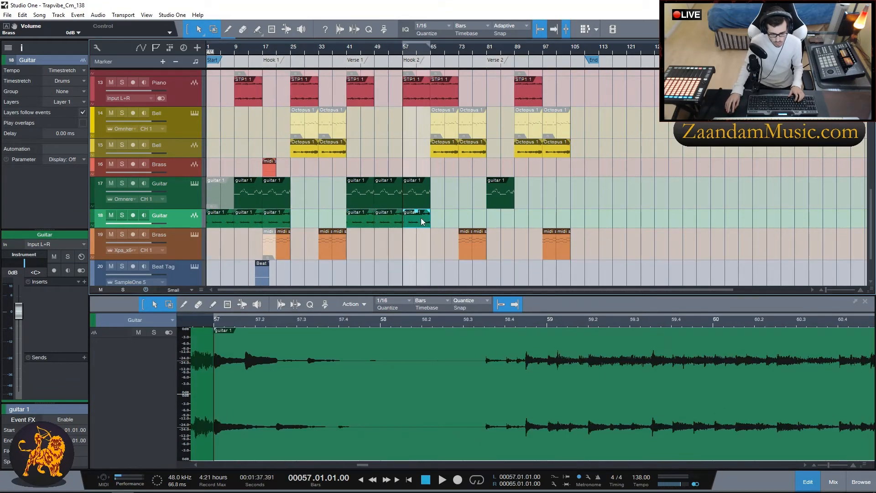
key(d)
drag(452, 218, 501, 216)
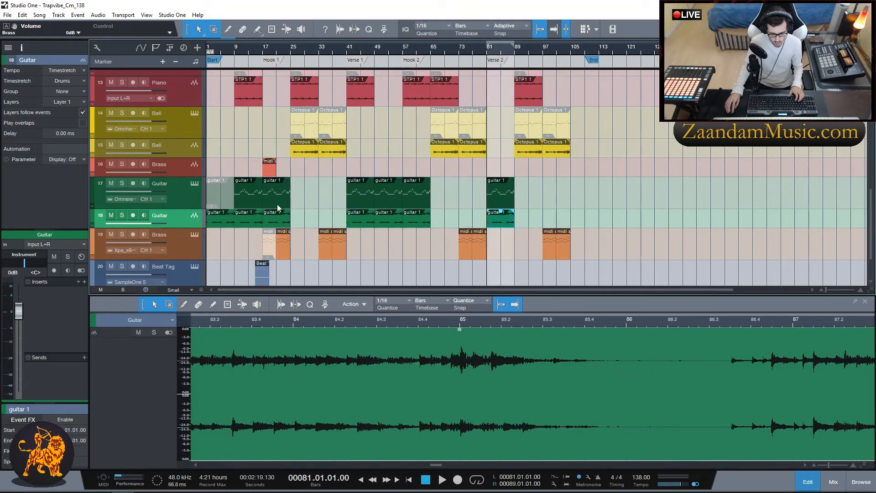
Mute the remaining Guitar instrument events at bars 9, 17, 41, 49, 57 and 81.
click(252, 201)
shift+click(281, 201)
shift+click(364, 199)
shift+click(390, 198)
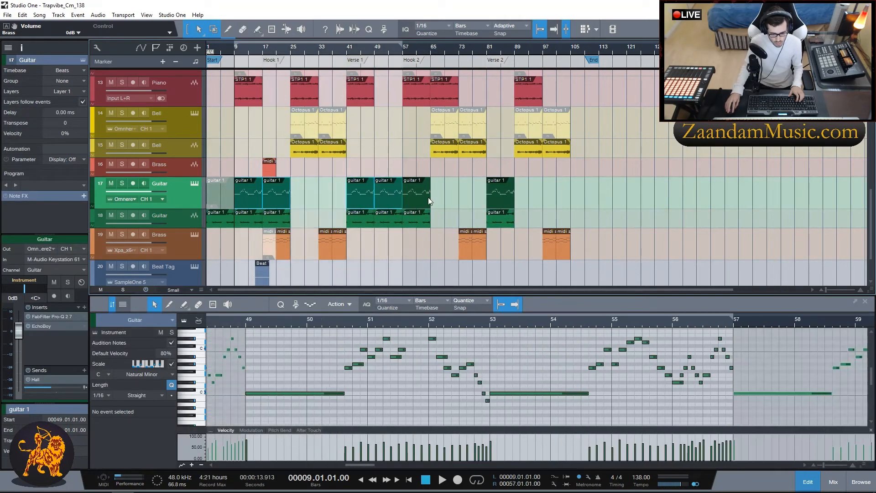
shift+click(429, 197)
shift+click(508, 202)
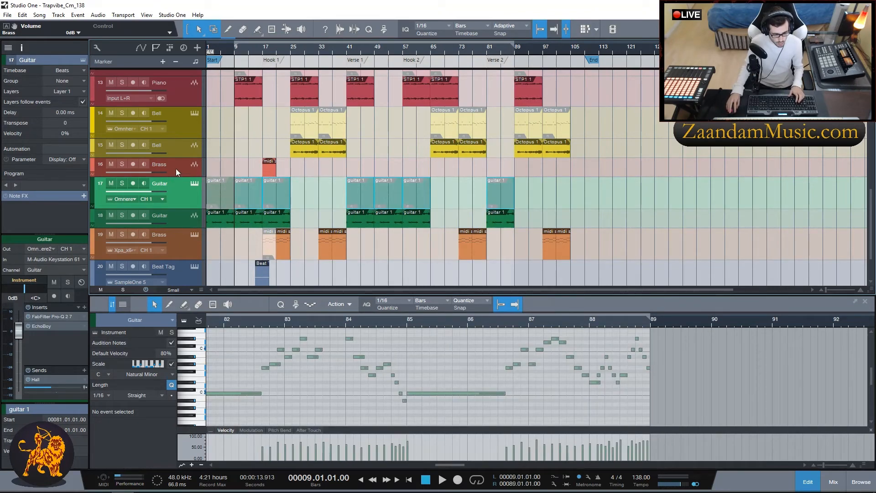
Examine the rendered Brass event's waveform at bar 17 in the editor and check its channel in the mixer.
click(269, 167)
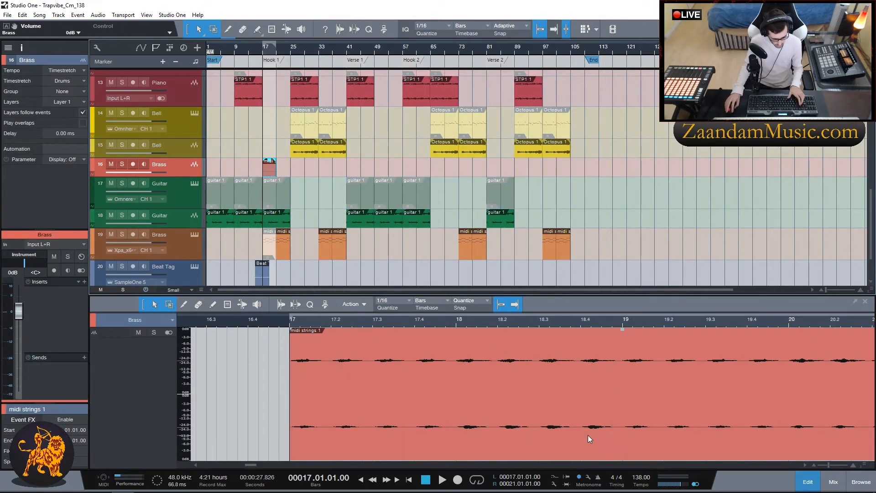
key(F3)
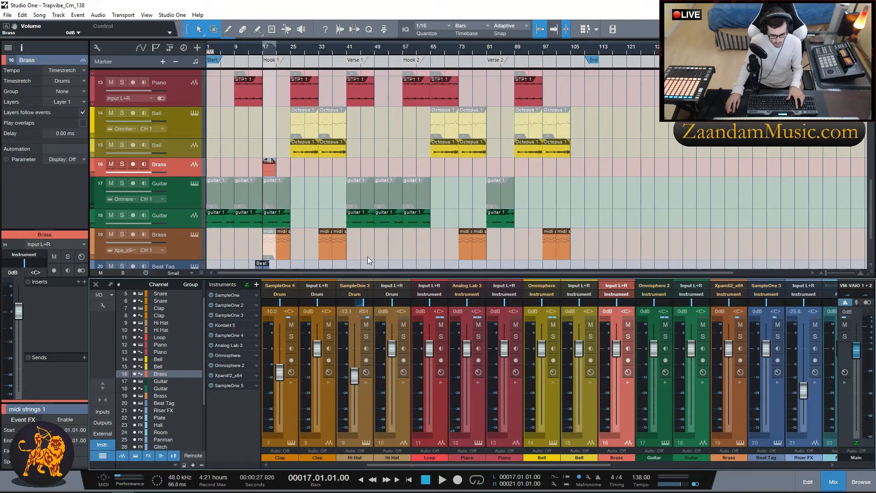
scroll(387, 254, up, 4)
scroll(283, 245, down, 4)
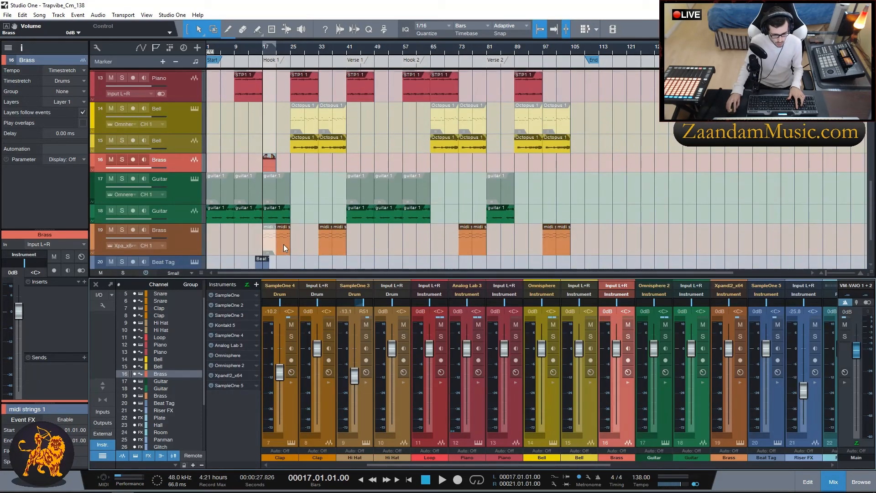
double_click(270, 164)
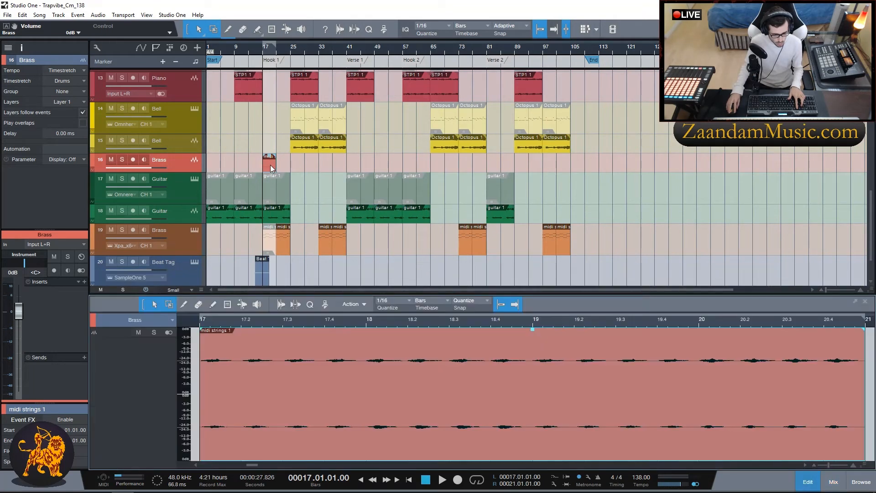
Solo the rendered Brass track, play it back from bar 17, and turn the solo off again.
click(122, 160)
key(space)
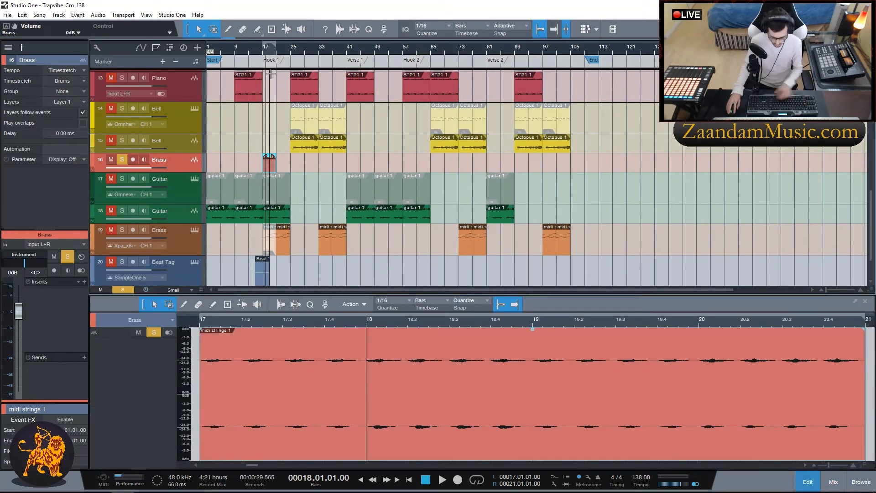
key(space)
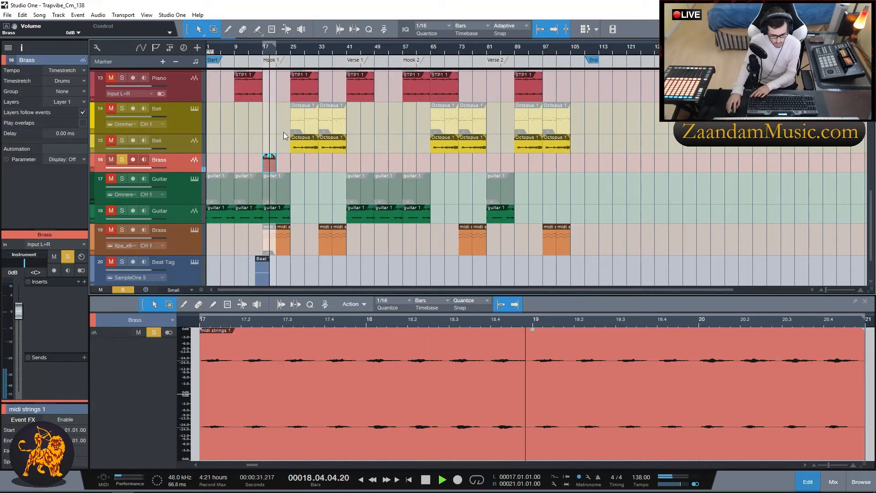
key(space)
click(122, 159)
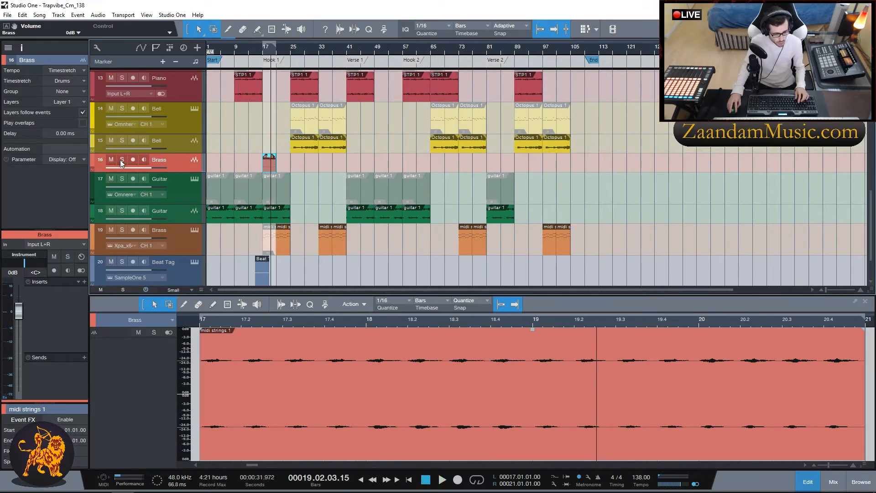
Move the rendered Brass audio track directly below the Brass instrument track and recolor it orange to match.
click(271, 169)
drag(172, 163, 166, 251)
click(93, 242)
click(125, 297)
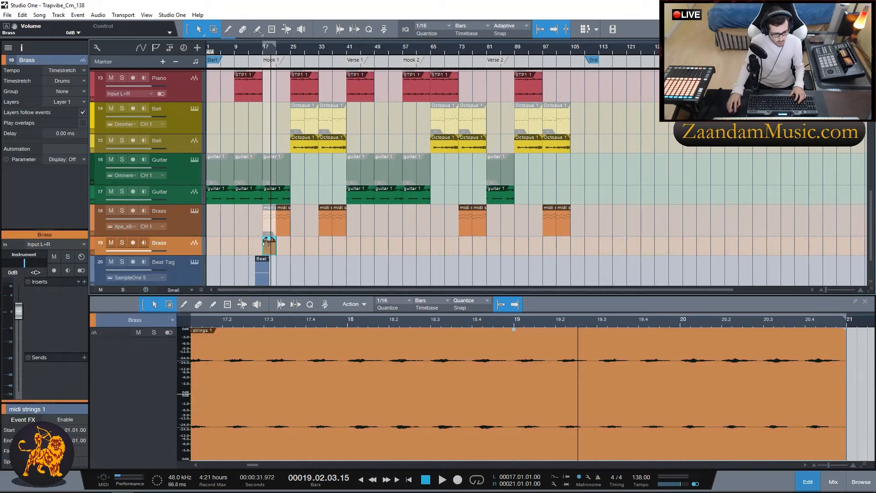
Close the editor and duplicate the rendered Brass event to bars 21, 33 and 37.
scroll(269, 245, up, 3)
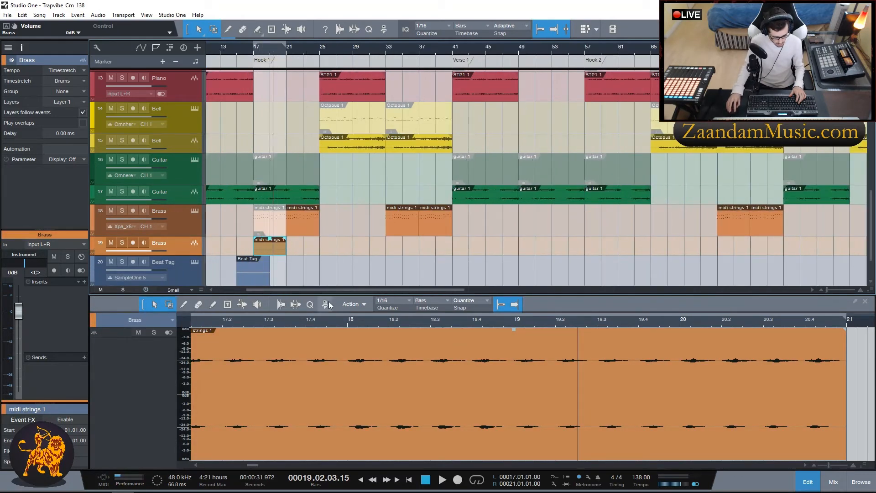
key(F2)
key(d)
drag(270, 369, 400, 366)
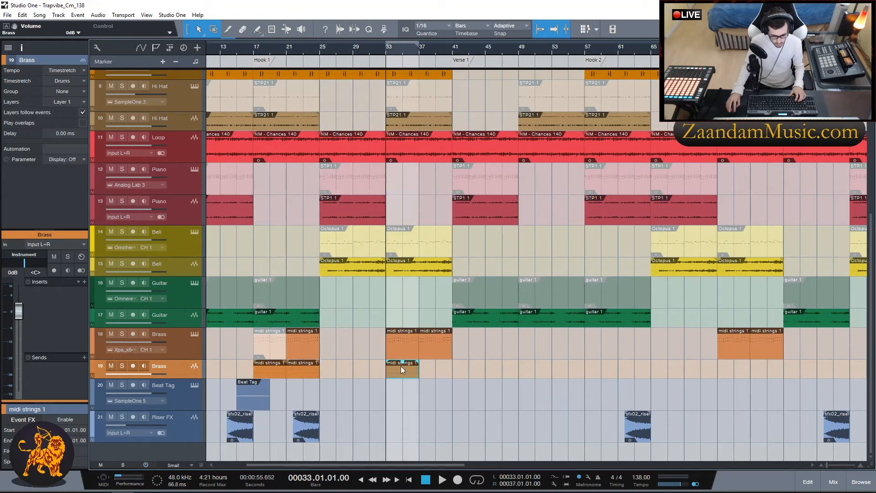
key(d)
Place further copies of the rendered Brass event at bars 73, 77, 97 and 101, undoing the surplus copy at bar 105.
key(d)
drag(464, 372, 736, 371)
drag(396, 463, 489, 469)
key(d)
key(d)
drag(530, 370, 666, 371)
key(d)
key(d)
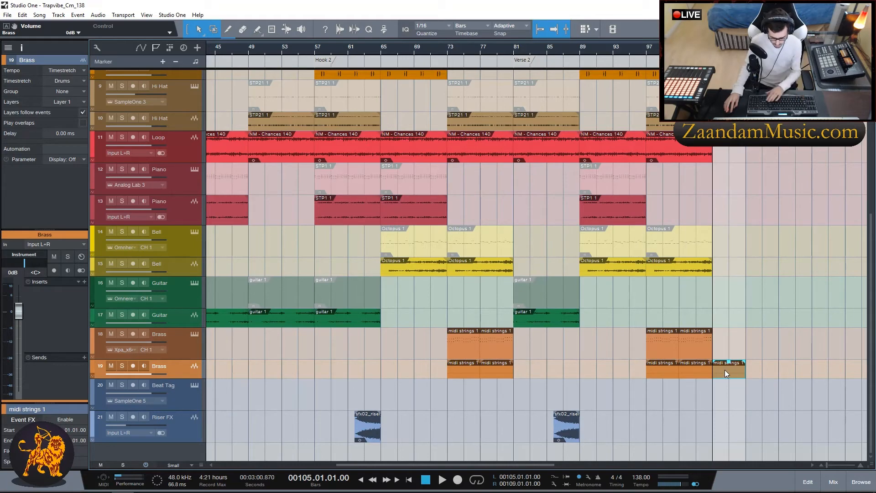
key(ctrl+z)
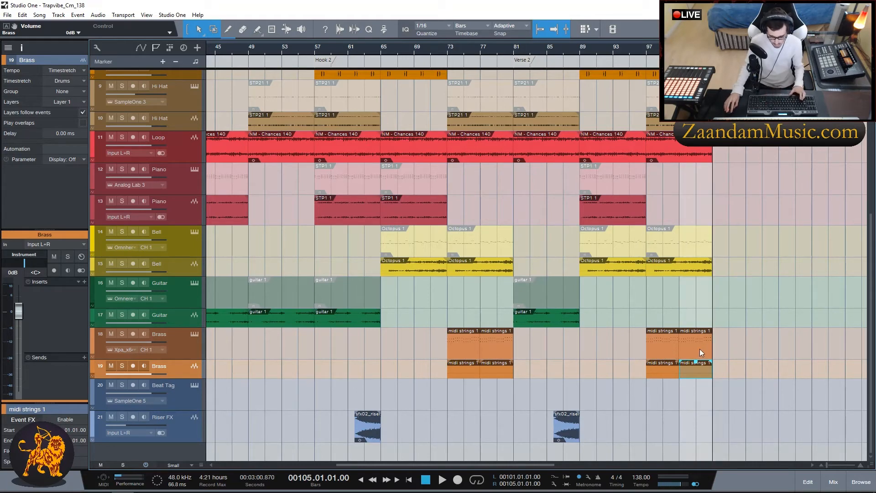
Mute the original Brass instrument events at bars 73, 77, 97 and 101.
shift+click(699, 349)
shift+click(664, 350)
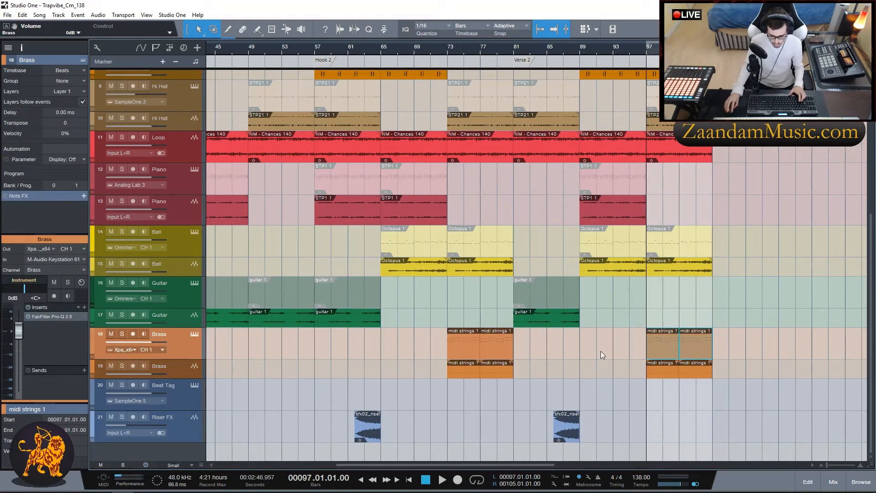
shift+click(486, 349)
shift+click(465, 350)
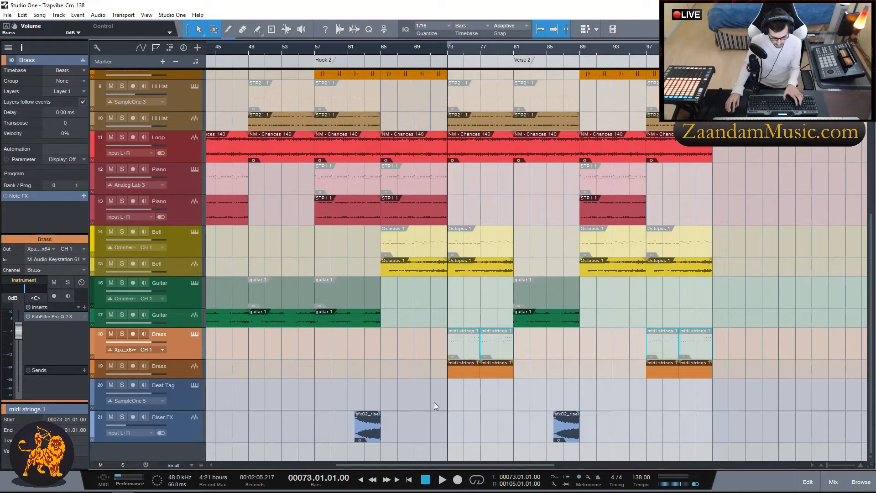
Mute the remaining original Brass instrument events at bars 21, 33 and 37.
drag(432, 464, 309, 458)
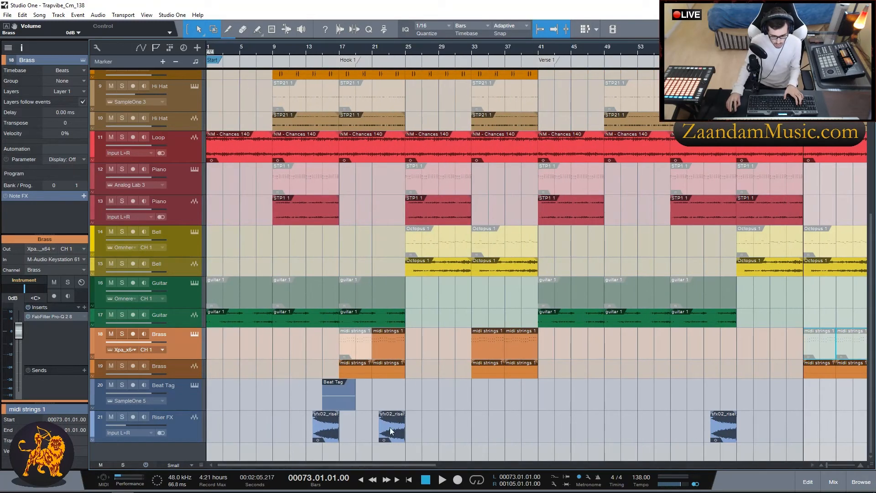
click(521, 349)
shift+click(482, 349)
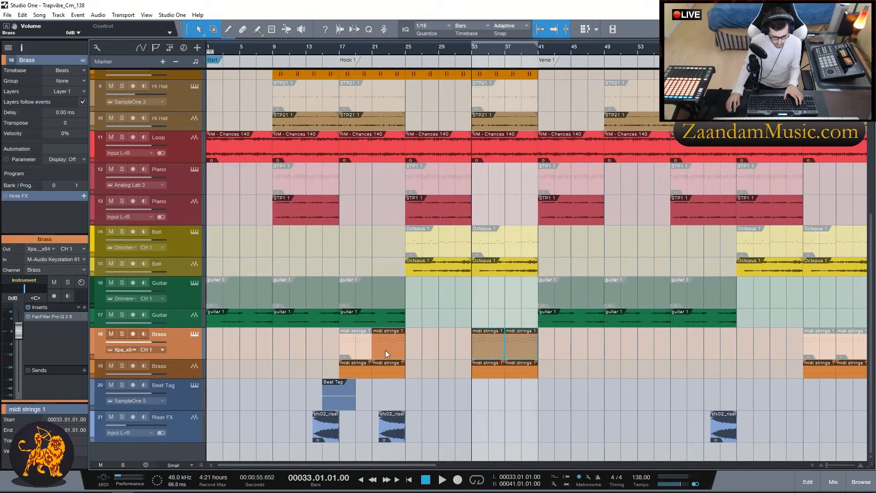
shift+click(385, 350)
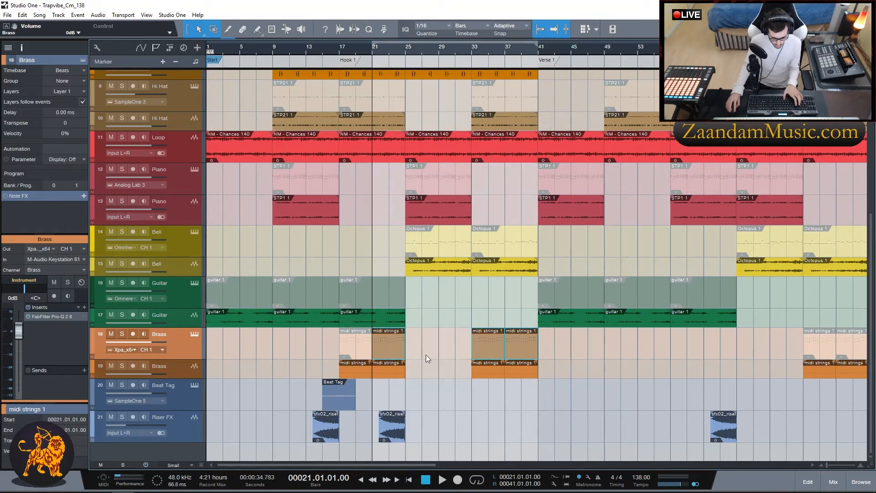
key(shift+m)
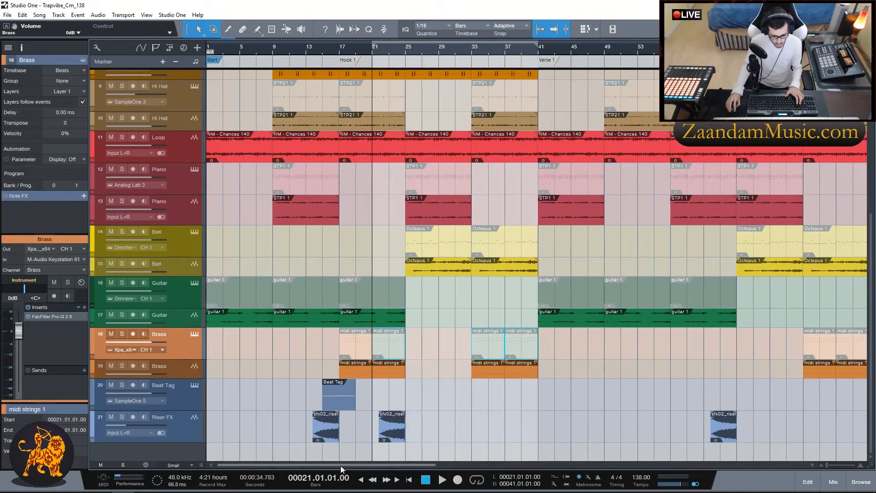
scroll(368, 46, down, 5)
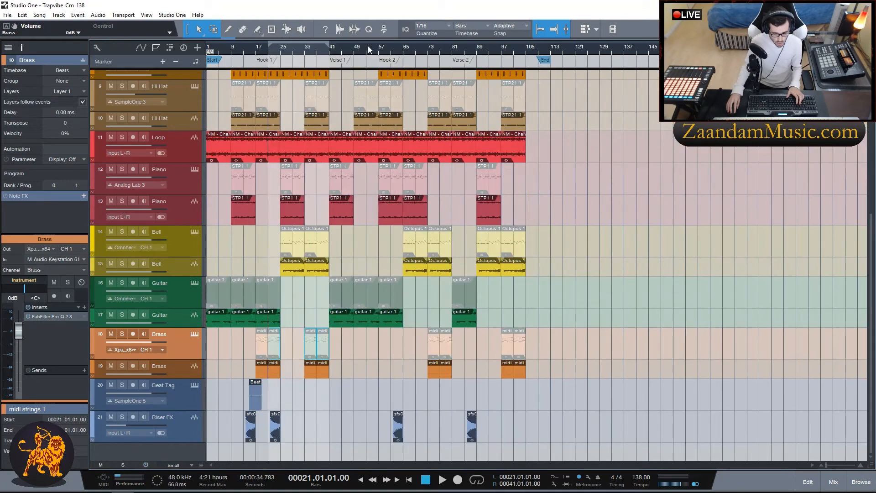
scroll(593, 256, up, 5)
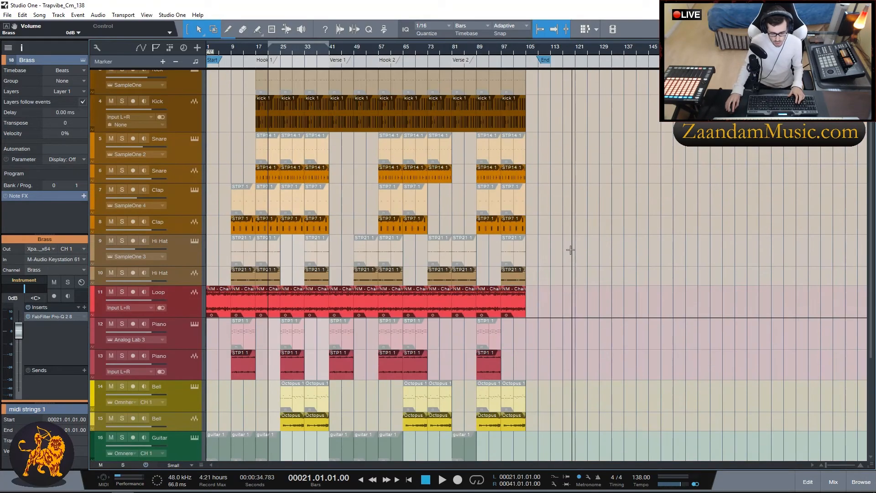
scroll(570, 250, up, 5)
scroll(564, 240, down, 4)
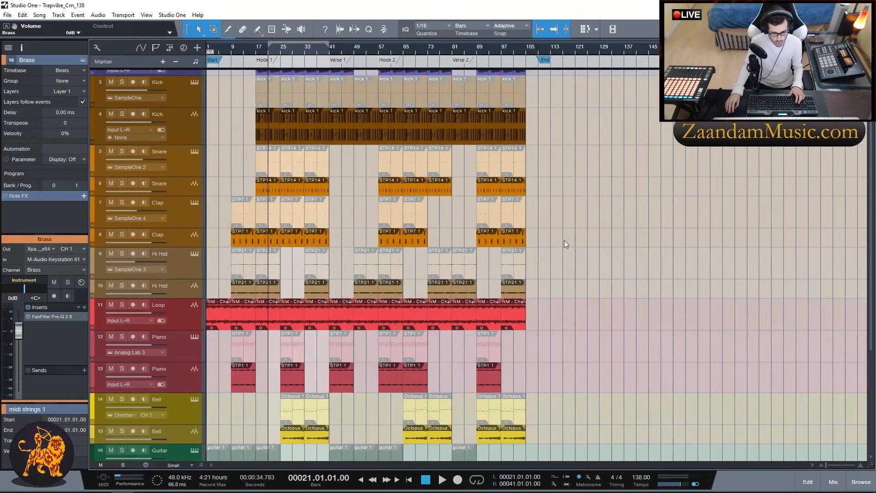
scroll(564, 240, down, 5)
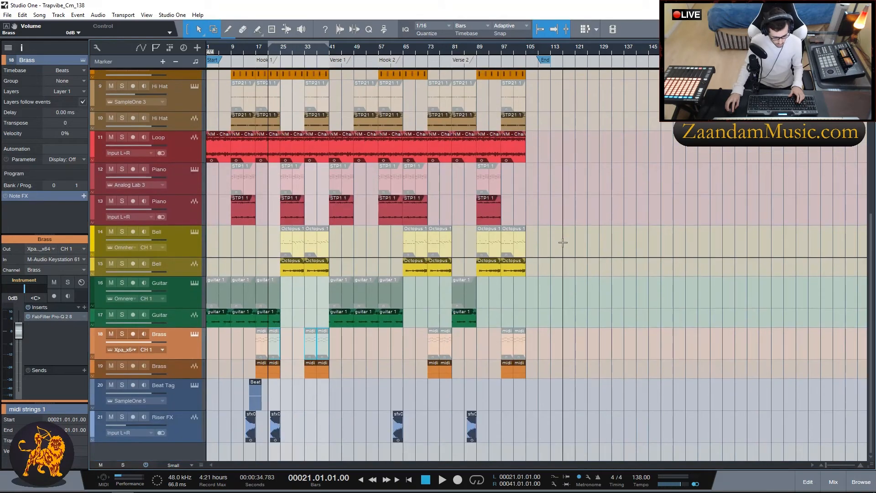
Show the mixer, expand the 808 instrument channel's inserts and open its Decapitator plug-in for viewing.
key(F3)
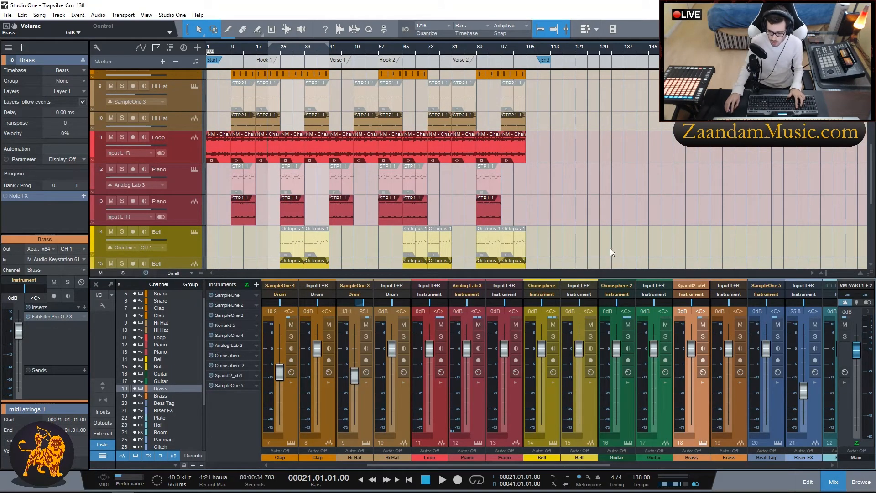
drag(477, 467, 357, 475)
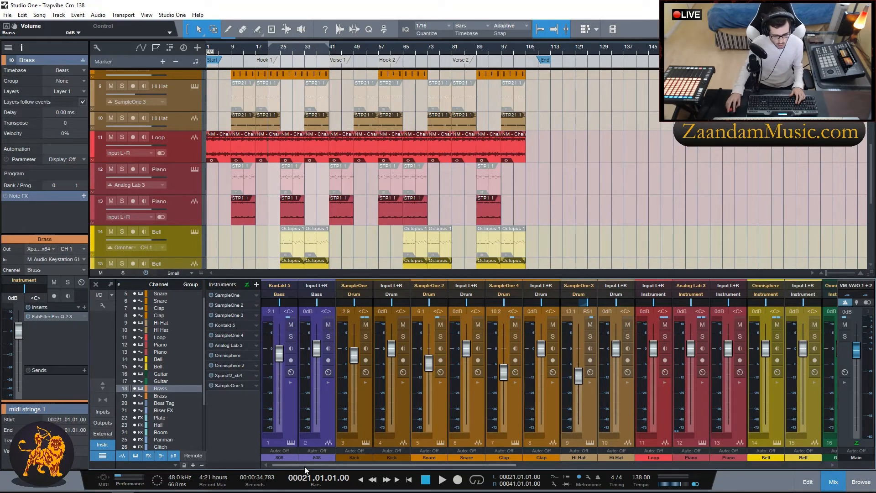
click(288, 408)
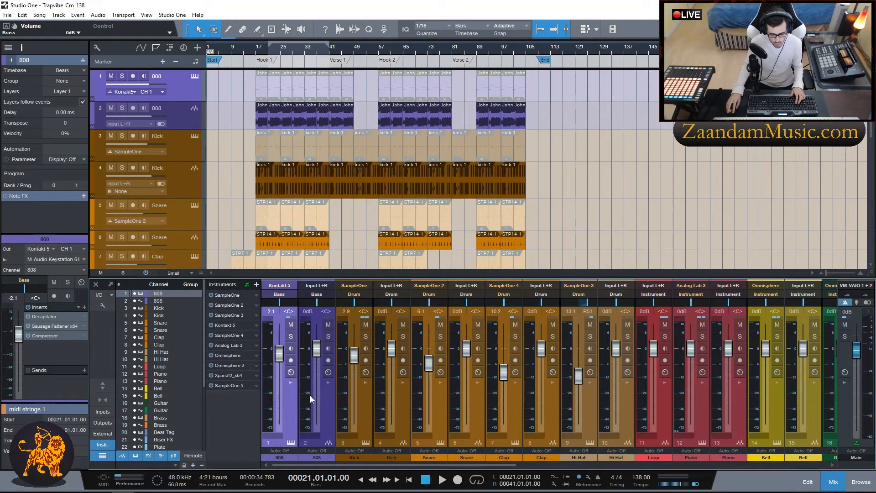
click(290, 383)
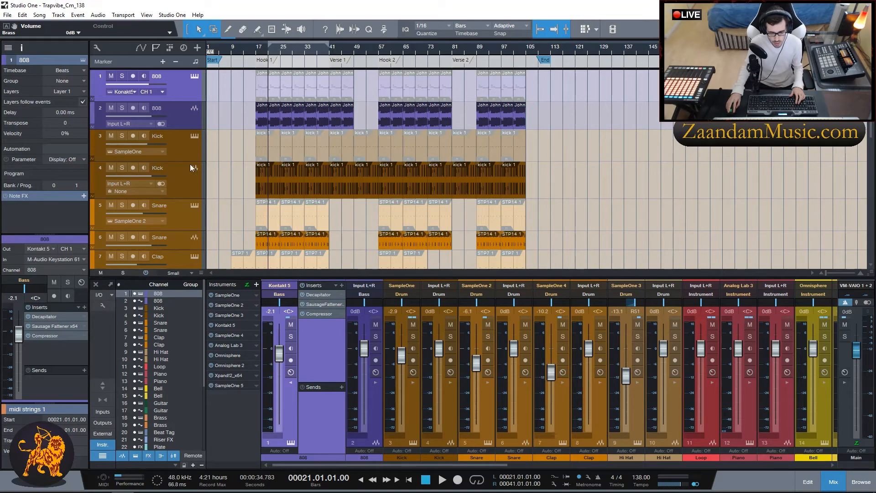
double_click(318, 294)
drag(311, 291, 480, 154)
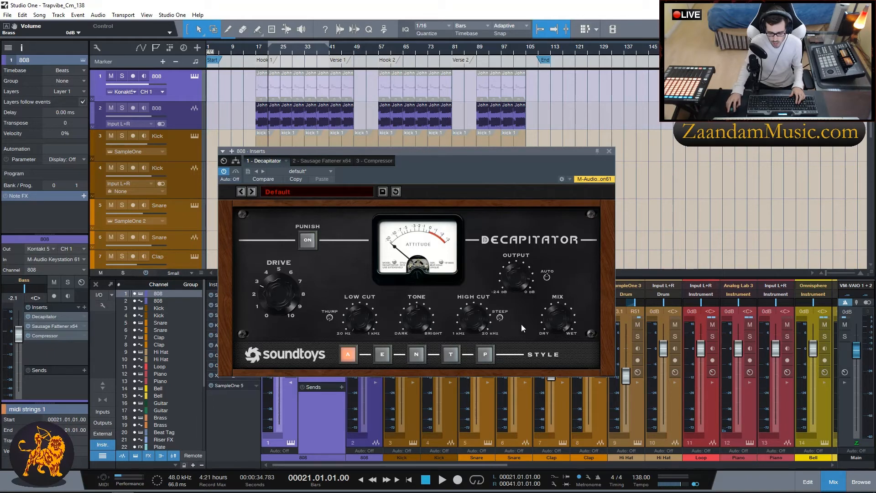
Play the rendered 808 audio track in solo with the 808 instrument track muted, closing Decapitator and stopping playback at the end.
key(s)
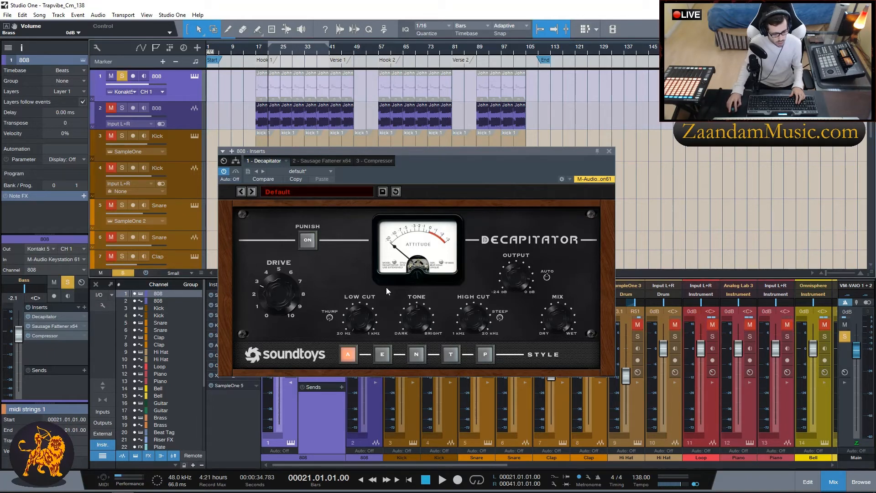
key(space)
click(111, 76)
click(122, 76)
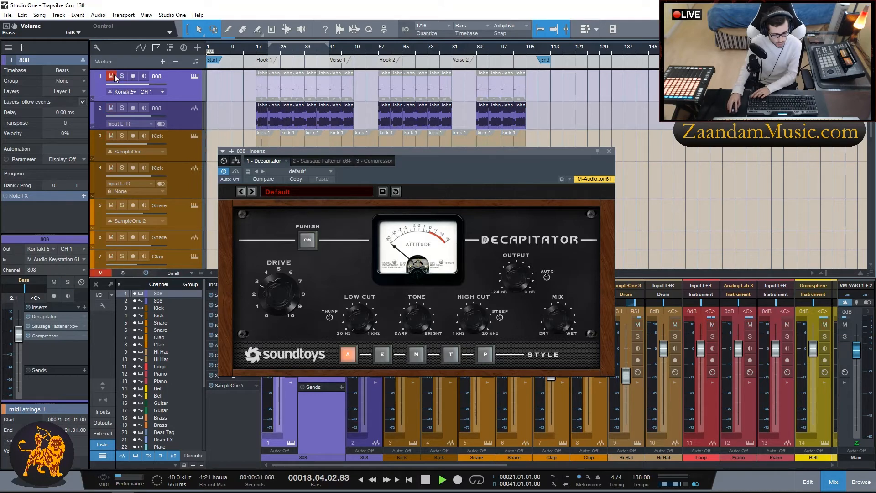
click(121, 76)
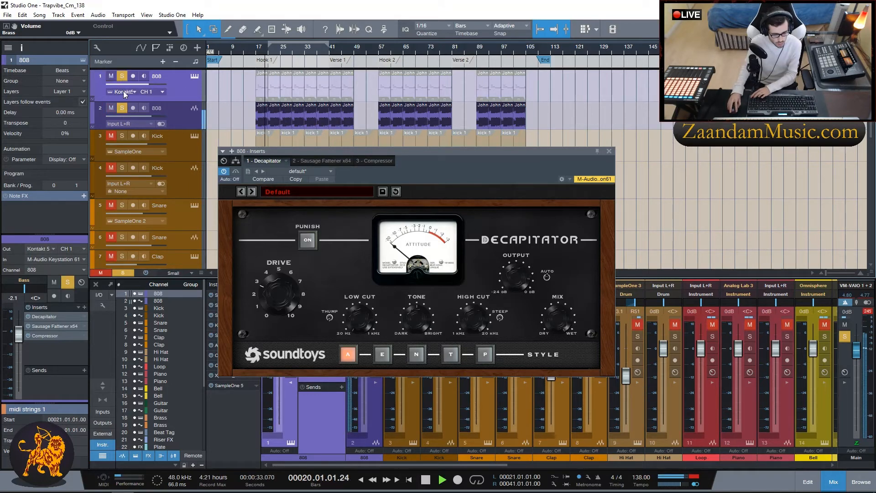
click(122, 76)
click(110, 76)
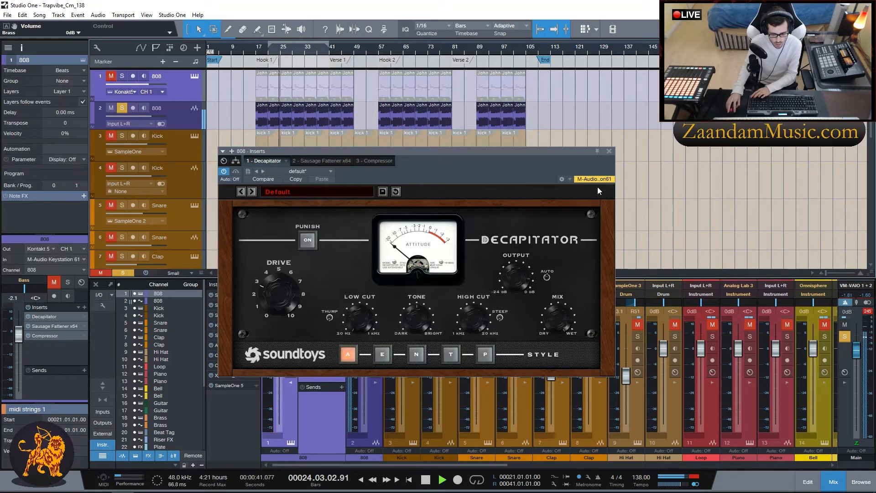
click(608, 153)
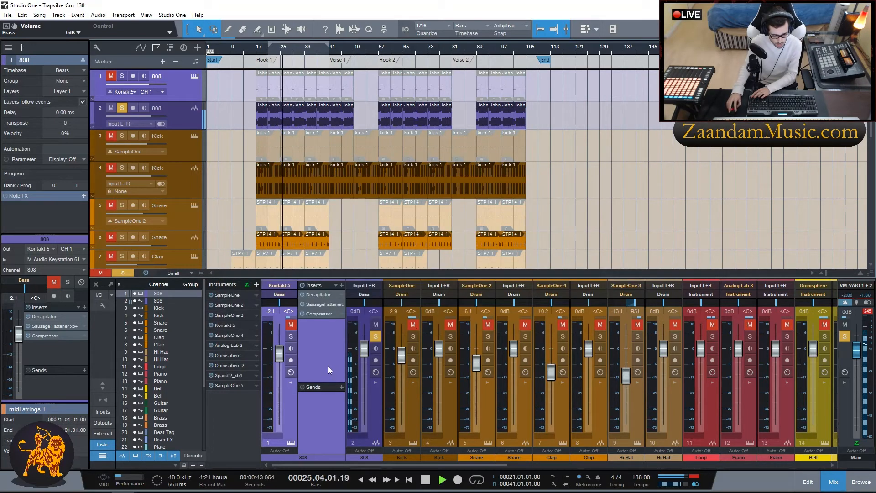
key(space)
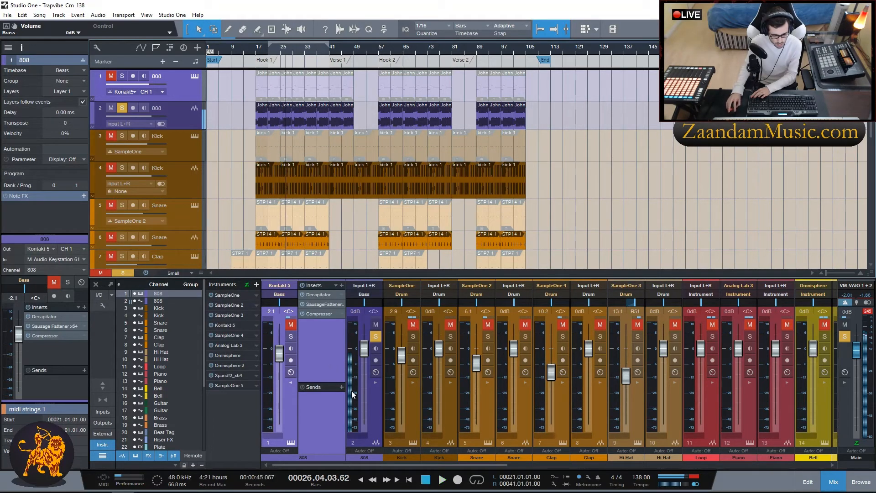
Inspect the Fatness and Color settings of the 808 instrument channel's Sausage Fattener insert and close the plug-in.
click(292, 382)
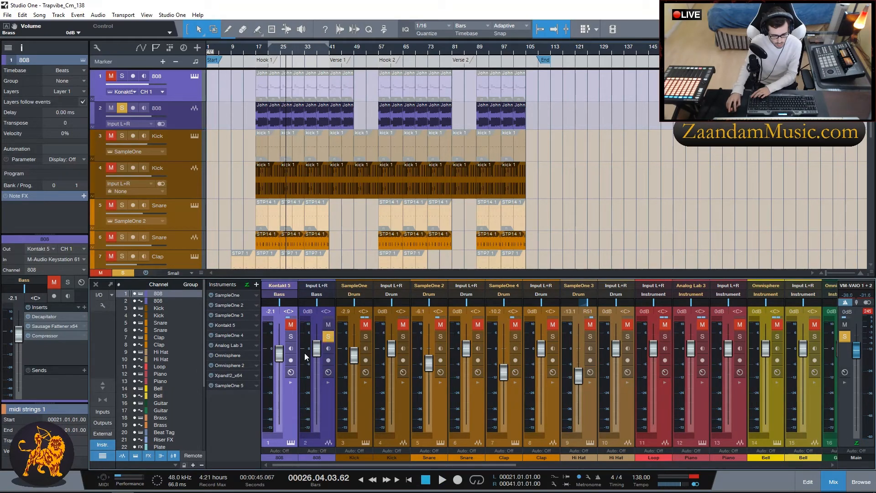
click(291, 383)
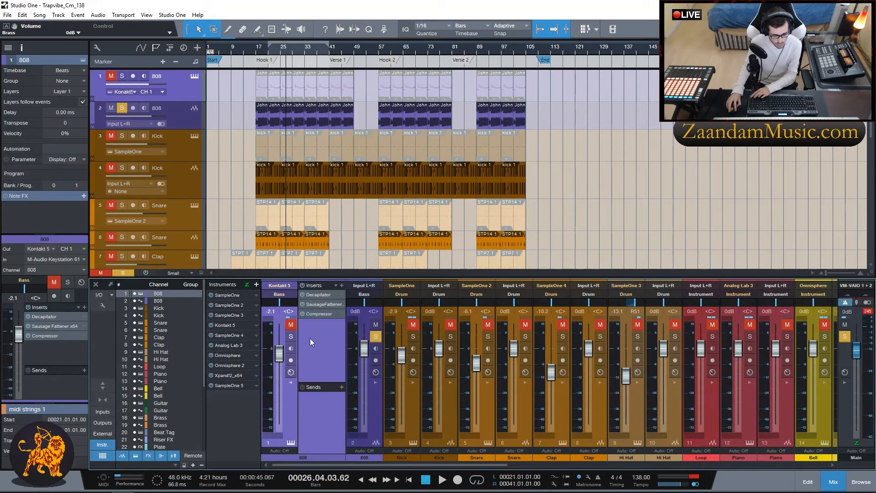
double_click(321, 304)
drag(400, 124, 478, 132)
mouse_move(433, 213)
mouse_down()
mouse_move(434, 178)
mouse_move(433, 213)
mouse_up()
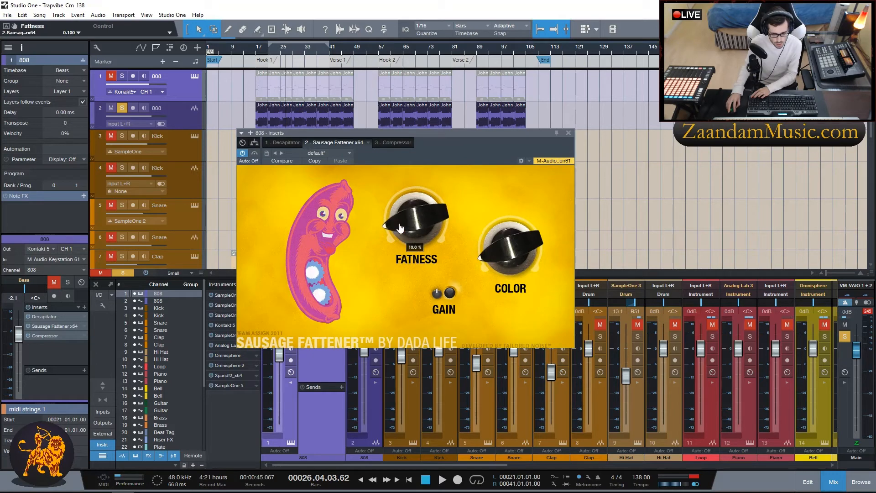
click(568, 134)
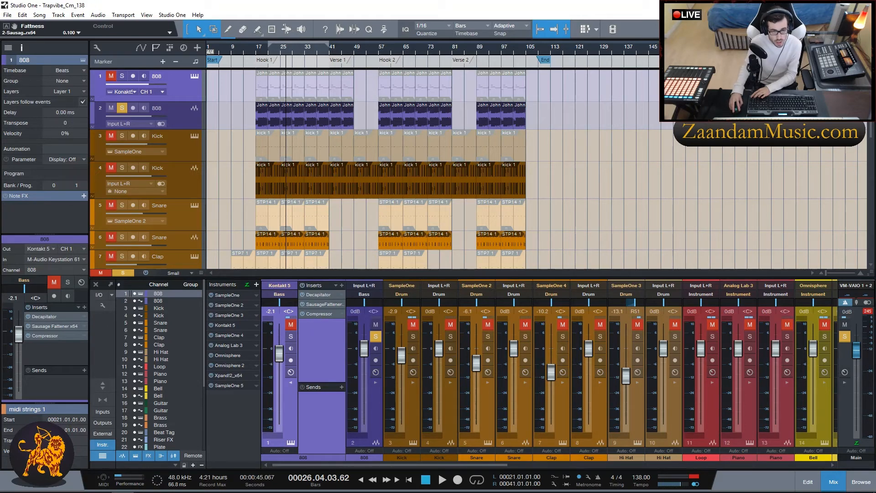
Inspect the 808 instrument channel's sidechained Compressor insert, close it, and collapse the channel's inserts.
click(319, 313)
drag(324, 198, 420, 205)
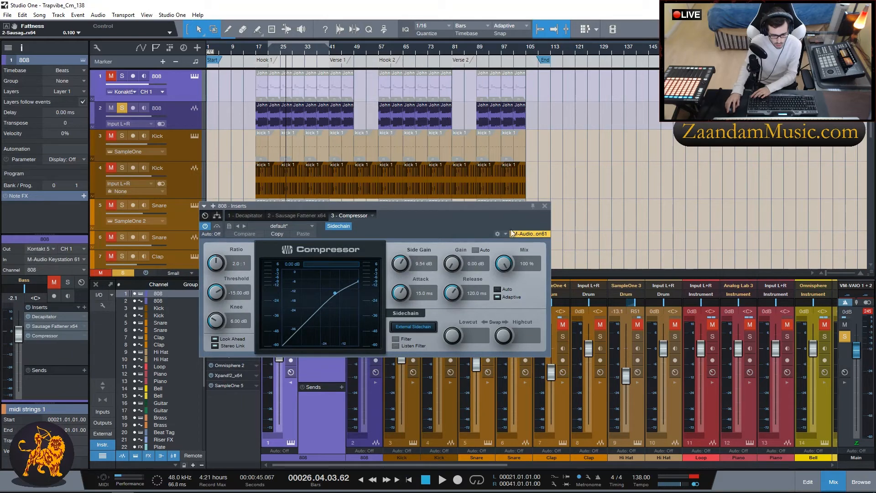
click(544, 207)
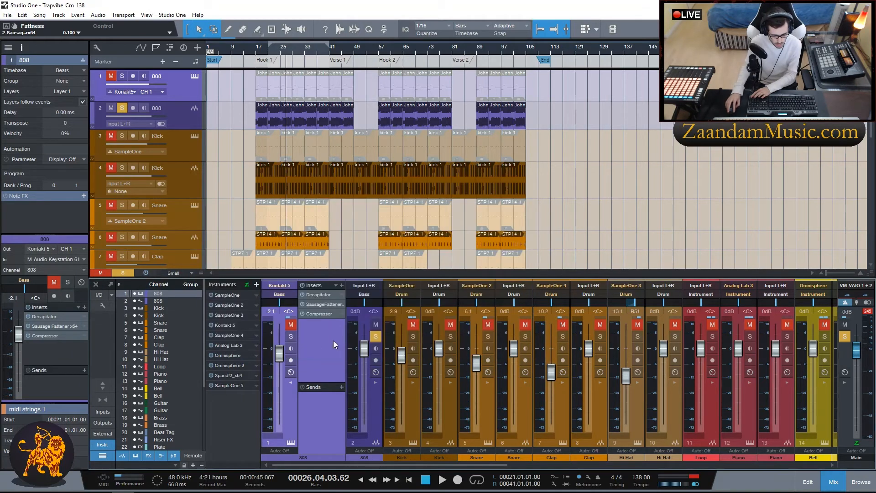
click(292, 384)
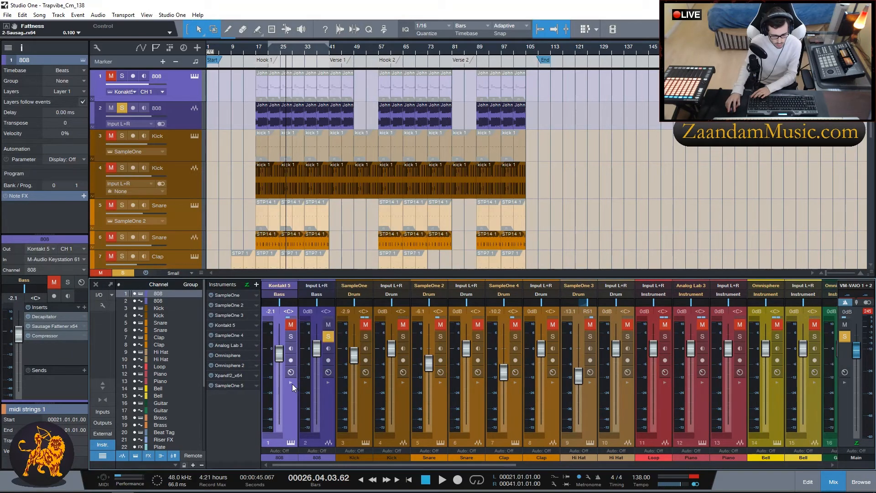
Solo the Kick instrument channel in place of the 808 and examine the EQ curve in its FabFilter Pro-Q 2 insert.
click(290, 336)
click(291, 324)
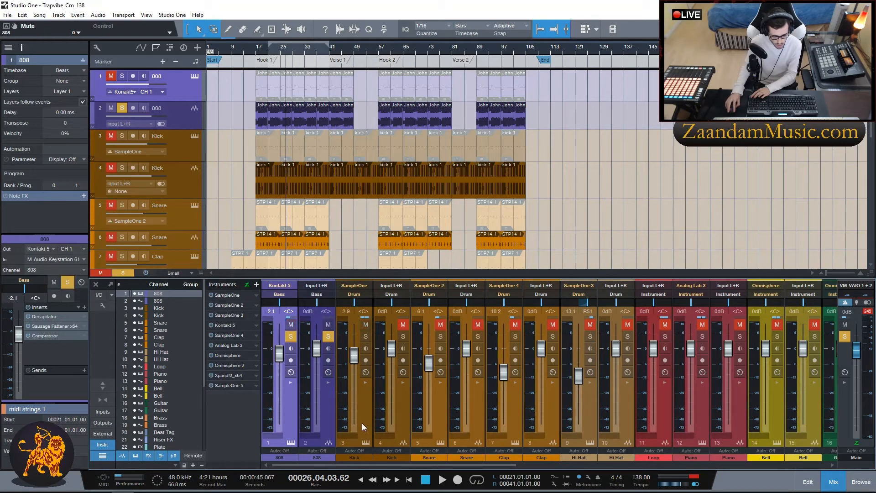
click(365, 337)
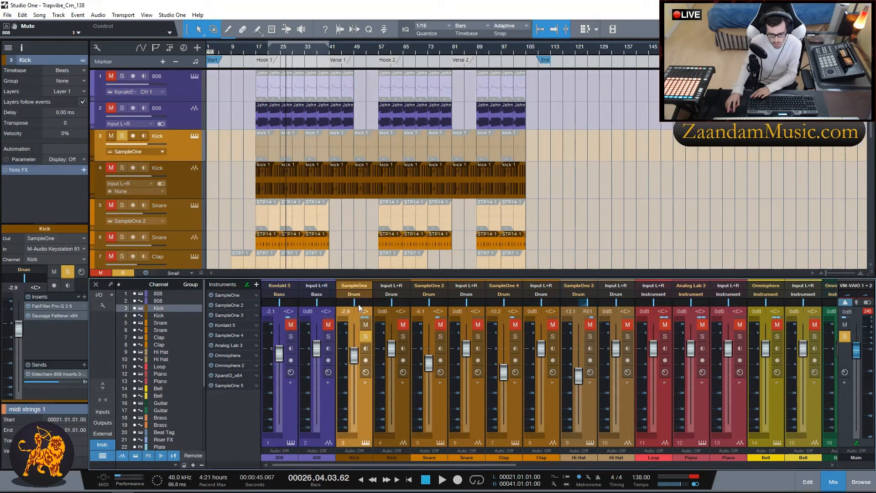
click(366, 382)
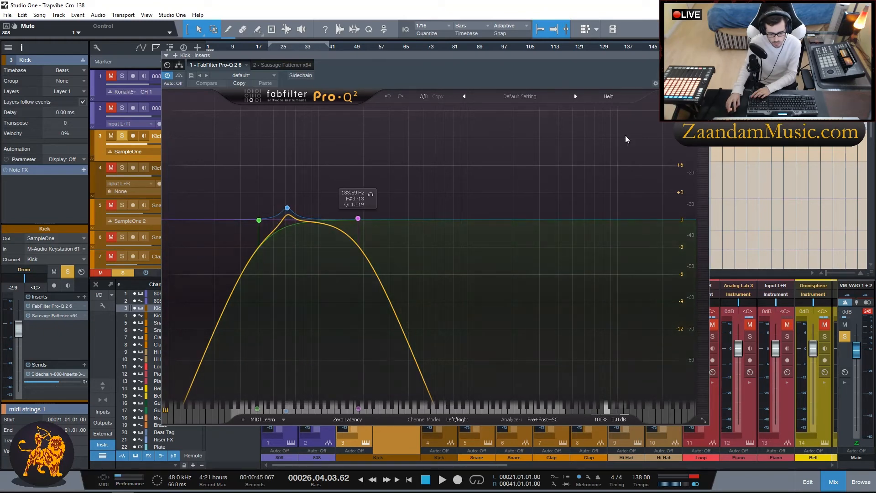
click(704, 56)
Examine the Kick instrument channel's Sausage Fattener insert and its sidechain send to the 808, and collapse the channel again.
click(398, 305)
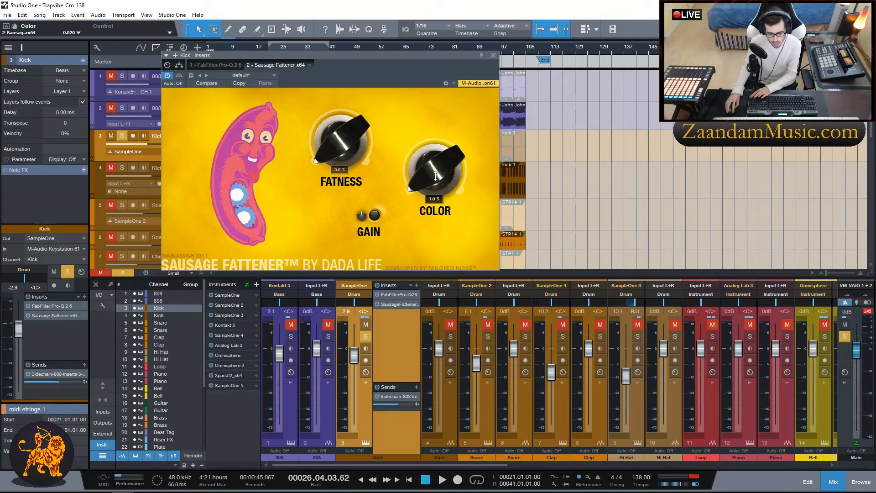
click(493, 55)
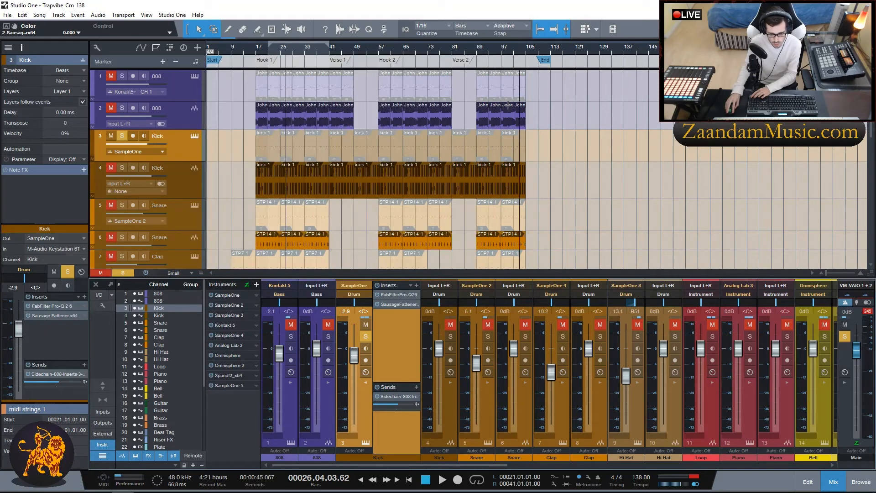
click(366, 382)
click(366, 383)
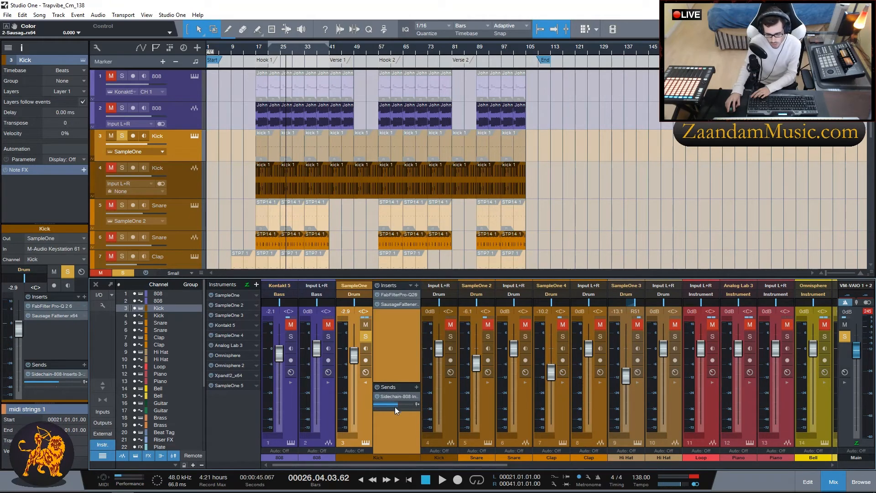
click(366, 382)
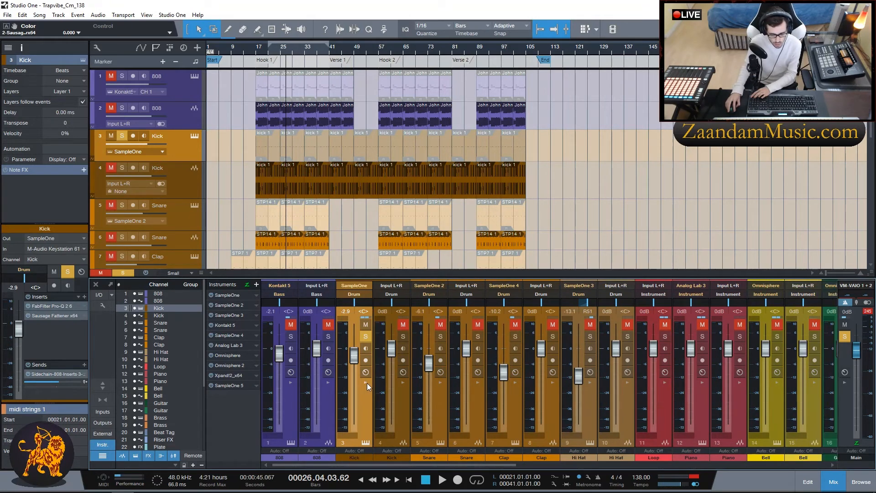
Solo the Snare instrument channel, expand its inserts, and check the EQ in its FabFilter Pro-Q 2 insert.
click(392, 386)
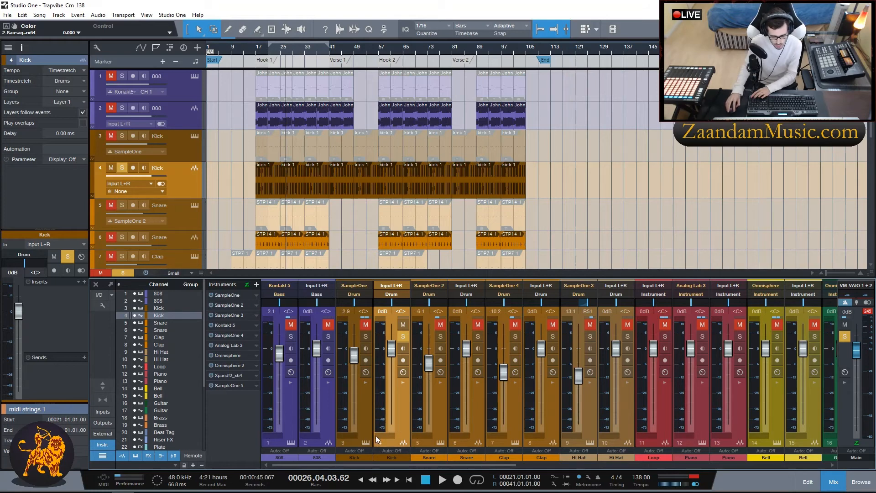
click(434, 417)
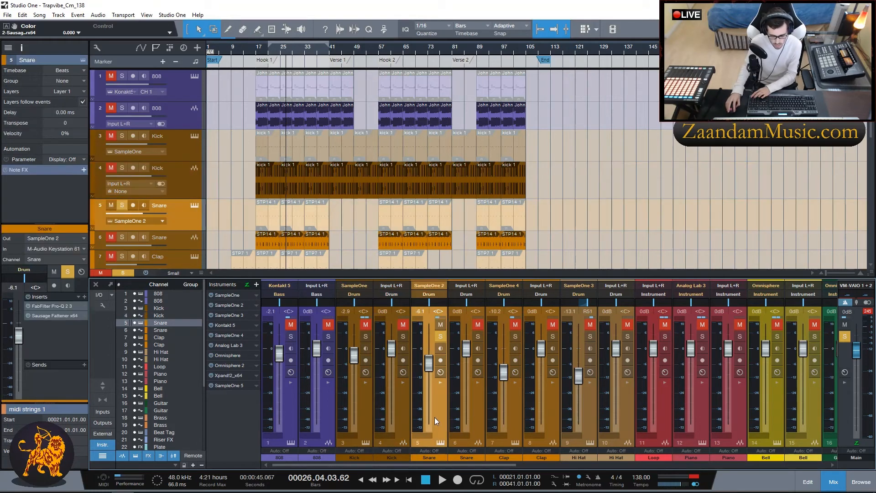
click(440, 382)
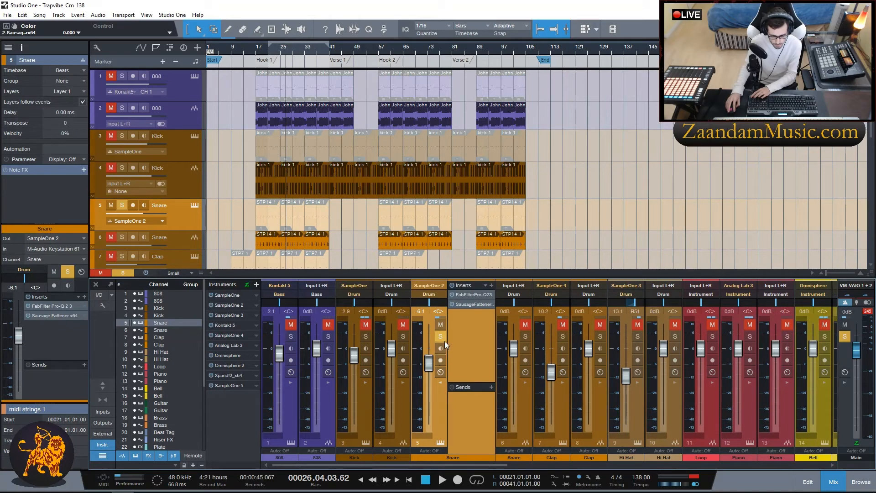
click(459, 294)
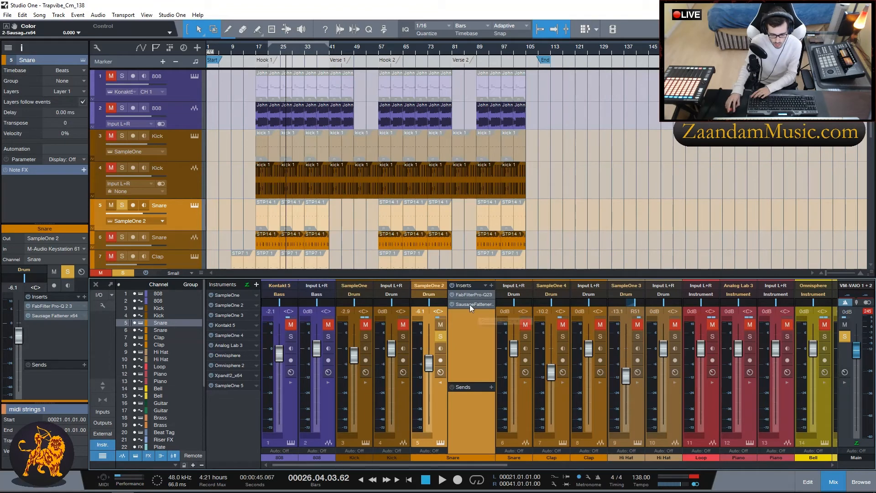
Inspect the Fatness and Color settings of the Snare instrument channel's Sausage Fattener insert, close it, and collapse the channel.
click(470, 305)
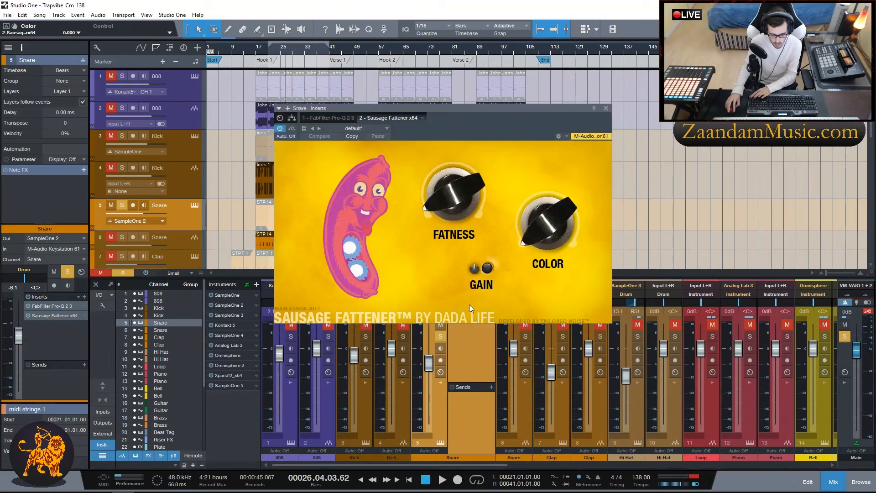
drag(427, 215, 451, 218)
drag(546, 232, 548, 235)
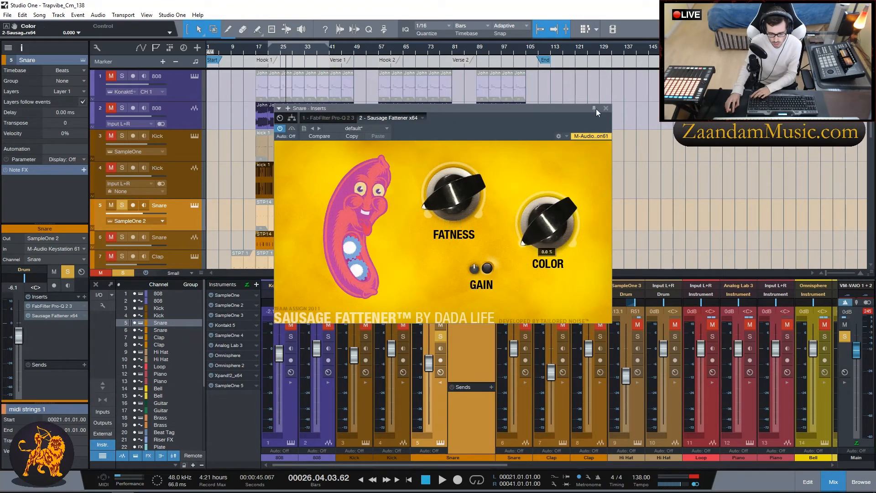
click(605, 108)
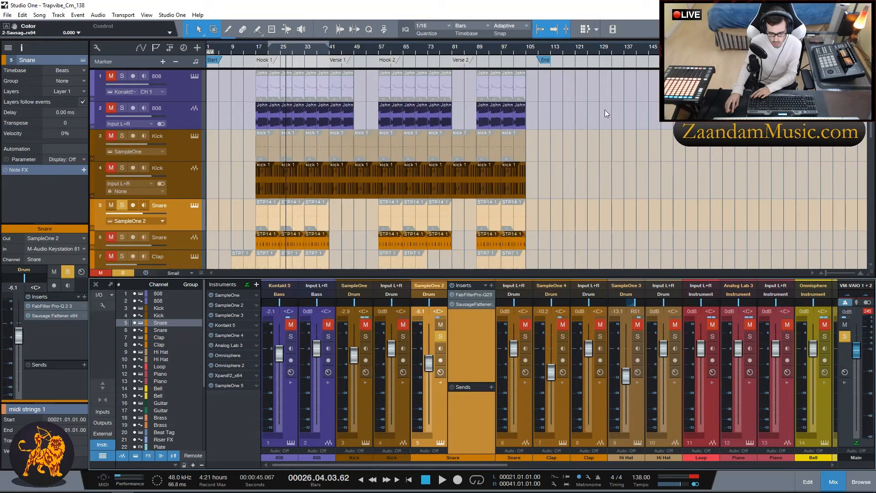
click(441, 383)
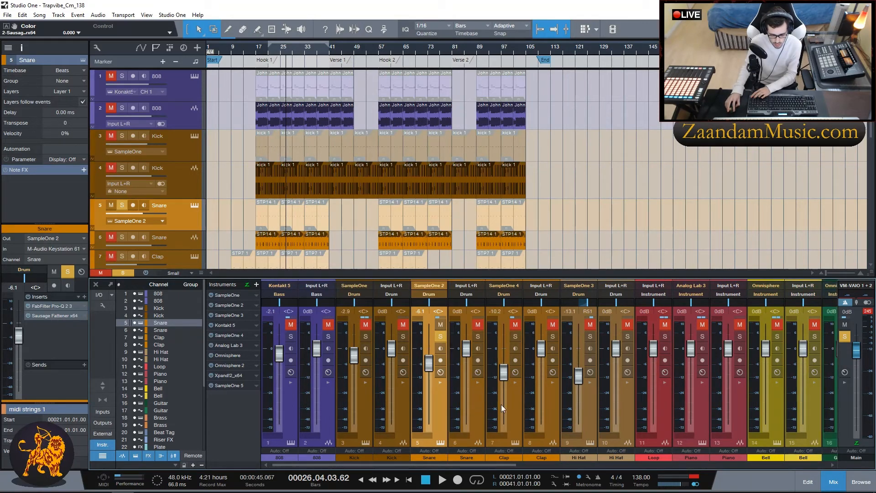
Solo the Clap instrument channel and examine the EQ curve in its FabFilter Pro-Q 2 insert, collapsing the channel again.
click(512, 395)
click(515, 383)
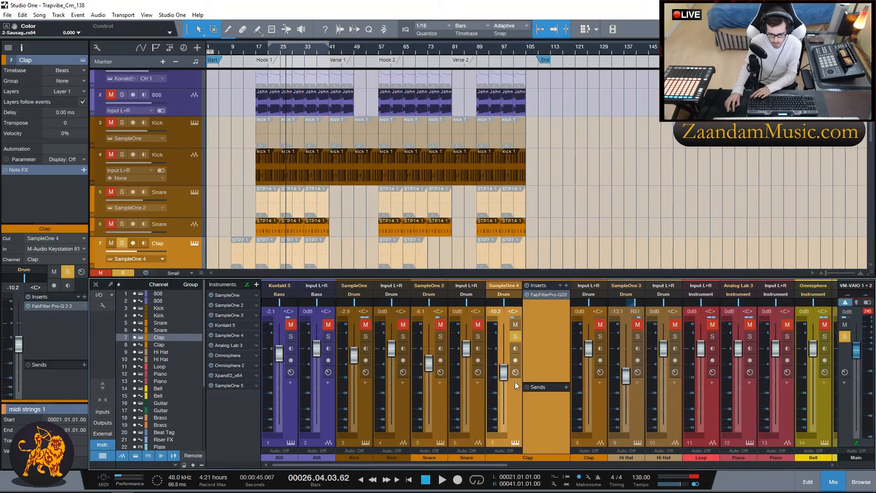
double_click(542, 294)
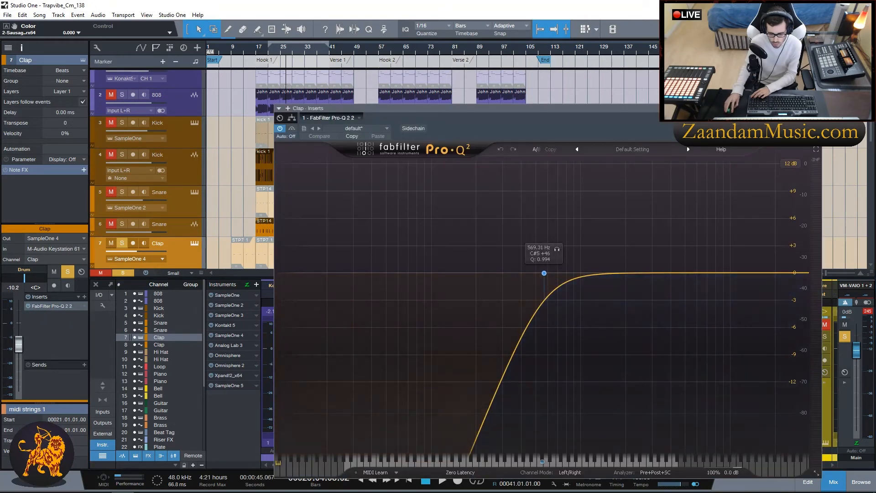
key(Escape)
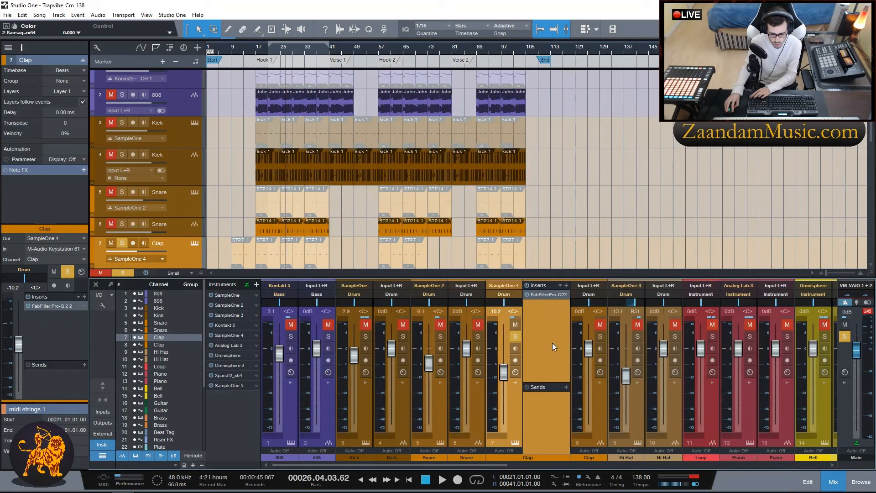
click(516, 382)
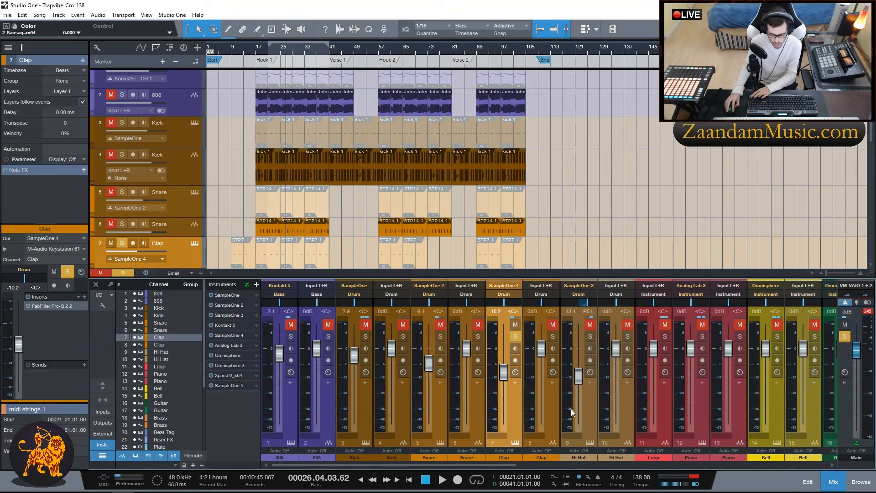
Solo the Hi Hat instrument channel and check its insert rack and Hall send, collapsing the channel again.
click(590, 385)
click(591, 381)
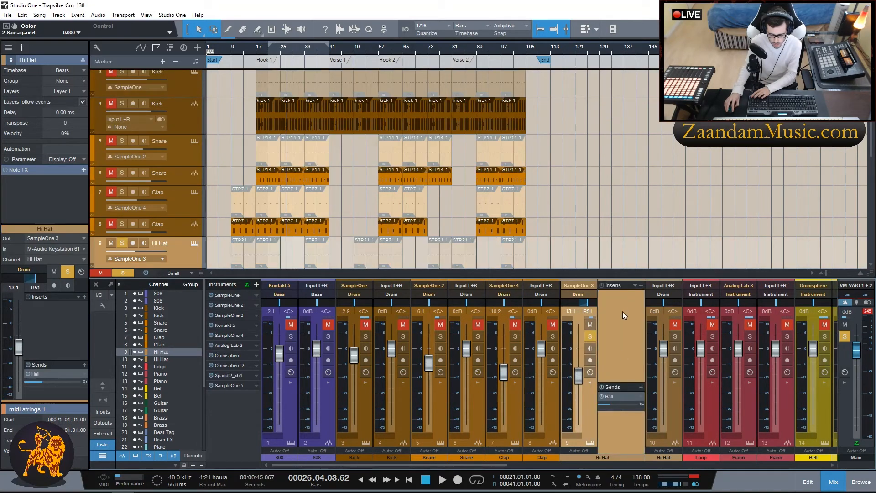
click(640, 285)
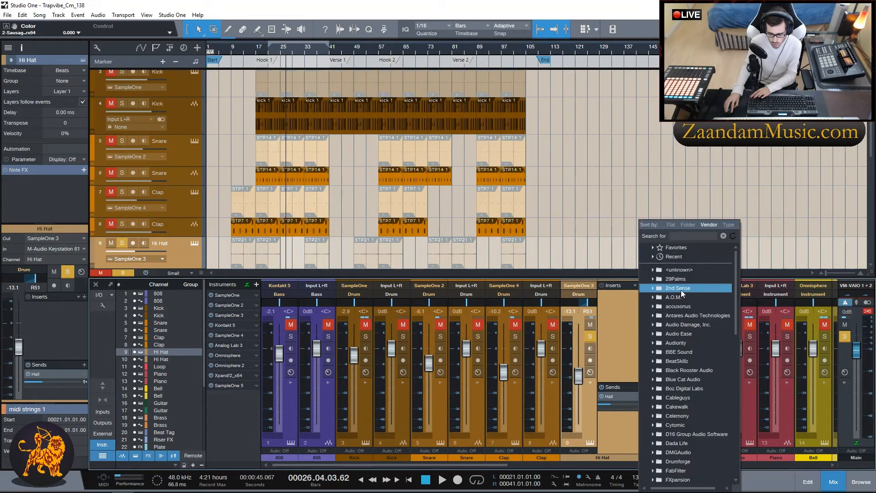
click(579, 327)
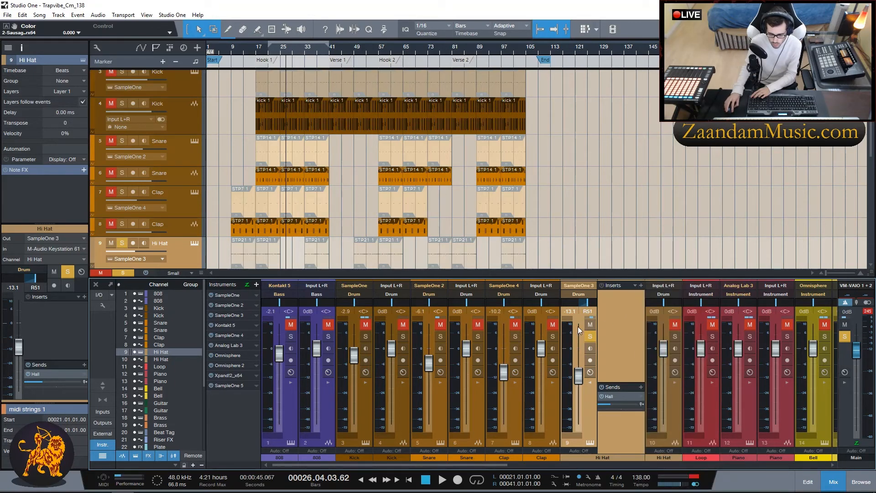
click(590, 384)
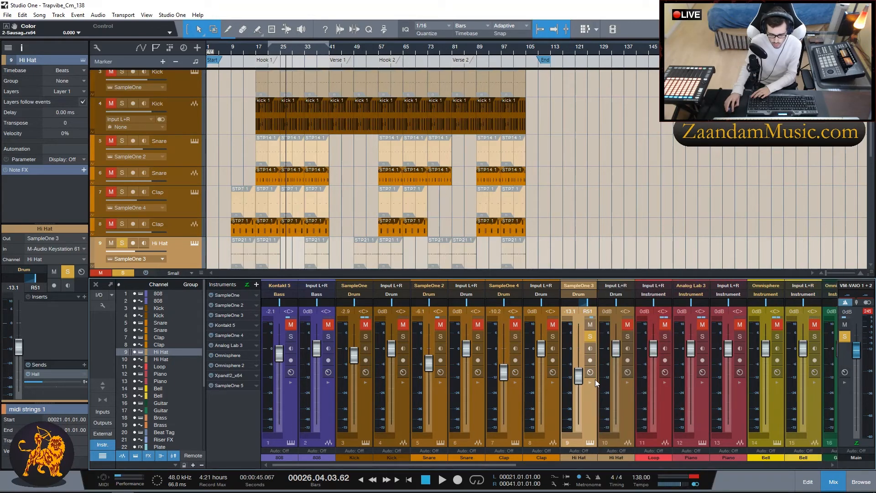
Solo the Loop channel and examine the low-cut curve in its FabFilter Pro-Q 2 insert, closing the plug-in.
click(624, 413)
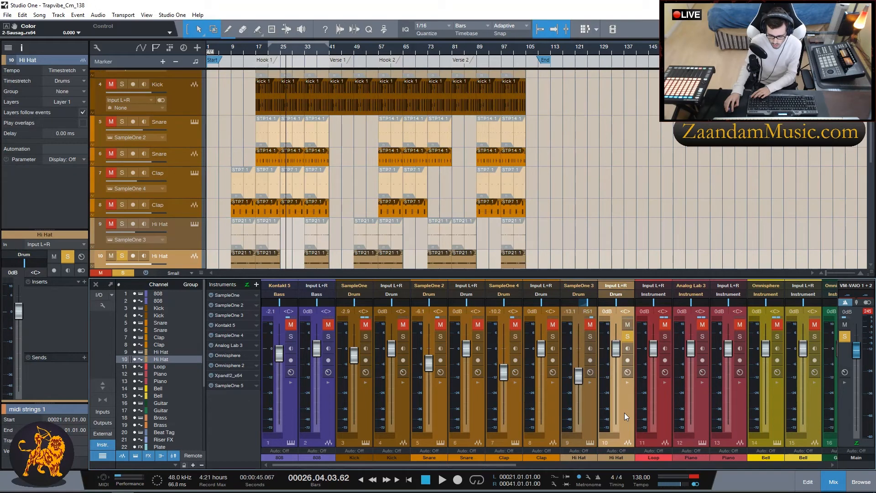
click(660, 409)
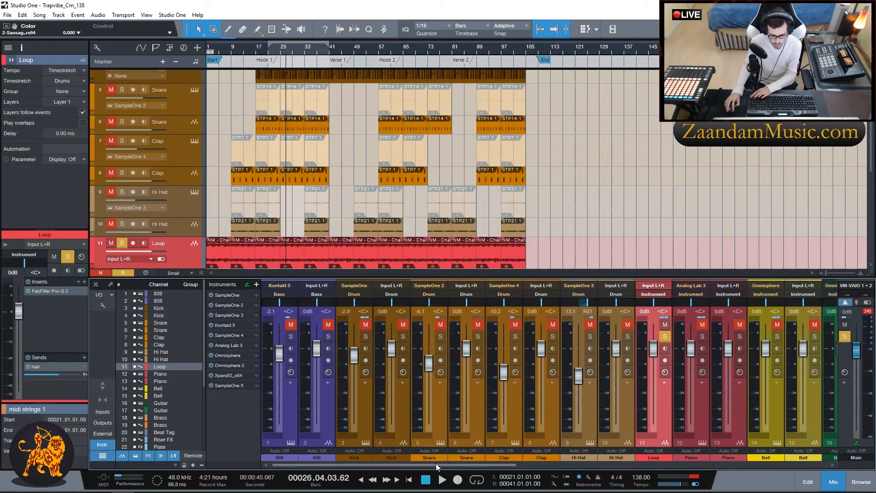
drag(436, 463, 491, 466)
click(537, 383)
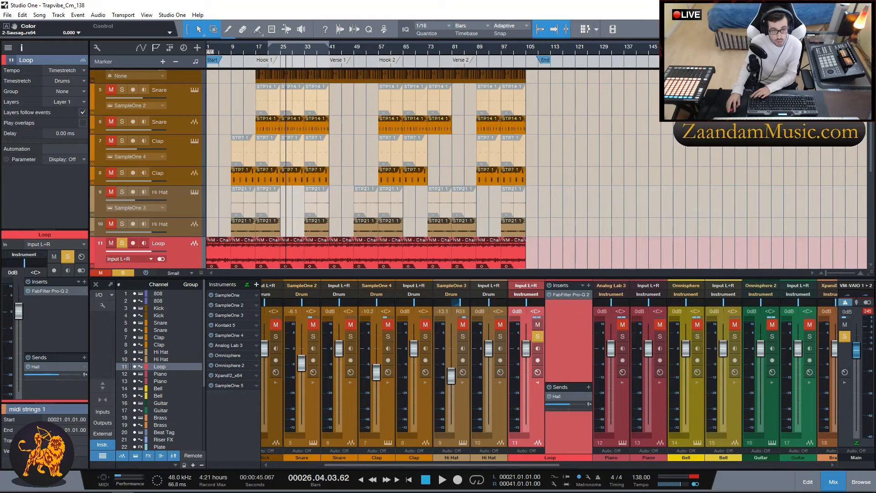
drag(1, 137, 401, 65)
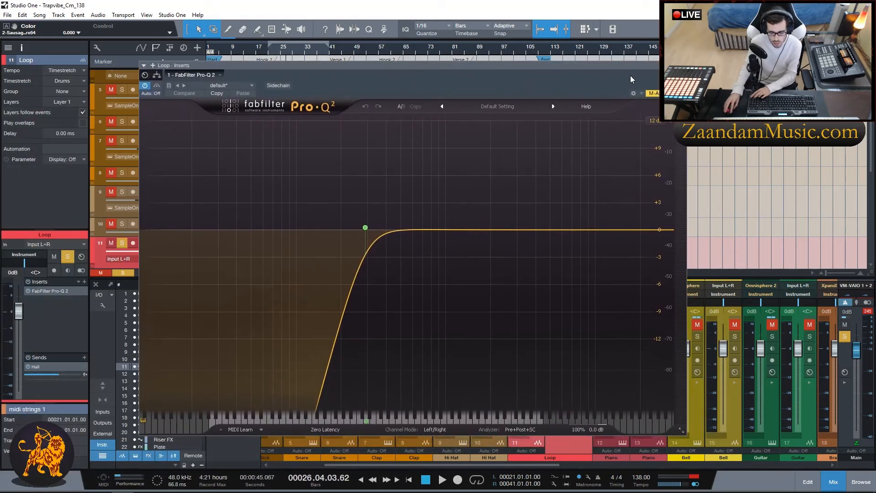
click(681, 65)
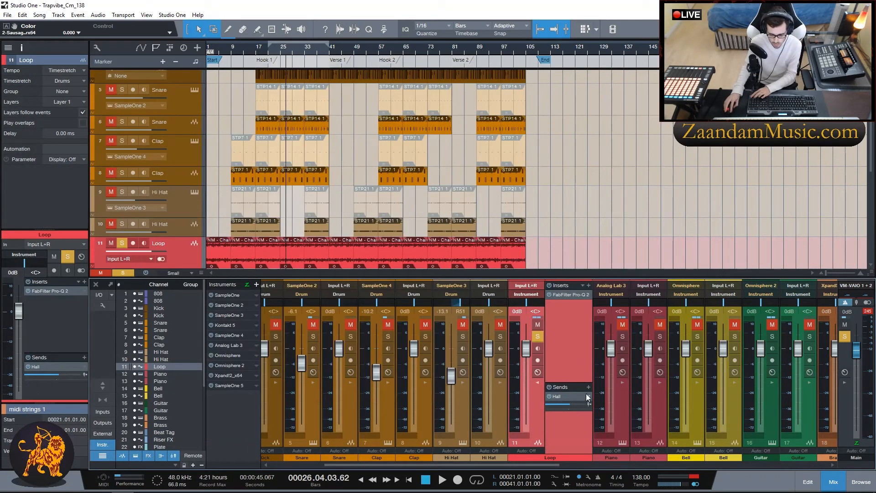
Examine the ValhallaVintageVerb reverb behind the Loop channel's Hall send, close it, and collapse the channel.
click(538, 382)
click(547, 383)
double_click(559, 396)
drag(422, 110, 321, 130)
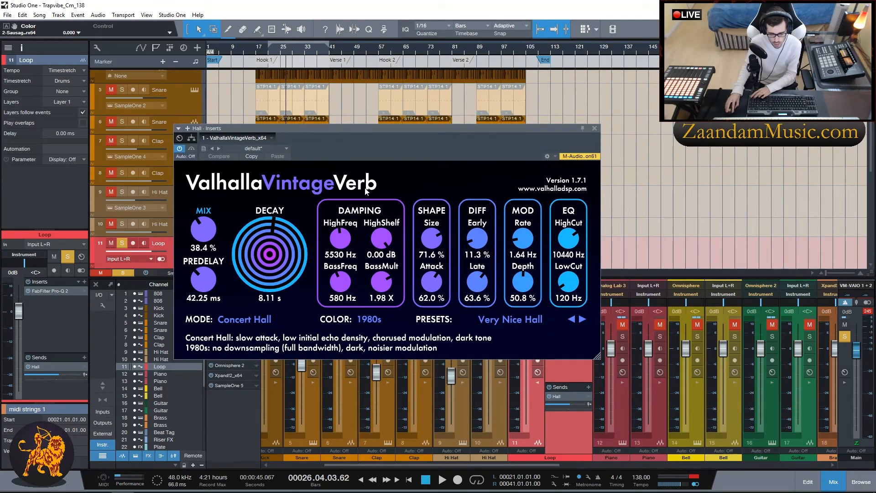
click(594, 128)
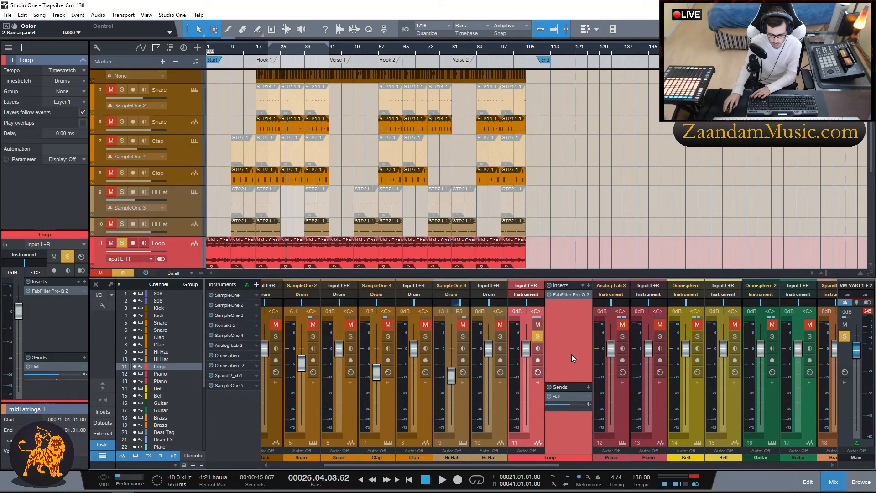
click(539, 382)
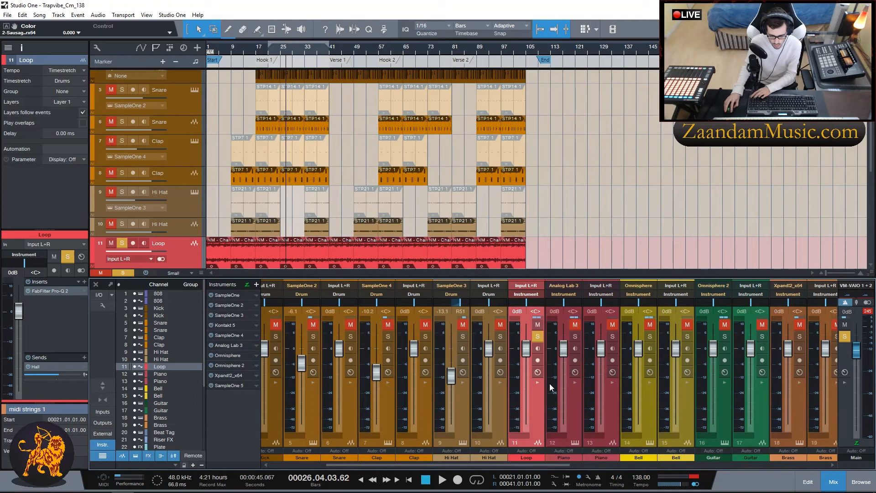
Solo the Piano instrument channel and examine its FabFilter Pro-Q 2 curve and Hall send, collapsing the channel again.
click(569, 444)
click(575, 383)
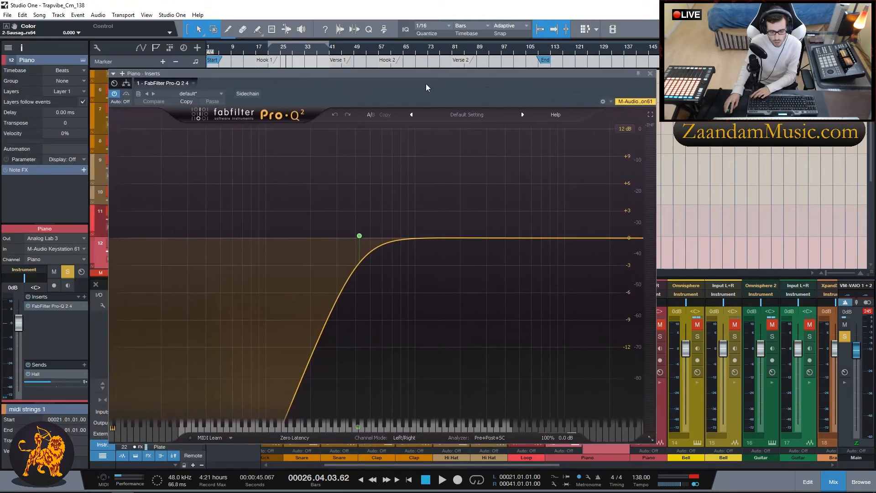
click(649, 74)
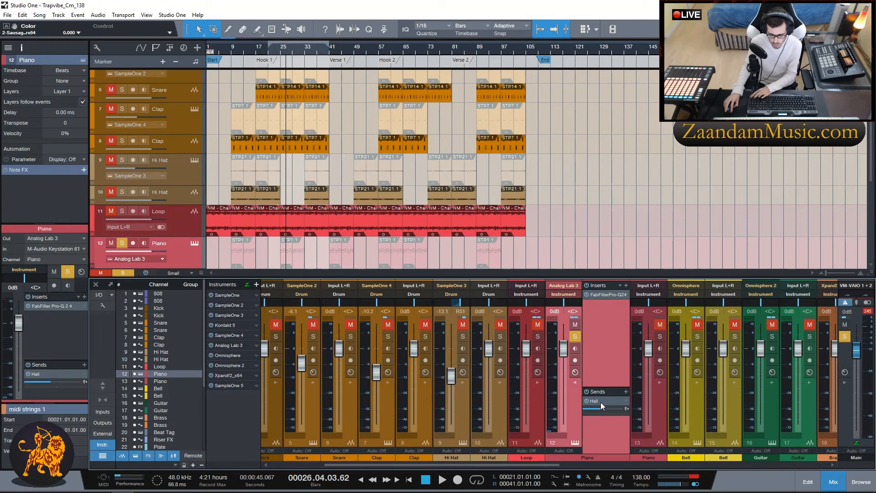
click(574, 382)
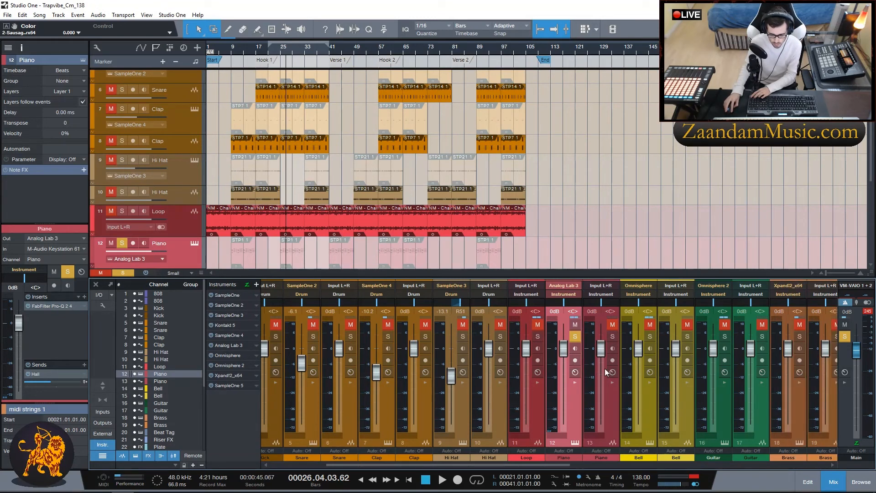
Solo the Bell instrument channel and examine the low-cut curve in its FabFilter Pro-Q 2 insert, collapsing the channel again.
click(610, 397)
click(636, 399)
right_click(644, 398)
click(649, 410)
drag(509, 465, 582, 466)
click(493, 383)
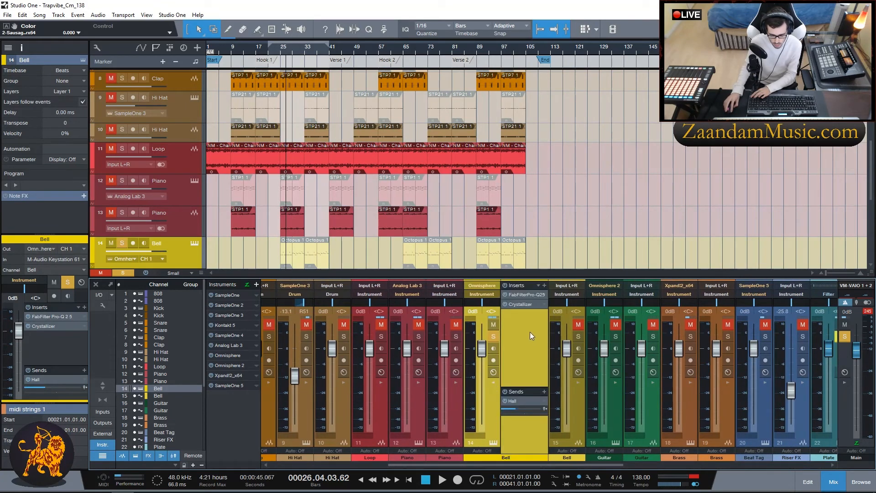
click(524, 294)
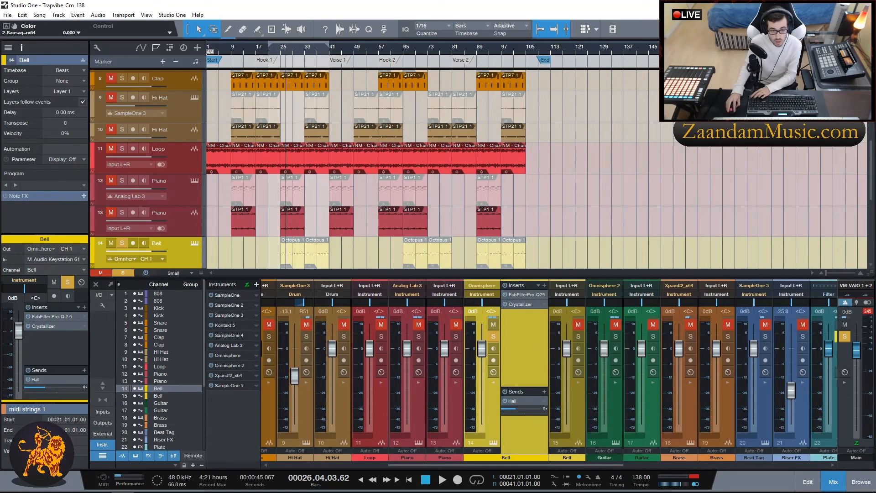
drag(170, 194, 478, 84)
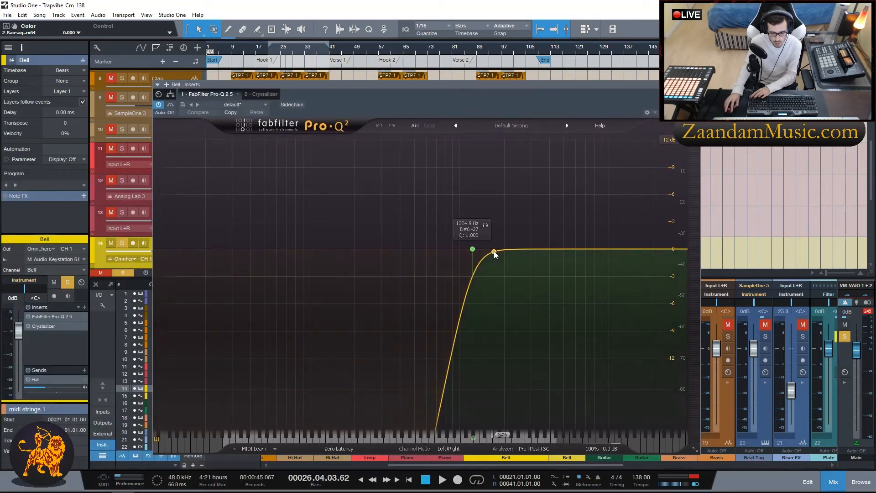
click(695, 85)
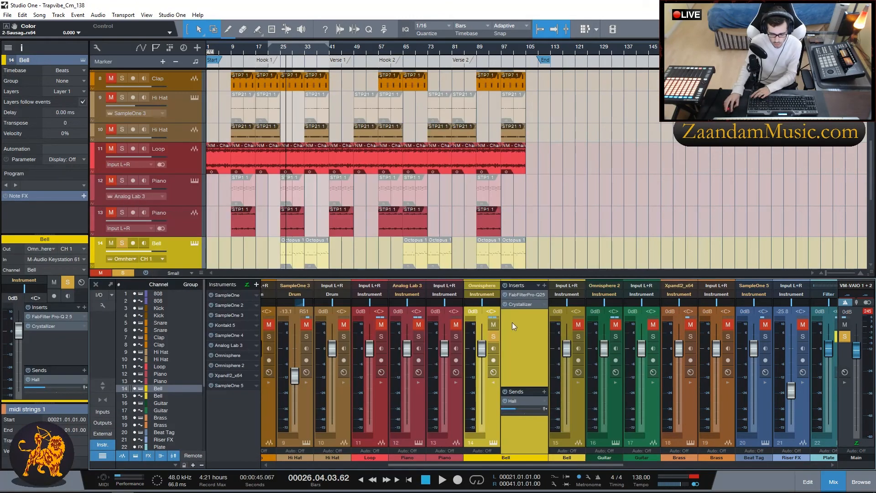
click(493, 382)
Solo the Guitar instrument channel and check which inserts and sends it uses, collapsing the channel again.
click(559, 390)
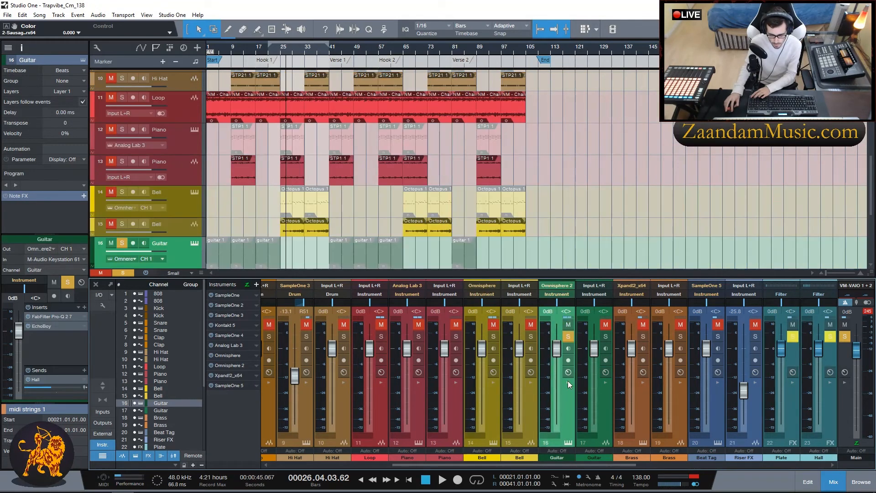
click(568, 382)
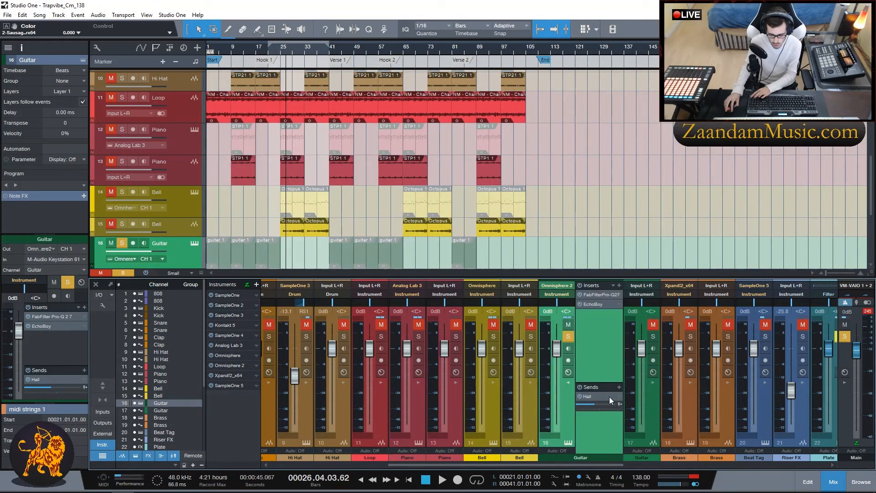
click(567, 383)
Expand the Bell instrument channel's inserts again and open its Crystallizer plug-in.
click(531, 382)
click(529, 383)
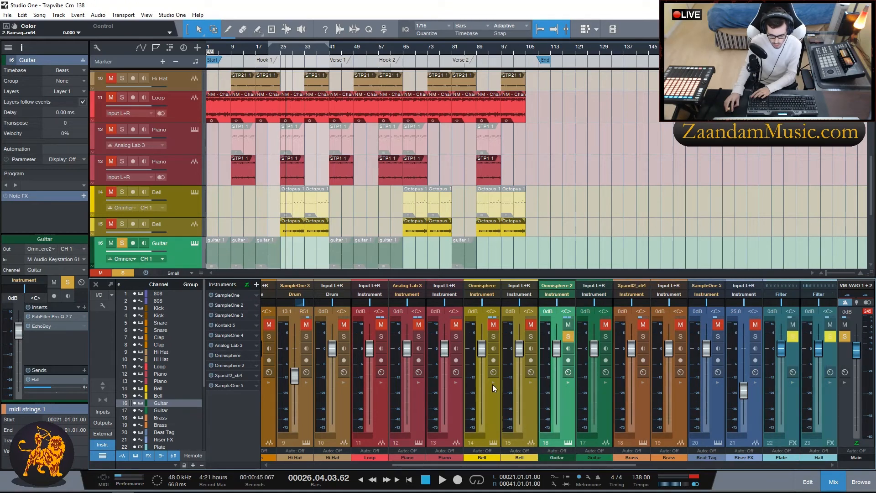
click(529, 382)
click(518, 305)
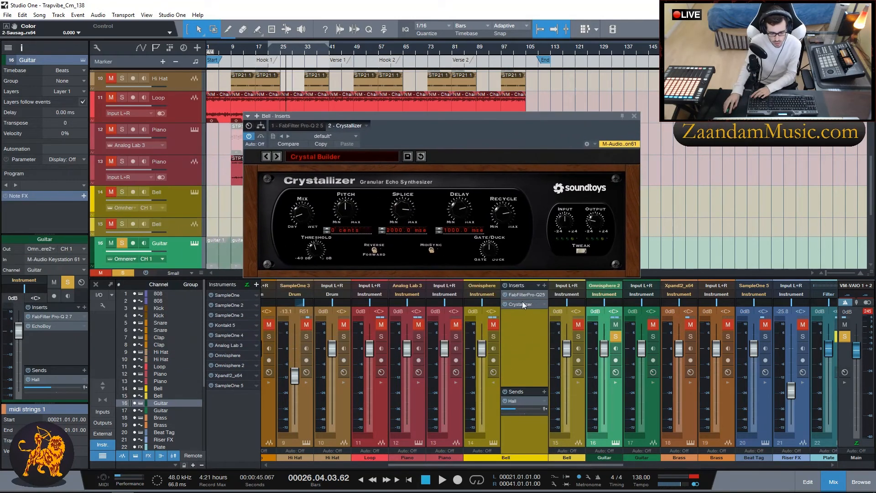
Solo the Bell instrument and audio tracks and play the bell section from about bar 72 to hear how Crystallizer sounds.
click(494, 337)
click(259, 49)
key(space)
click(299, 49)
click(312, 50)
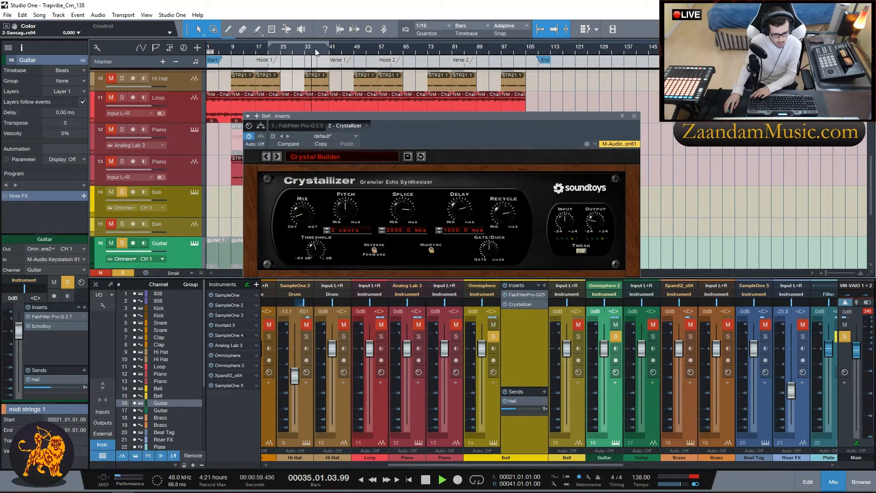
click(363, 50)
click(384, 50)
click(414, 51)
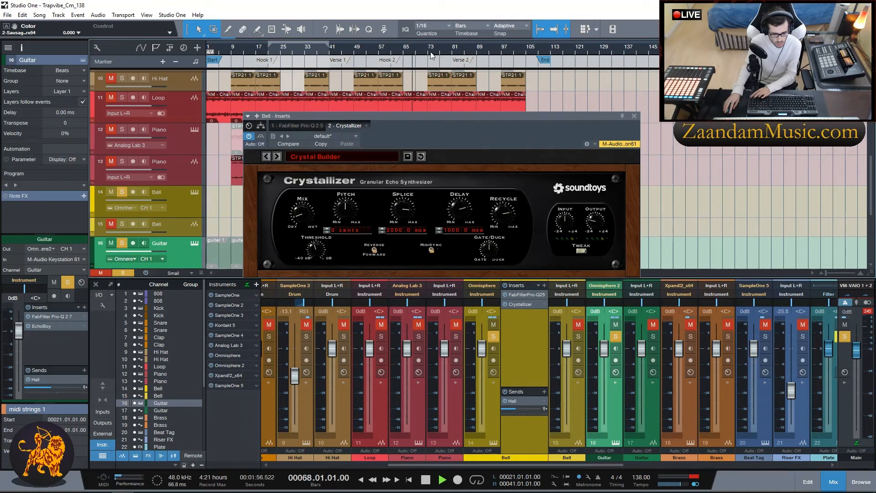
click(438, 55)
click(111, 223)
click(122, 223)
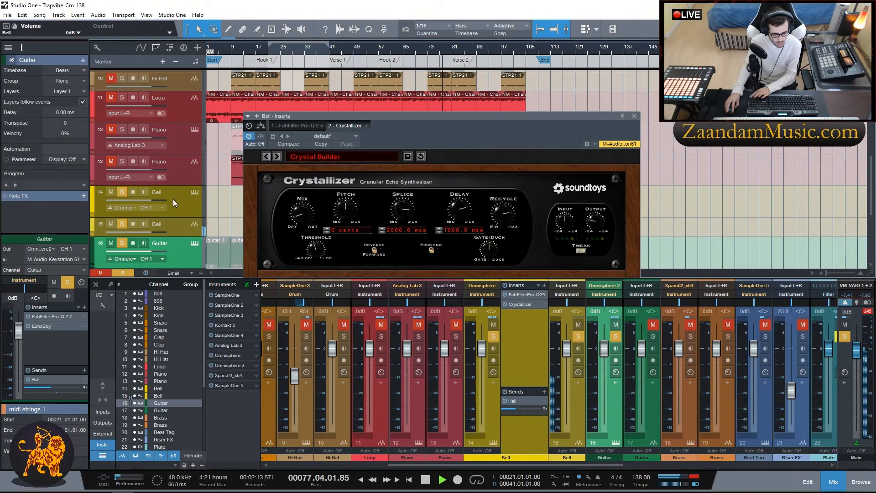
click(428, 51)
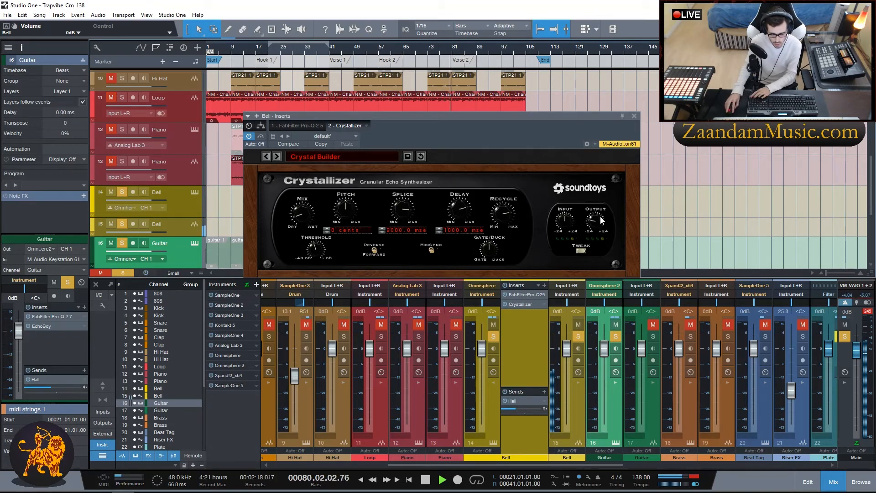
Close the Crystallizer plug-in, stop playback and collapse the Bell instrument channel, returning the playhead to the start.
click(634, 116)
key(space)
click(493, 381)
click(206, 58)
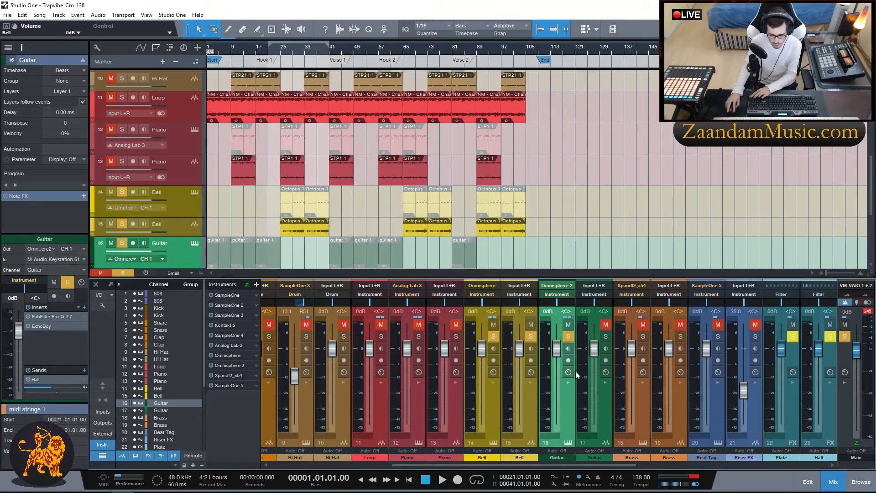
Expand the Guitar instrument channel and examine the low-cut curve in its FabFilter Pro-Q 2 insert, closing the plug-in again.
click(569, 383)
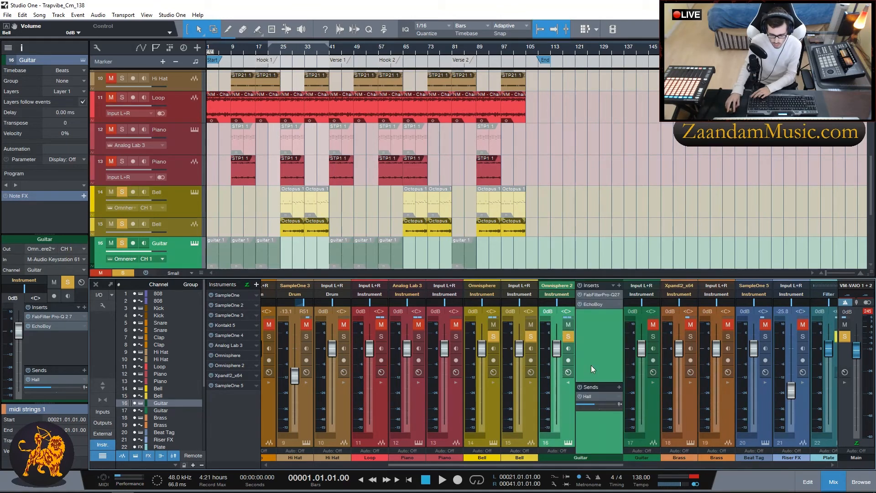
double_click(599, 297)
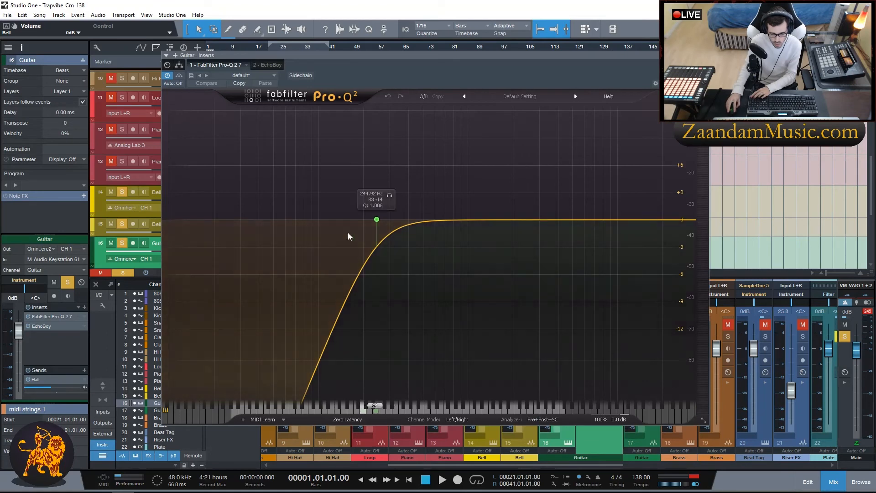
click(703, 55)
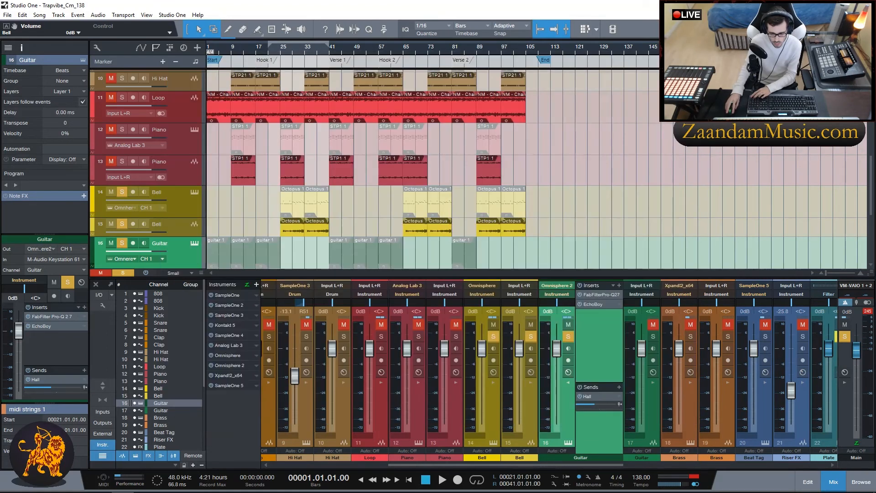
Open the Guitar instrument channel's EchoBoy insert and examine its ArpEDGEiator preset, moving the plug-in window clear of the tracks.
double_click(592, 304)
drag(364, 55, 369, 93)
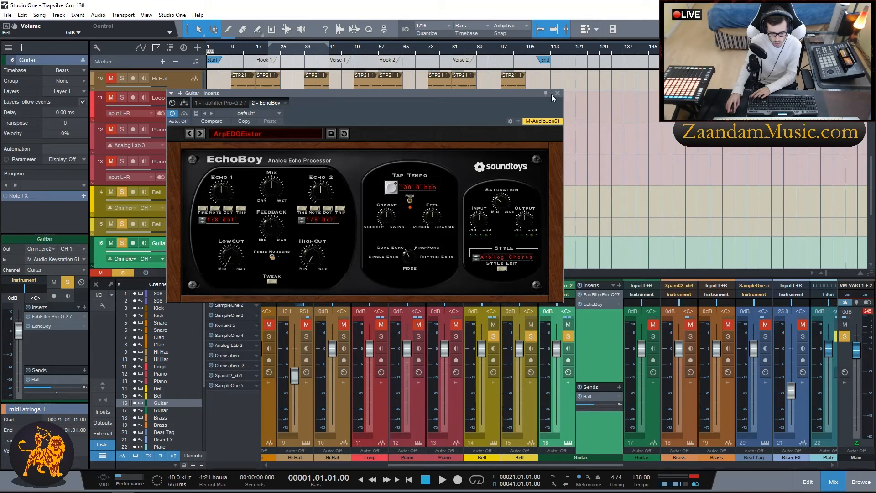
drag(520, 95, 690, 180)
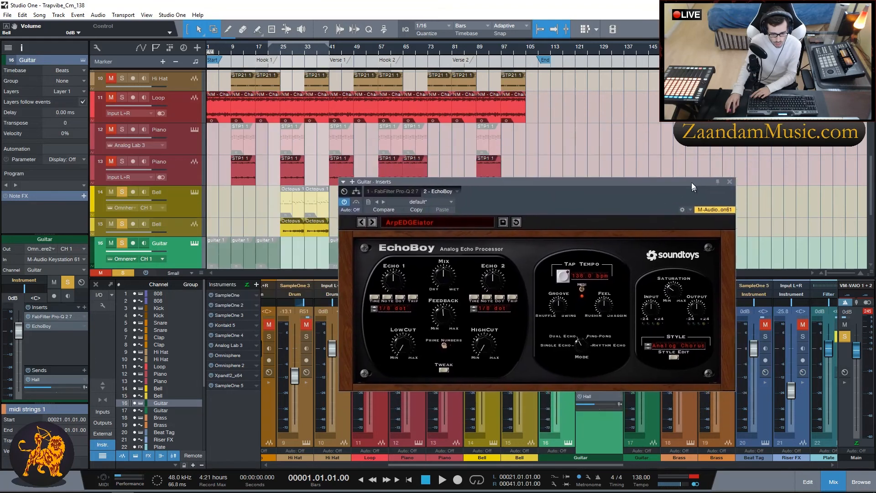
Listen to the soloed Guitar audio track from bar 9 with EchoBoy open, closing the plug-in and collapsing the Guitar instrument channel.
click(228, 61)
scroll(168, 207, down, 3)
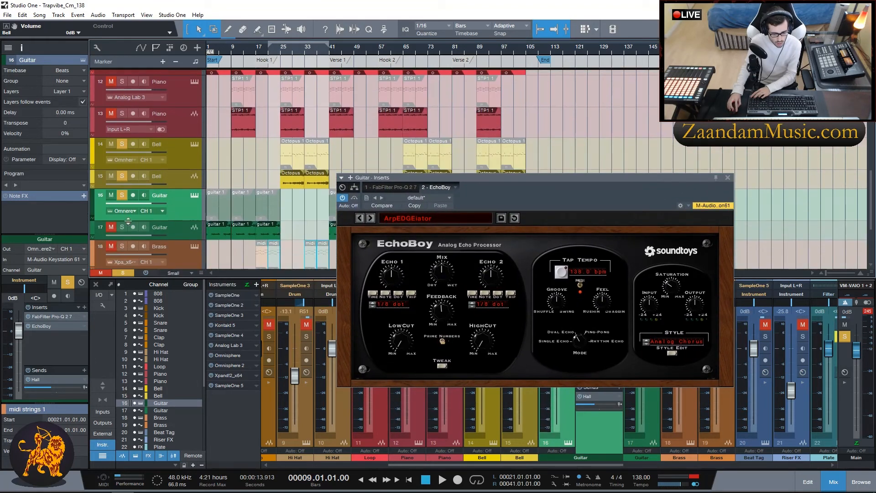
key(space)
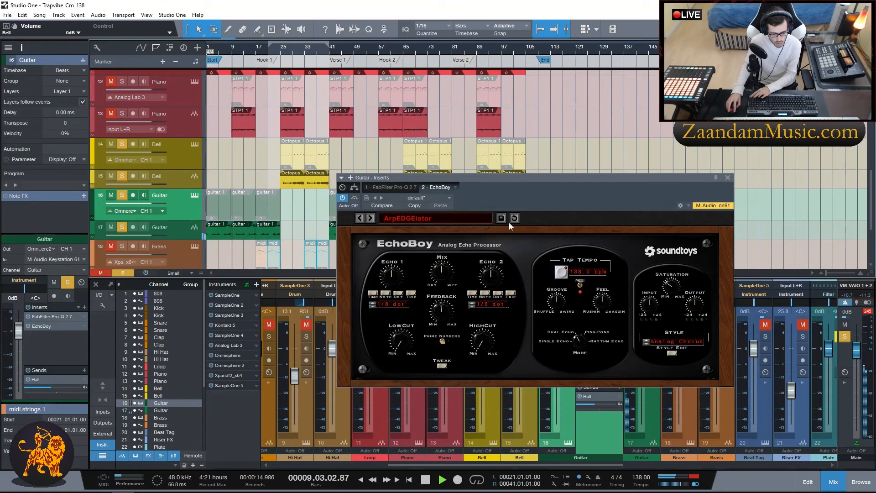
drag(497, 177, 434, 118)
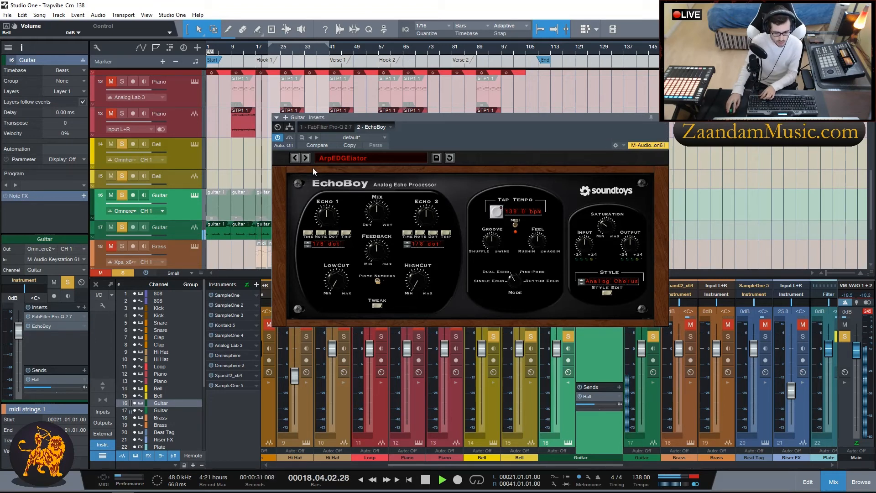
click(664, 119)
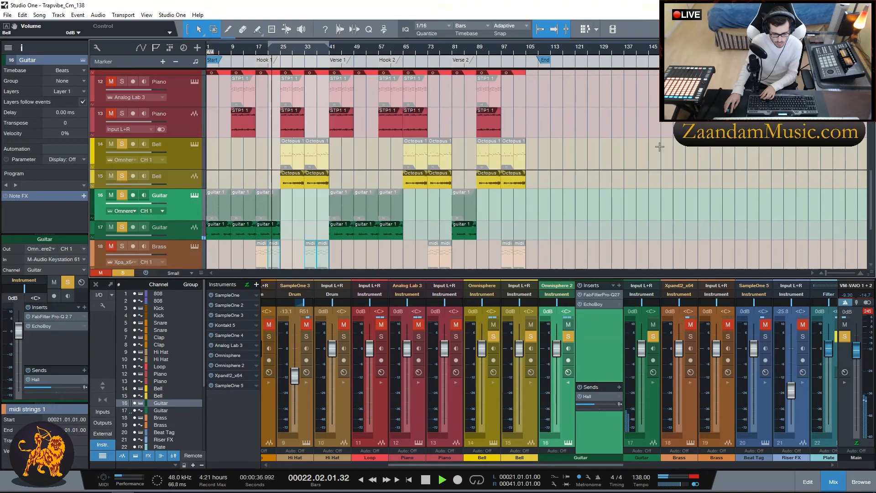
key(space)
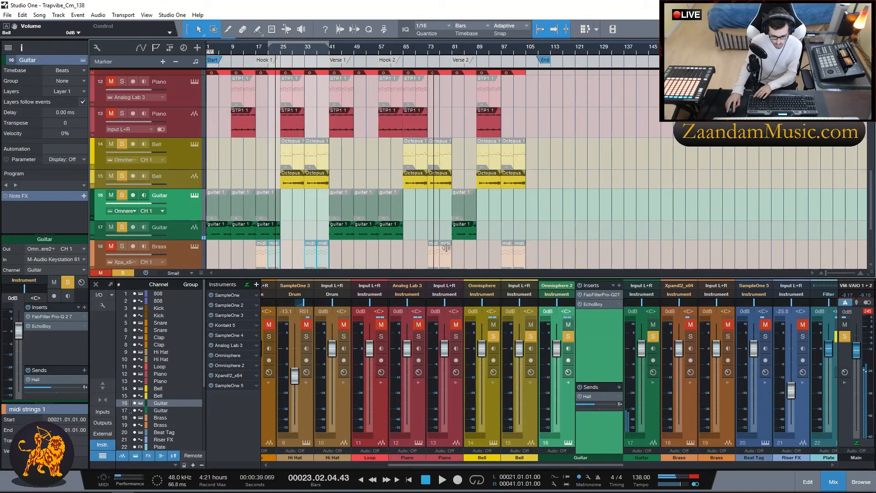
click(568, 382)
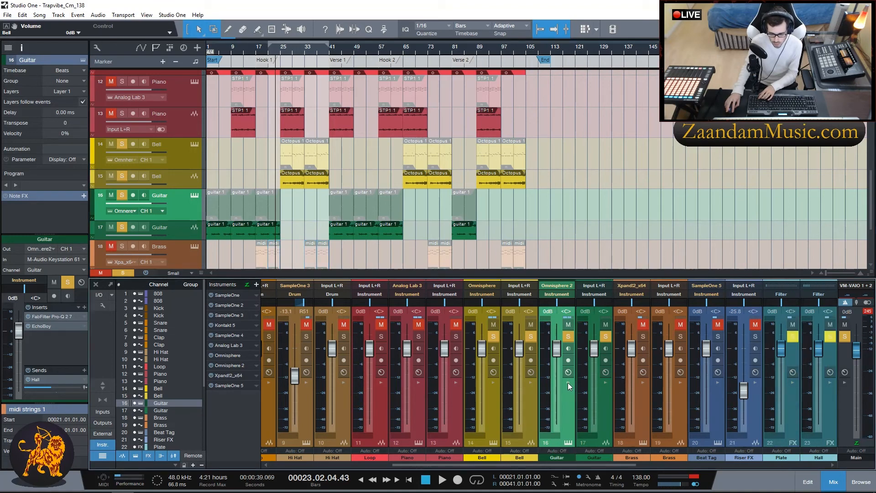
Solo the Brass instrument channel and examine the low-cut and high-shelf bands in its FabFilter Pro-Q 2 insert, collapsing the channel again.
click(639, 400)
scroll(633, 404, down, 1)
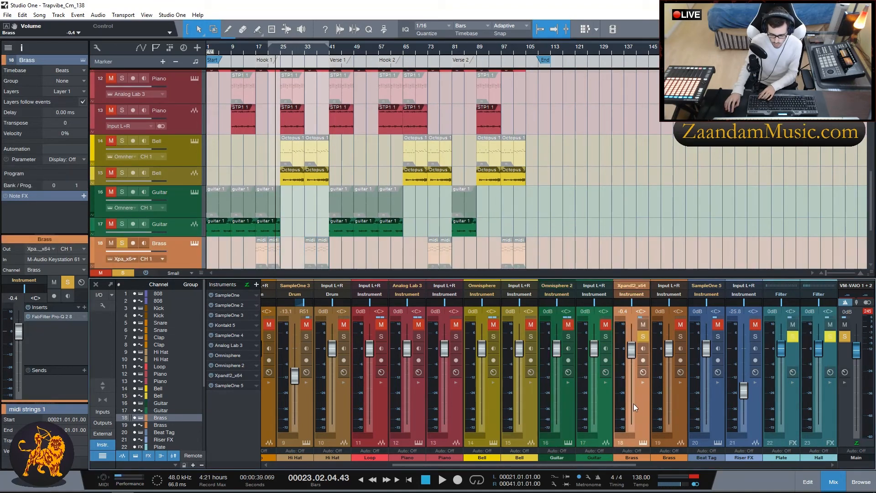
click(643, 383)
click(669, 294)
drag(19, 101, 407, 85)
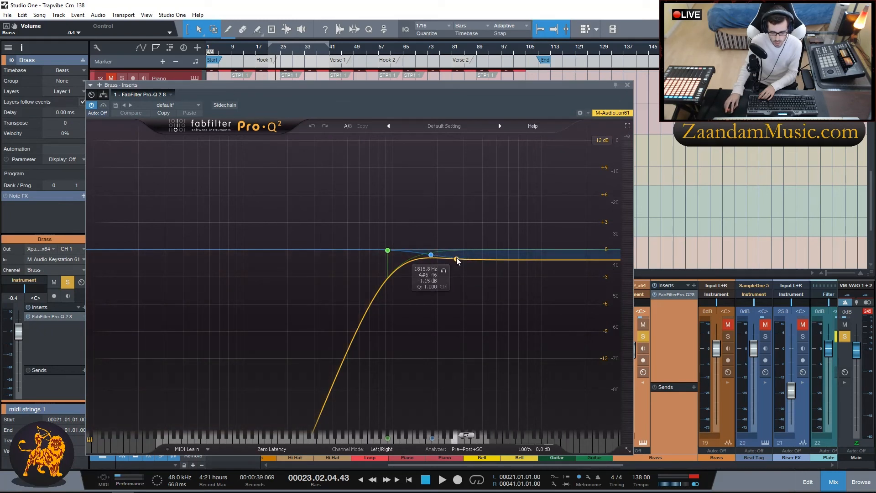
click(431, 255)
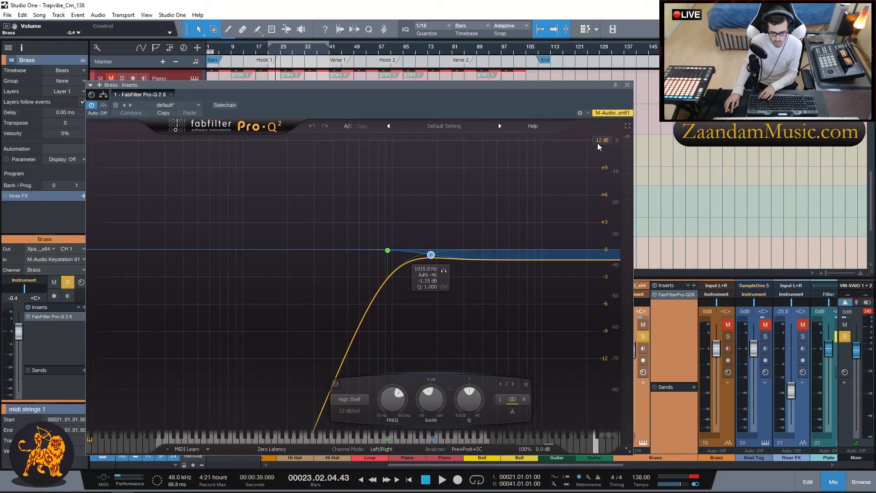
click(627, 85)
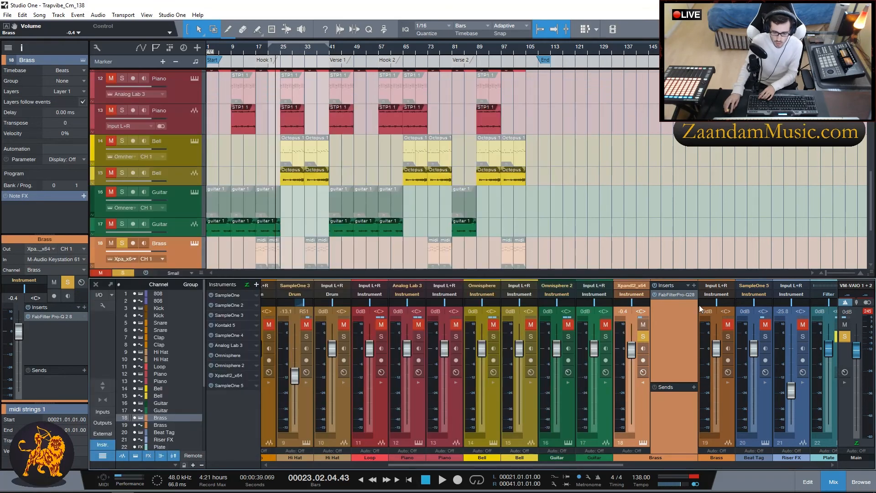
click(643, 382)
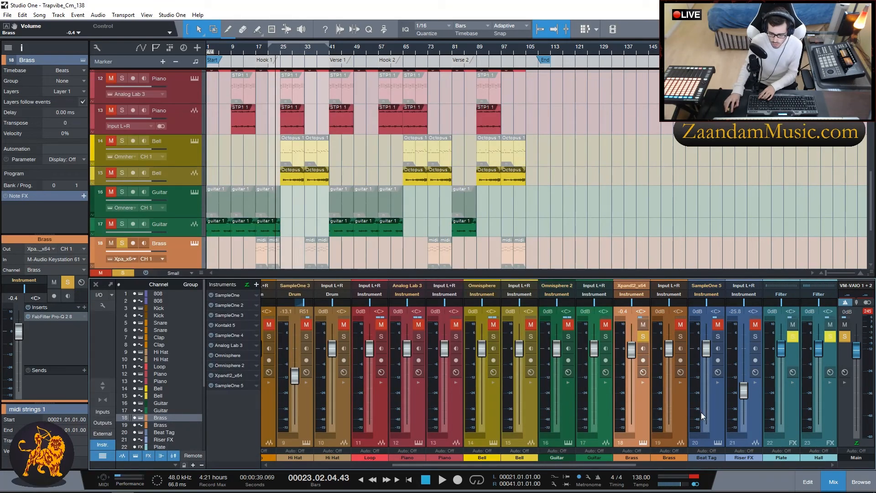
click(642, 384)
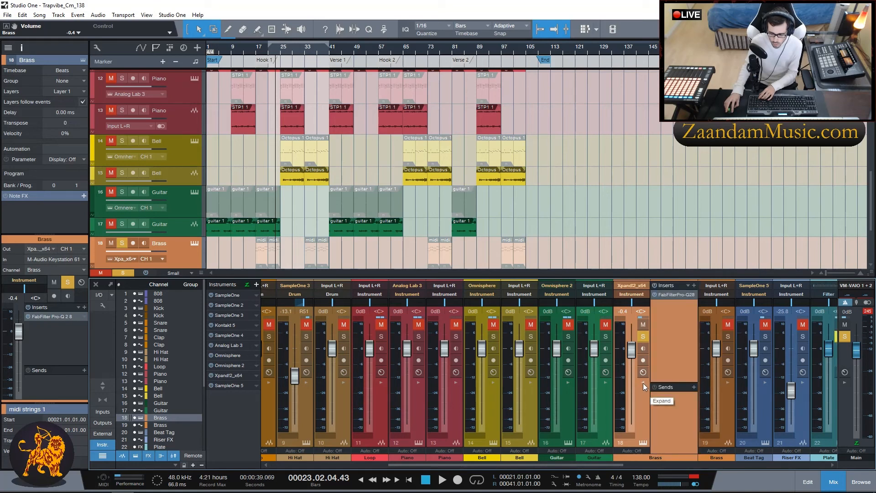
click(643, 383)
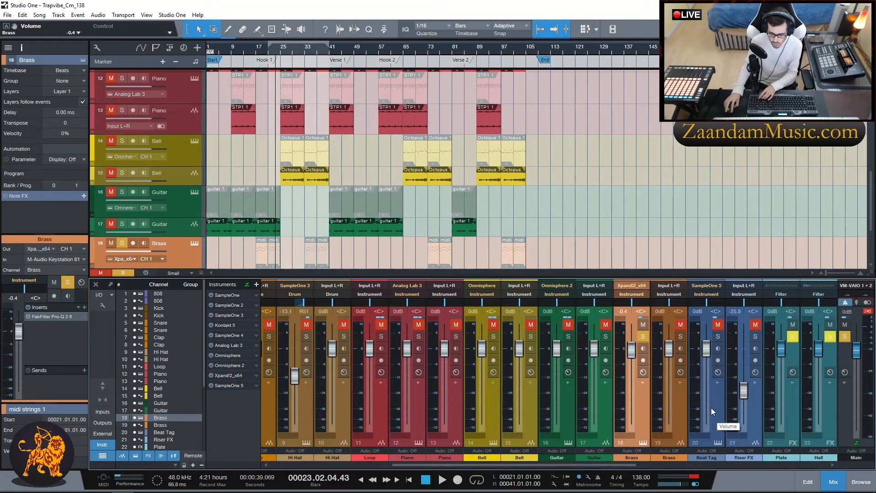
Select the Brass audio and Loop channels in turn, and solo the Beat Tag channel and expand its inserts.
click(674, 399)
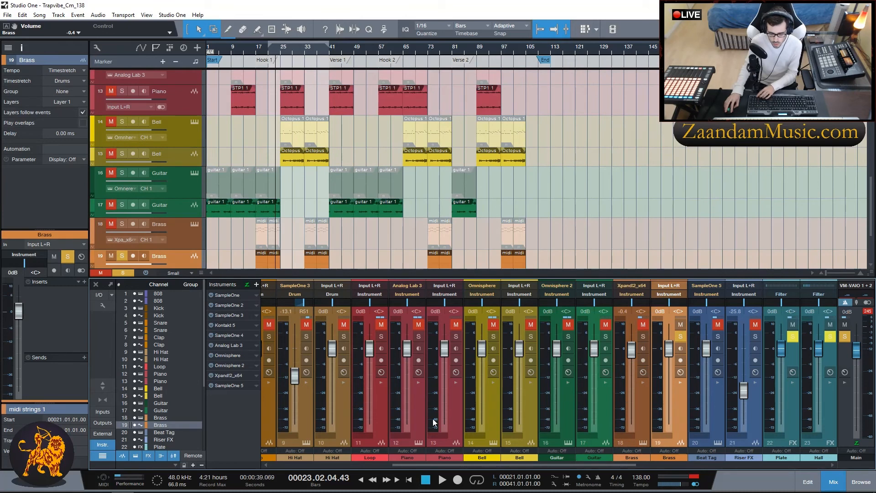
click(382, 419)
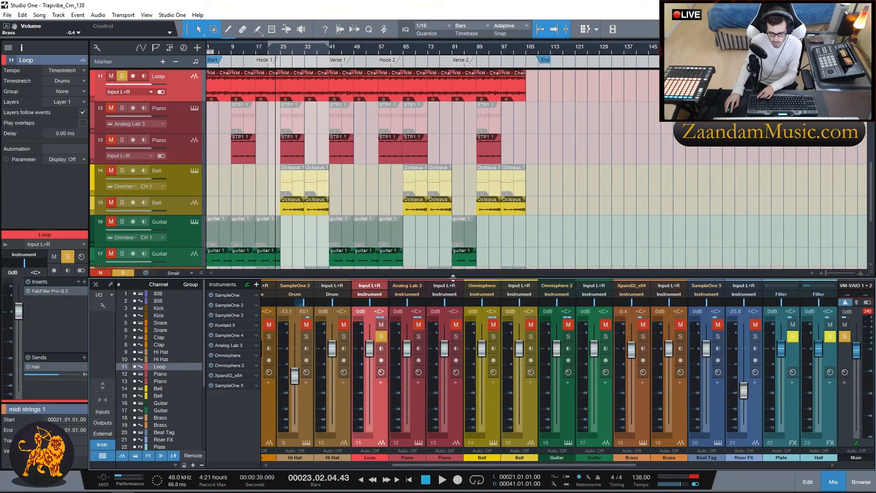
drag(445, 464, 565, 461)
click(433, 405)
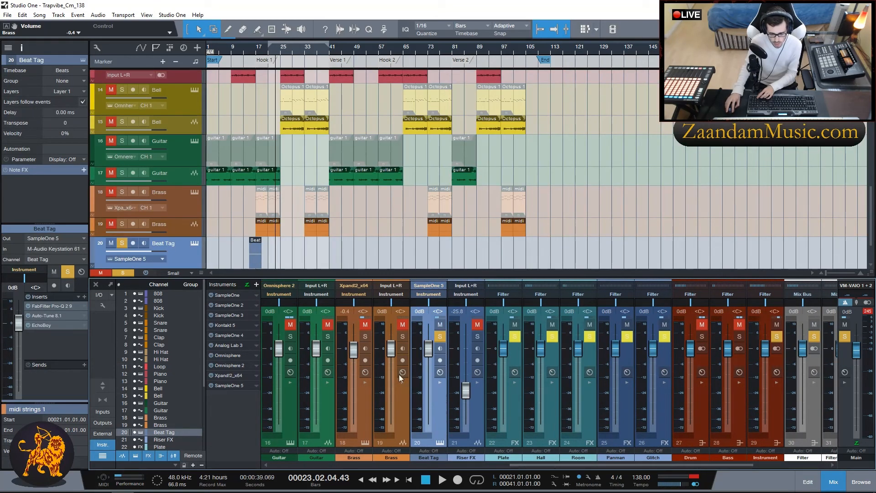
click(441, 381)
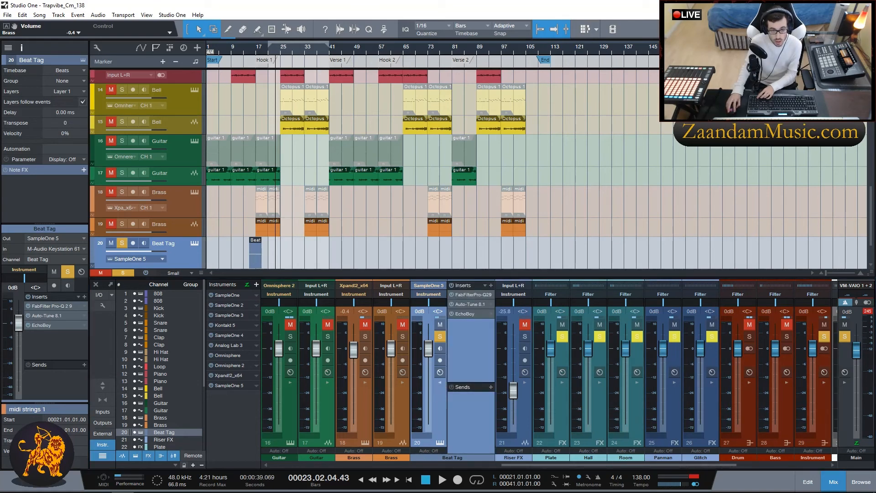
Try reloading the Vocal preset in the Beat Tag channel's FabFilter Pro-Q 2, undo it and close the plug-in.
drag(0, 200, 526, 79)
click(507, 119)
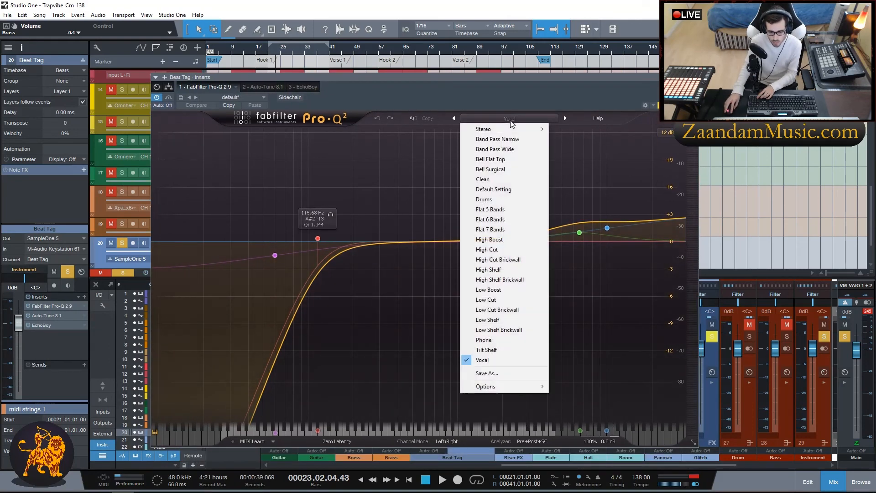
click(493, 363)
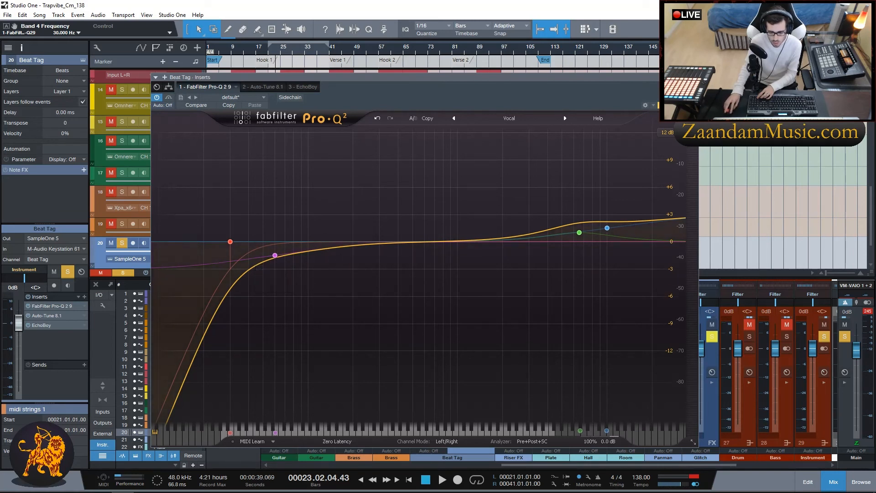
click(379, 119)
click(693, 77)
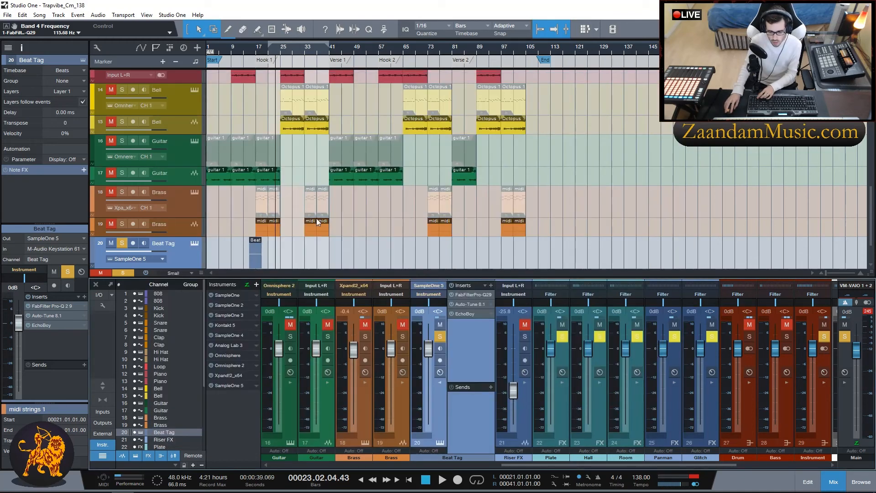
Play the soloed Beat Tag part from around bars 14 to 16 to hear its processing, and stop playback.
click(254, 51)
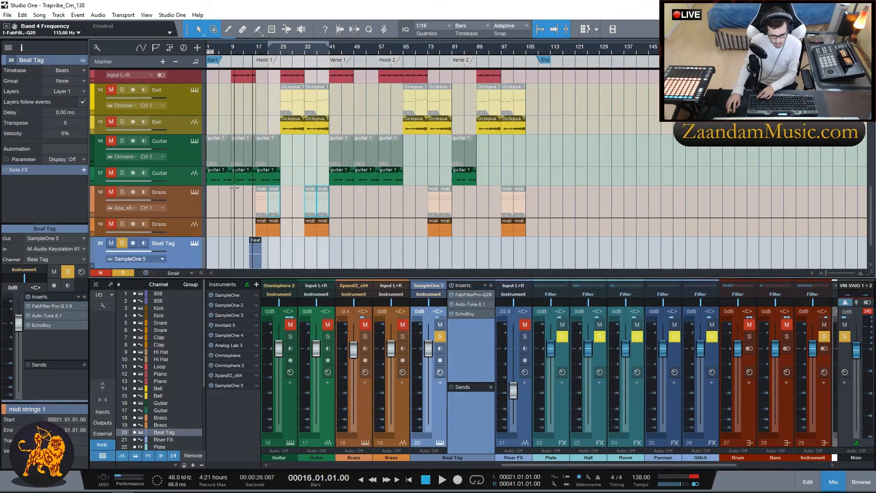
scroll(134, 248, down, 1)
key(space)
click(252, 51)
click(247, 51)
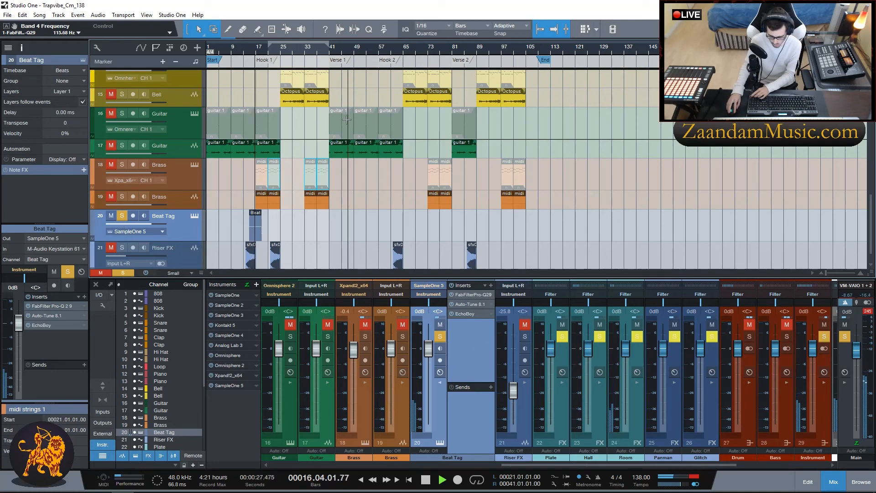
key(space)
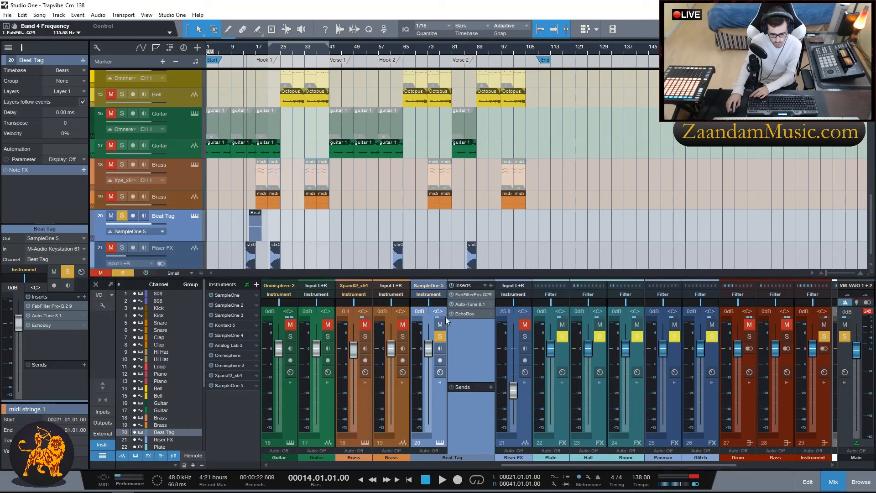
Open the Beat Tag channel's EchoBoy insert, examine its AnalogVocalSlapper preset and close the plug-in.
drag(0, 139, 409, 139)
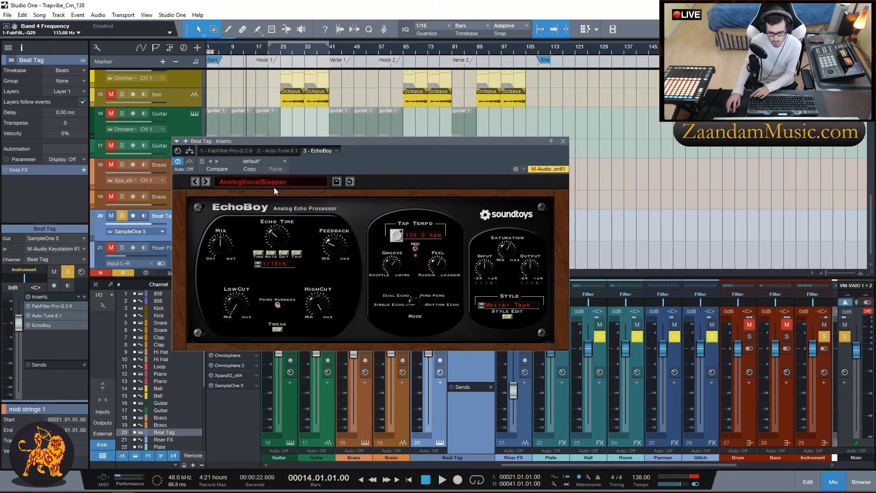
click(563, 141)
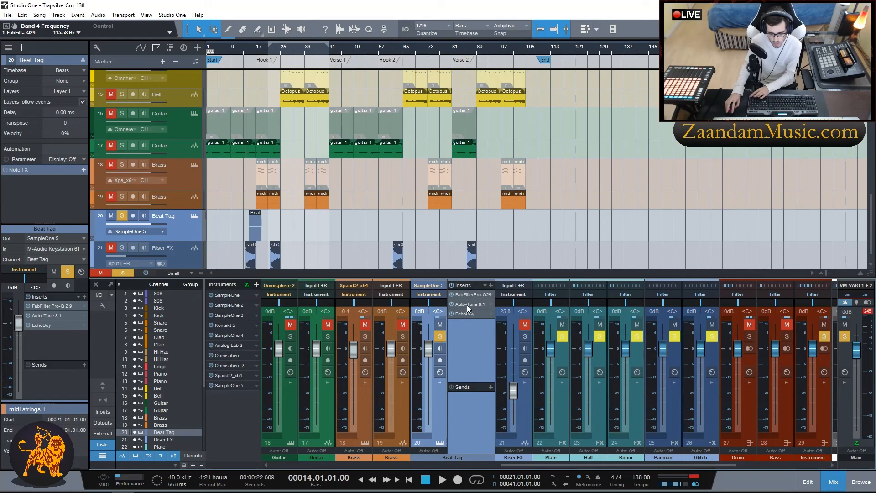
Open the Beat Tag channel's Auto-Tune 8.1 insert, examine its pitch-correction settings, close the plug-in and collapse the channel's inserts.
click(46, 315)
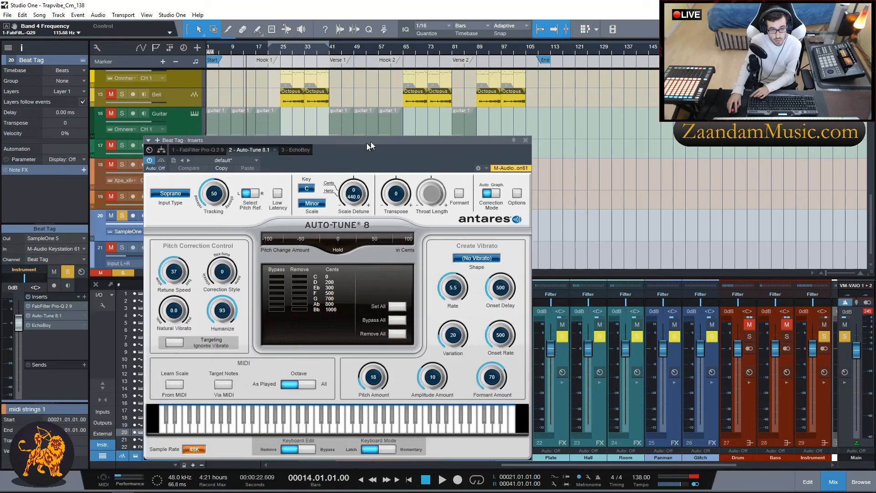
drag(371, 141, 348, 120)
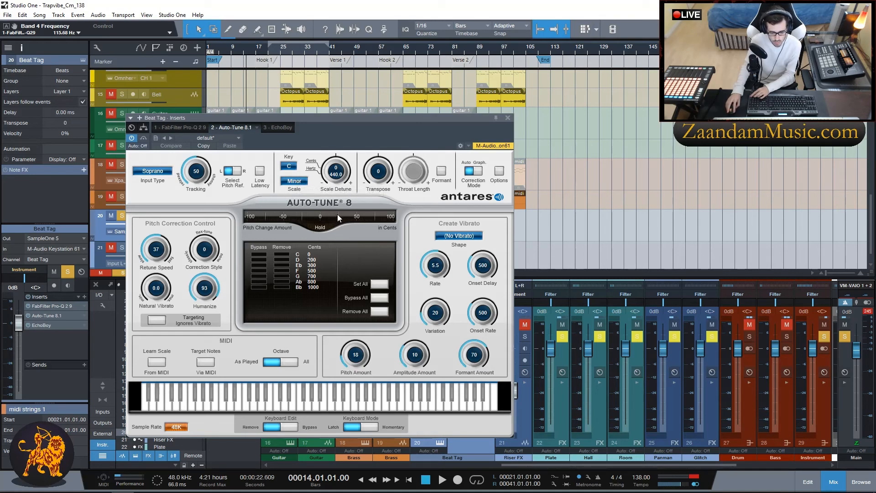
click(507, 118)
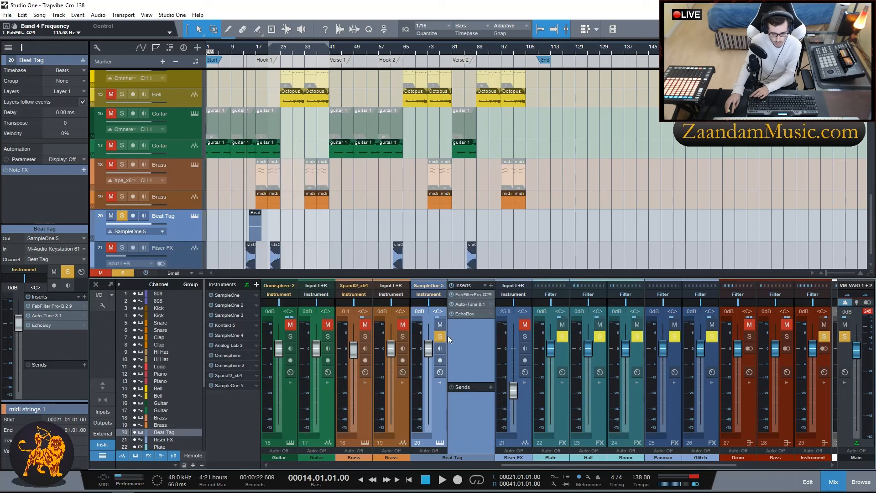
click(439, 382)
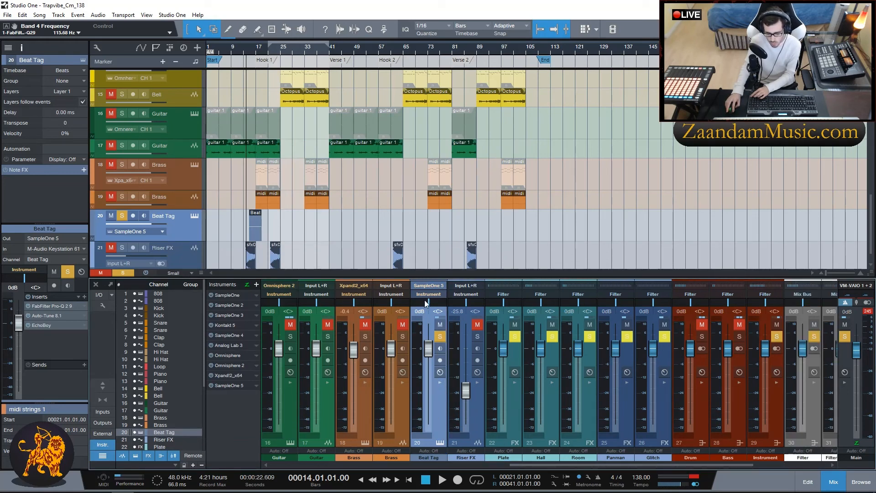
Select the Riser FX channel and expand its inserts and sends to check them, then collapse them again.
click(473, 353)
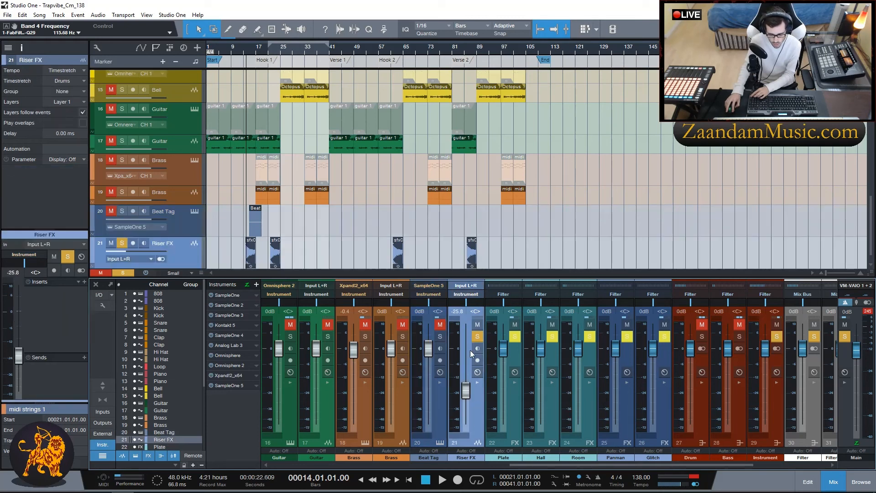
click(478, 383)
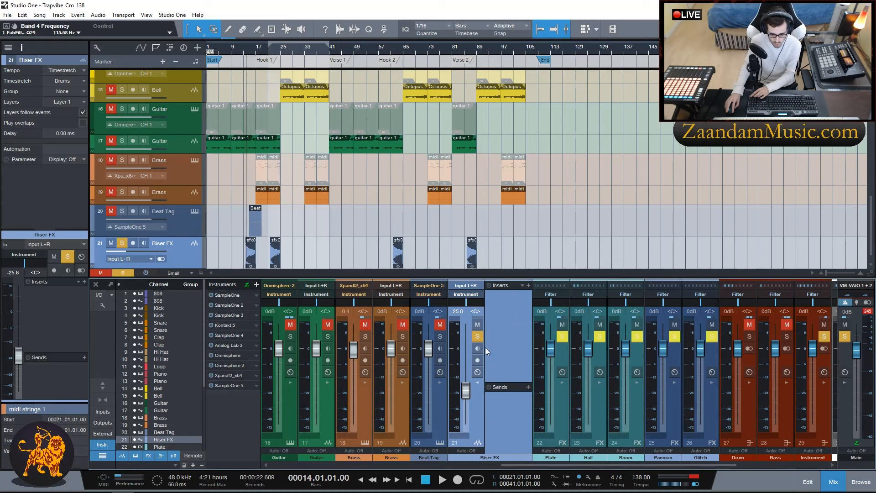
click(478, 383)
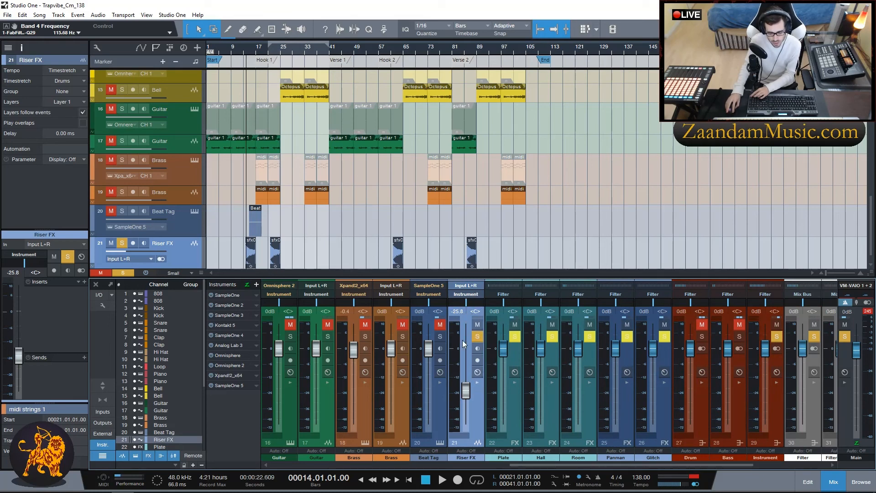
Examine the reverbs behind the Drum bus's Plate and Room sends, closing each plug-in and collapsing the bus.
drag(521, 466, 620, 461)
click(530, 418)
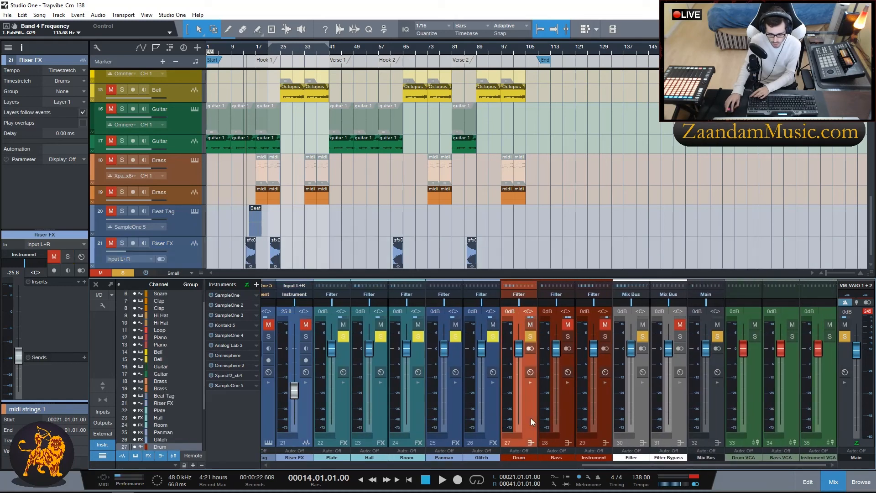
click(530, 382)
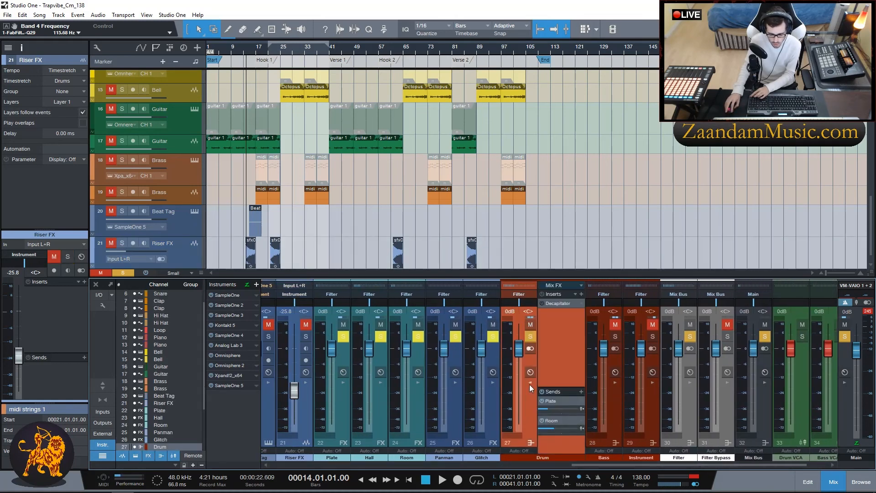
click(551, 400)
drag(431, 106, 311, 129)
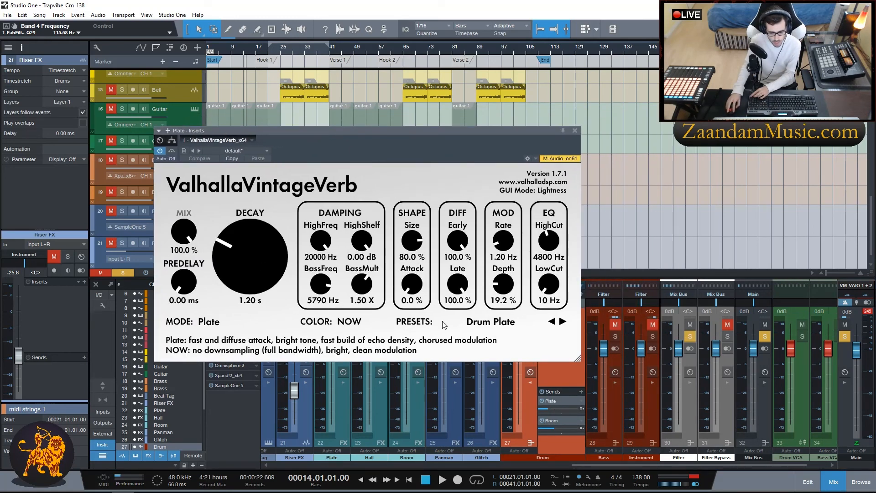
click(574, 131)
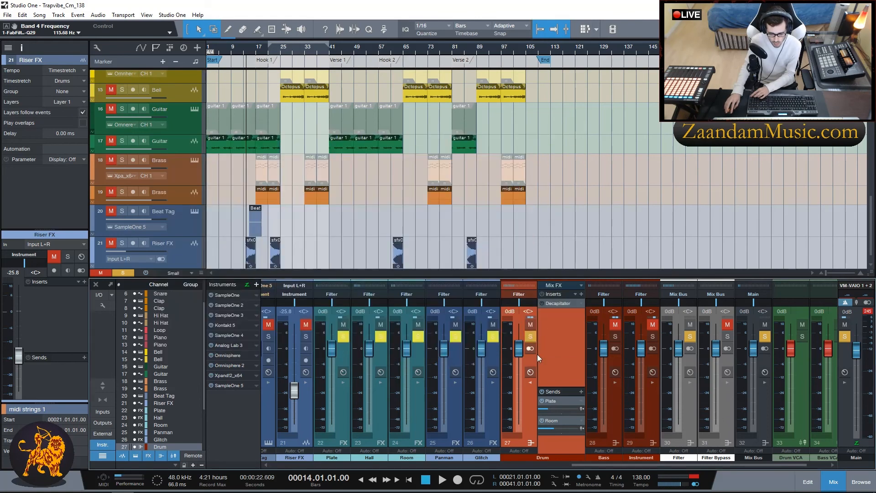
double_click(554, 421)
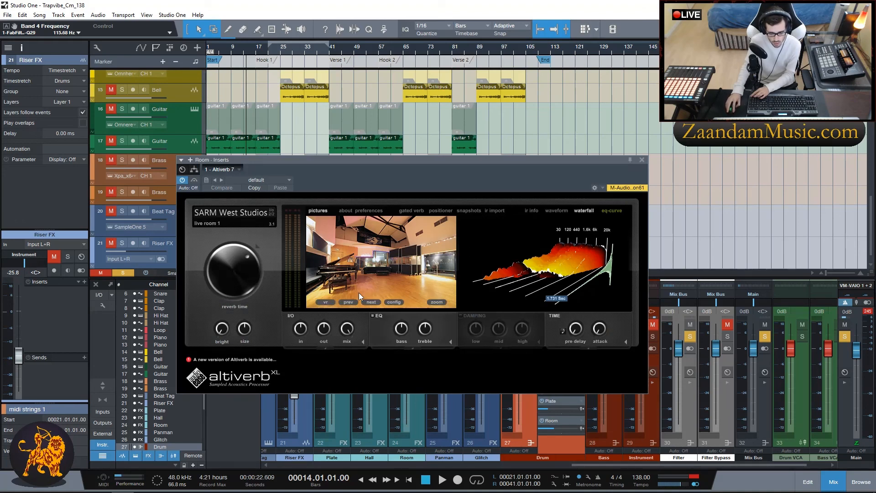
click(641, 160)
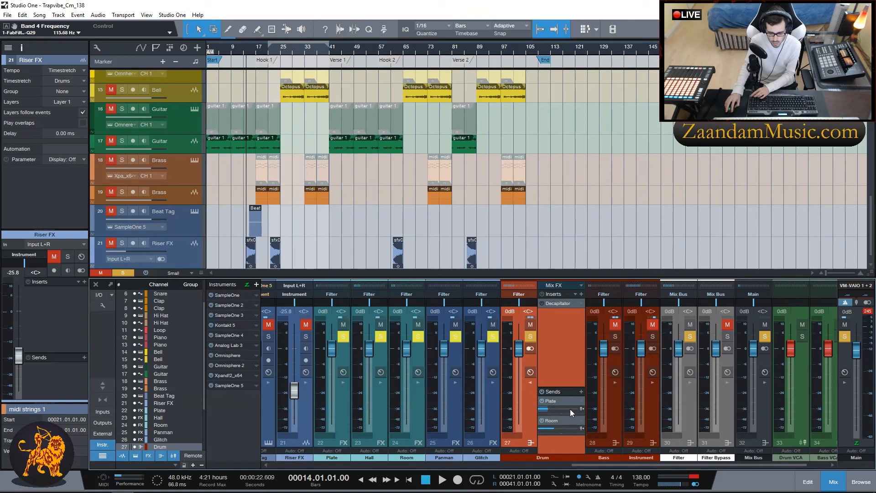
click(529, 382)
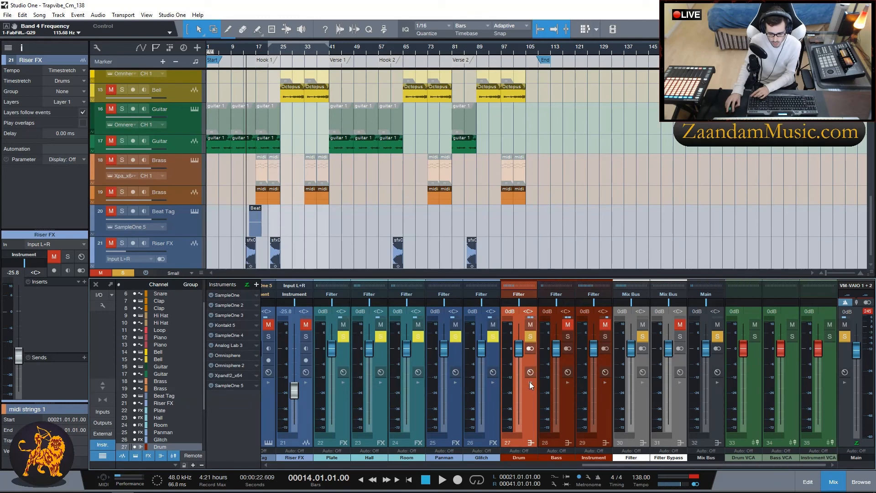
Examine the Bass bus's Ozone 8 Imager insert and the reverb behind its Room send, close both and collapse the bus.
click(566, 419)
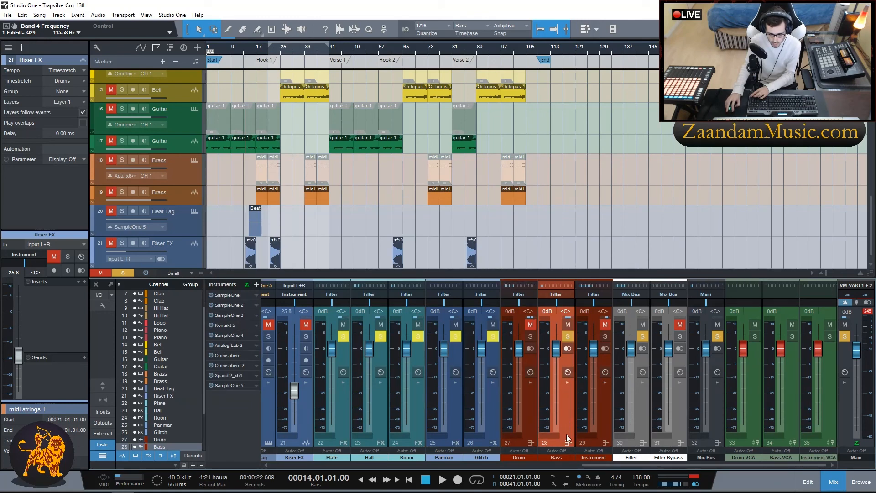
click(568, 382)
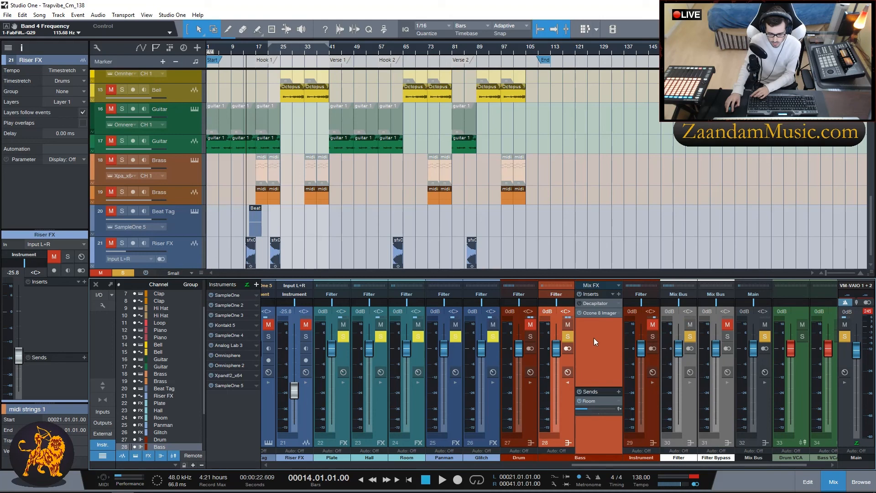
double_click(598, 313)
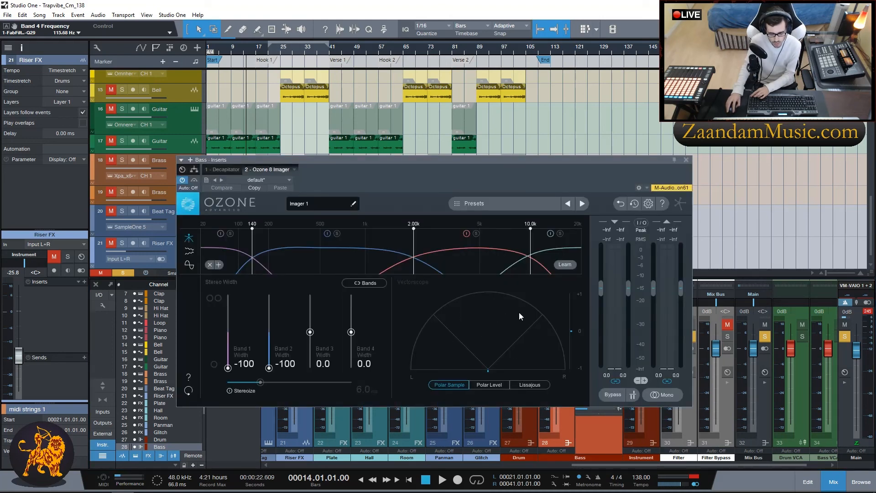
click(686, 161)
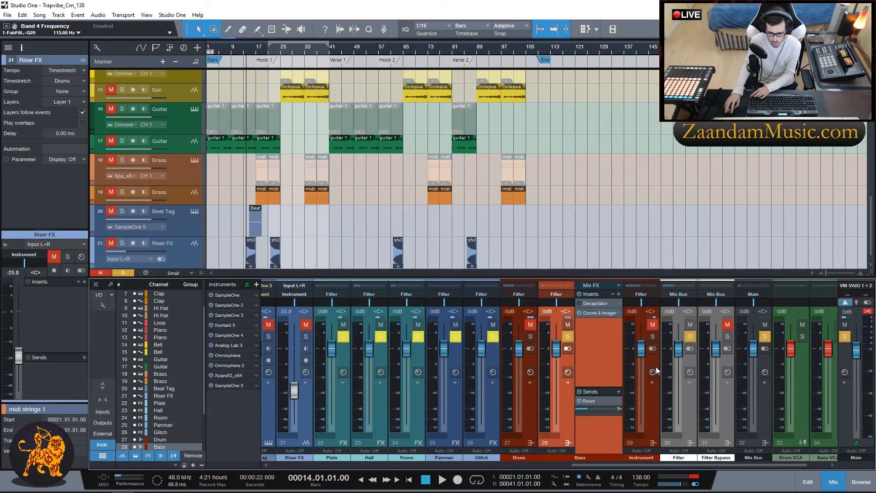
double_click(590, 404)
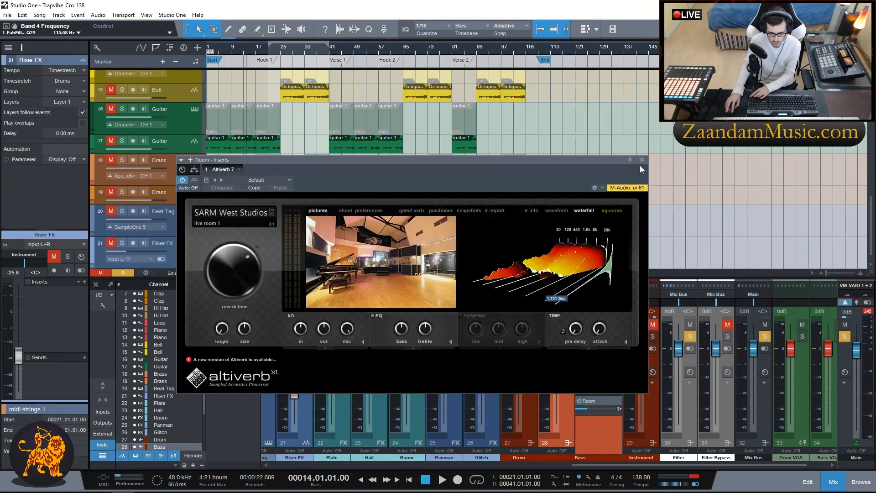
click(643, 161)
click(567, 382)
Expand the Instrument bus, examine the Altiverb 7 reverb behind its Room send, close it and collapse the bus.
click(600, 398)
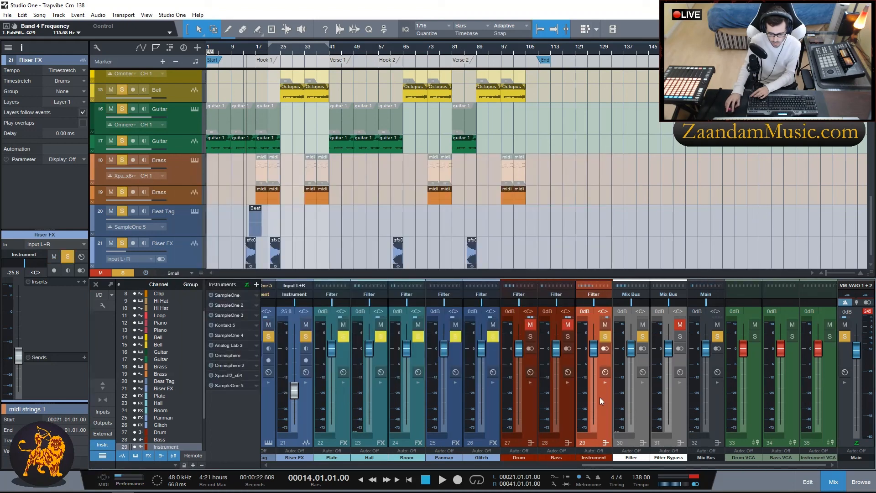
click(605, 383)
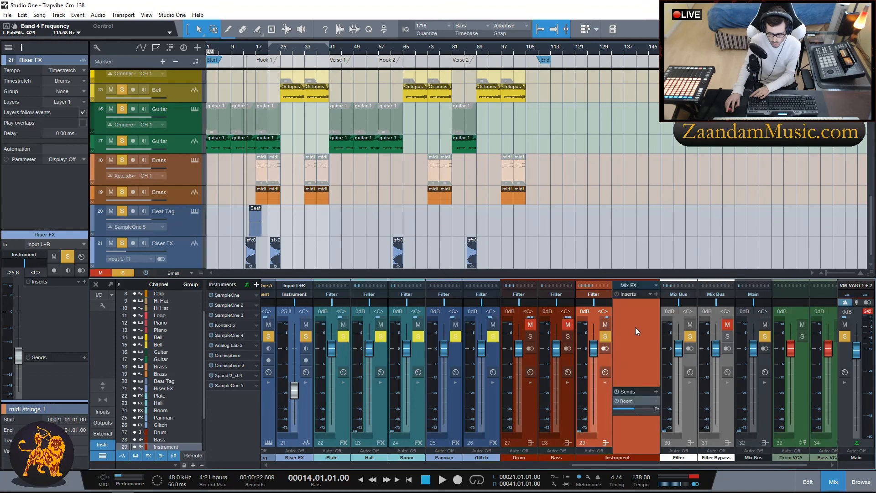
double_click(629, 401)
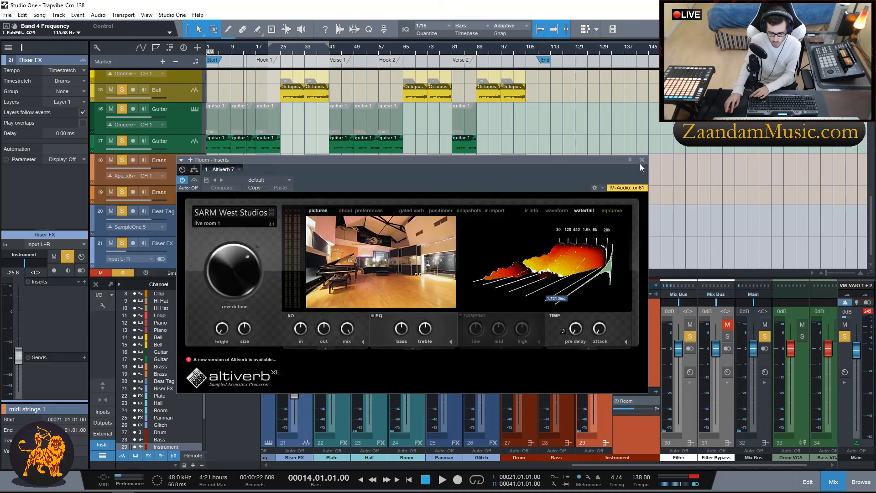
click(640, 160)
click(604, 382)
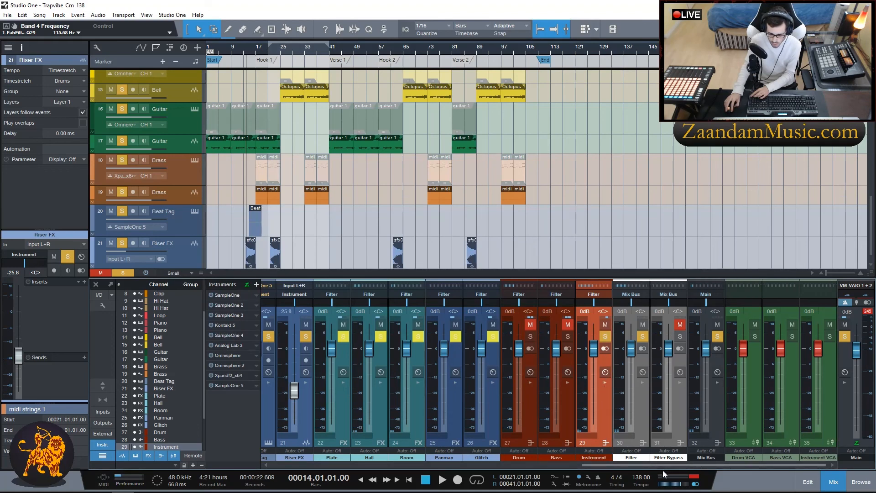
Clear the active solos and leave the Snare channel fed by SampleOne 2 selected and unmuted.
drag(682, 463, 265, 458)
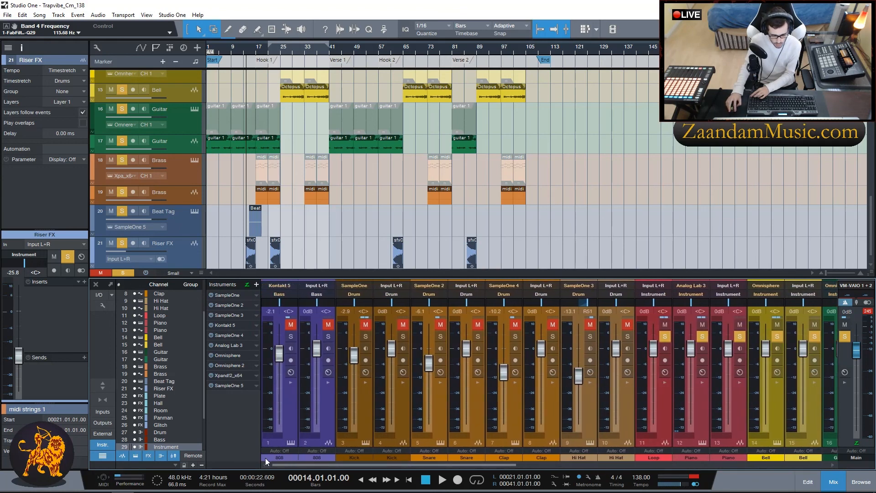
click(445, 325)
click(444, 323)
click(439, 326)
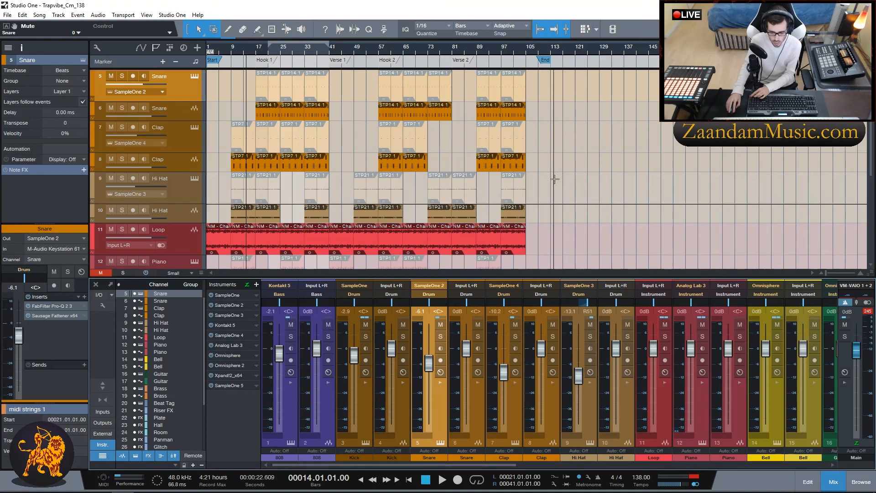
Look through the whole track arrangement, from the 808 and drum tracks down to Beat Tag and Riser FX.
scroll(551, 177, down, 3)
scroll(561, 196, down, 6)
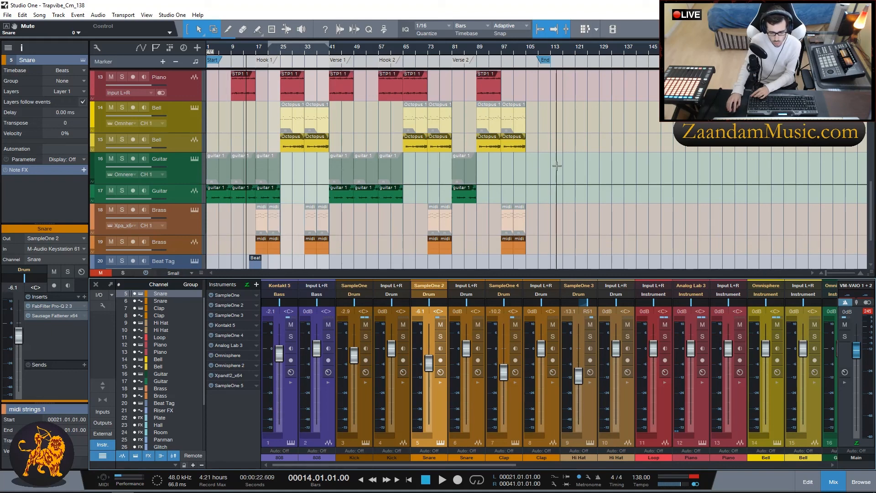
scroll(556, 165, up, 9)
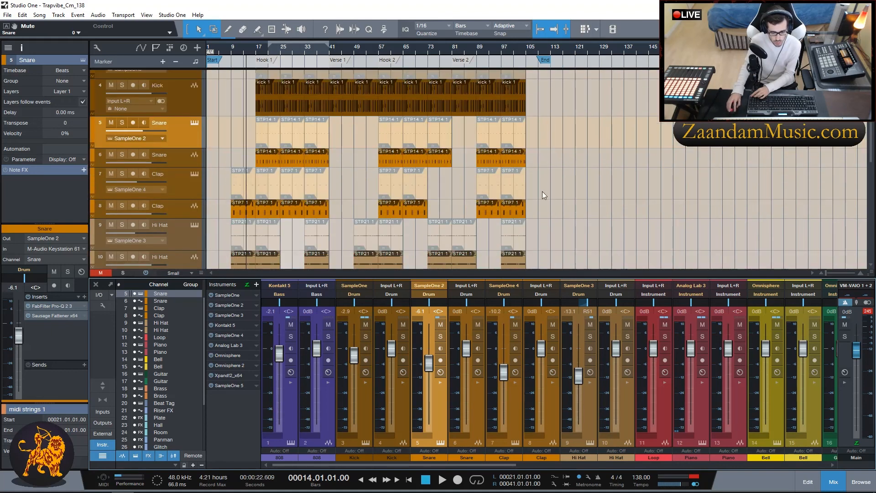
scroll(542, 195, up, 3)
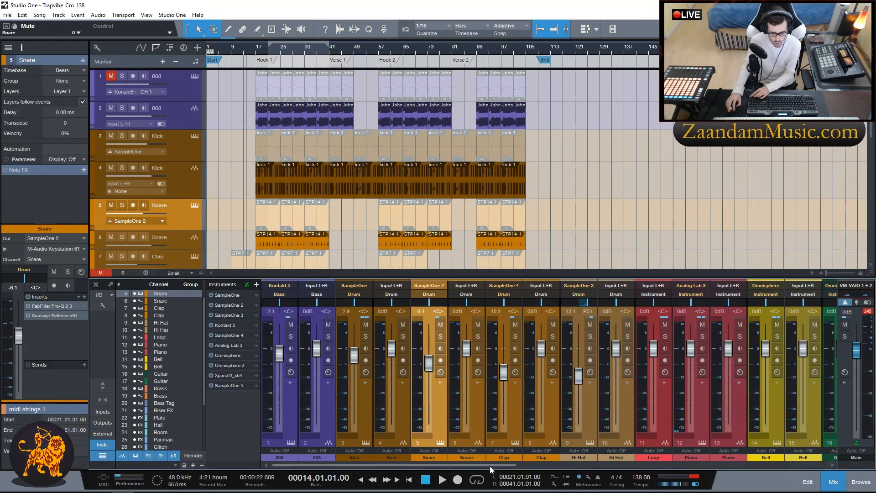
scroll(554, 122, down, 4)
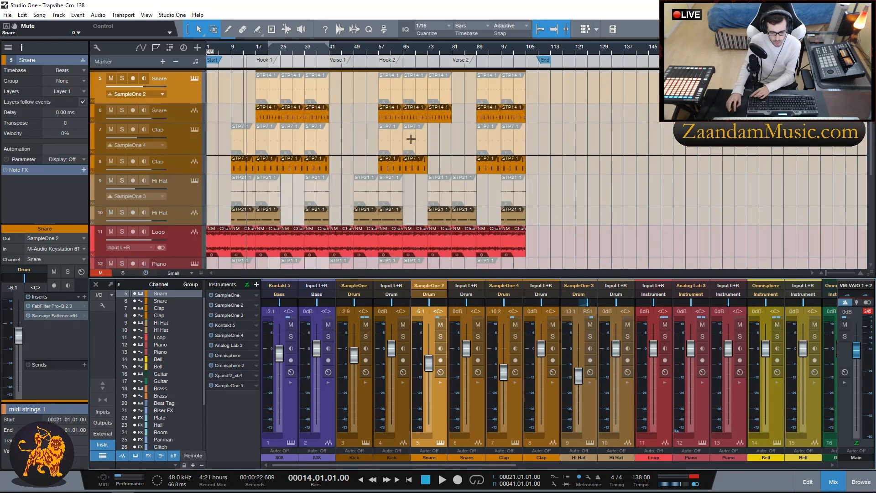
scroll(612, 160, down, 3)
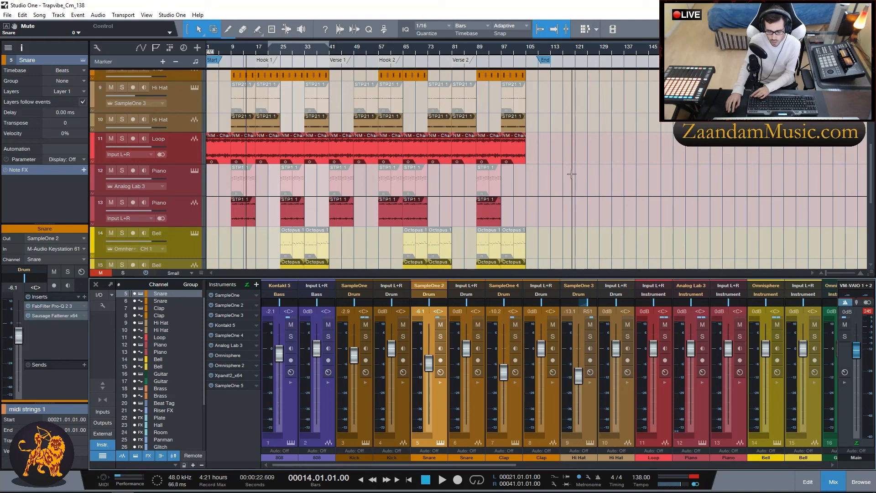
scroll(564, 157, down, 4)
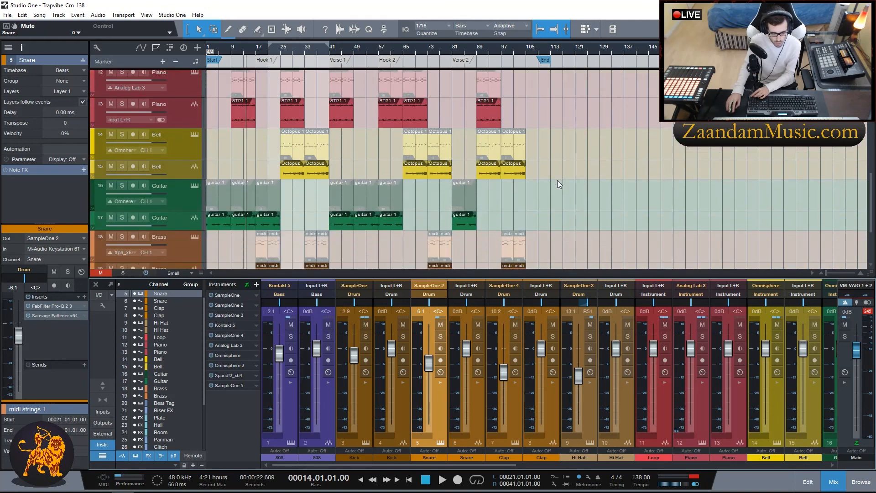
scroll(558, 182, down, 3)
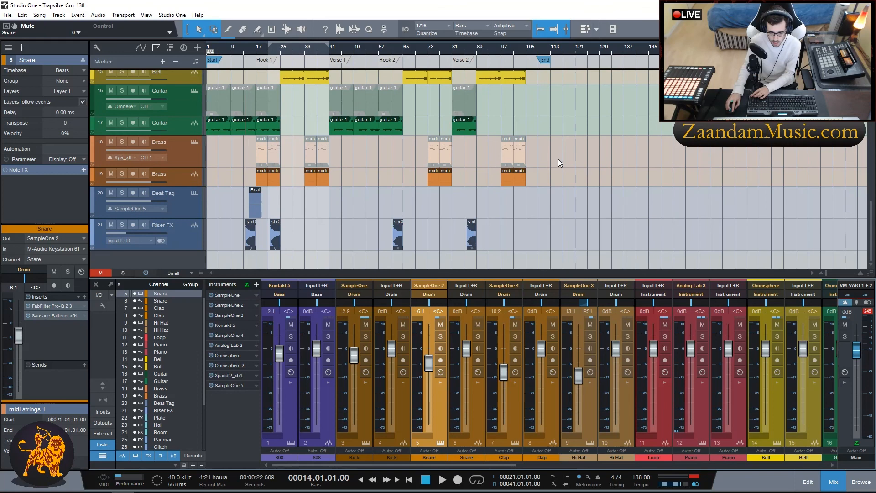